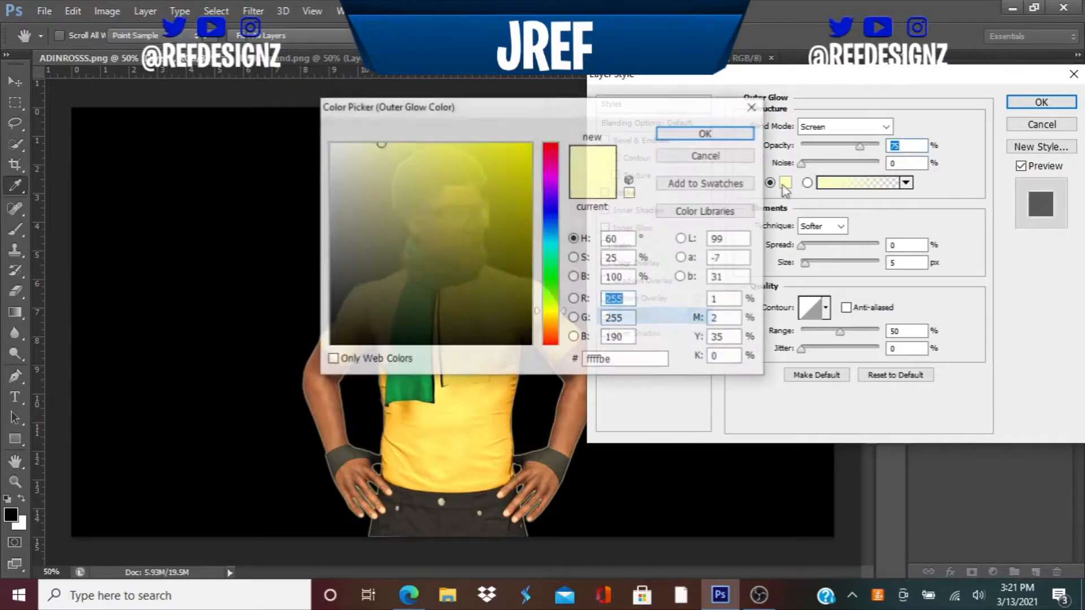
Step: Set the outer glow colour of the player cutout to bright green, 3eff18
{"action": "left_click", "coordinate": [552, 285]}
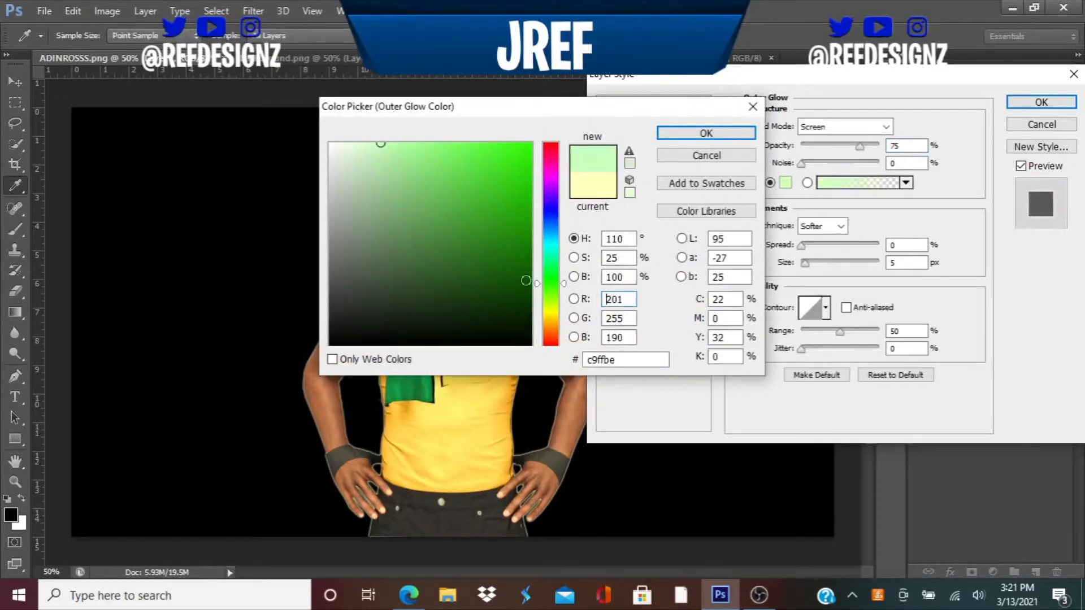
{"action": "left_click_drag", "start_coordinate": [486, 146], "coordinate": [513, 141]}
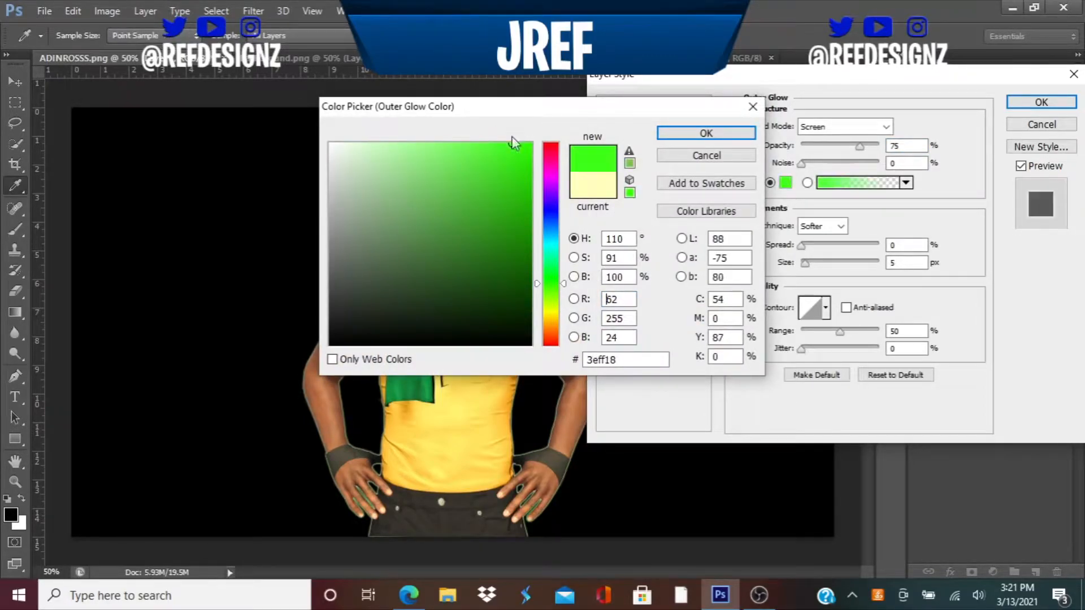
{"action": "left_click", "coordinate": [734, 136]}
Step: Set the outer glow's opacity to 67% and its size to 43 px
{"action": "left_click_drag", "start_coordinate": [809, 272], "coordinate": [810, 269]}
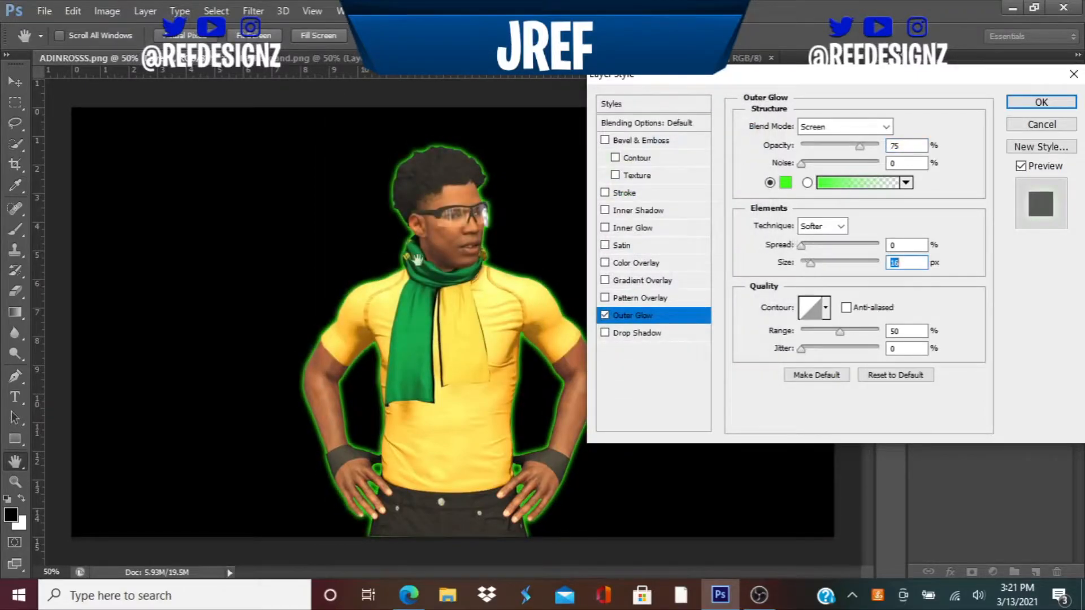
{"action": "left_click_drag", "start_coordinate": [859, 148], "coordinate": [852, 148]}
{"action": "left_click_drag", "start_coordinate": [810, 263], "coordinate": [846, 266]}
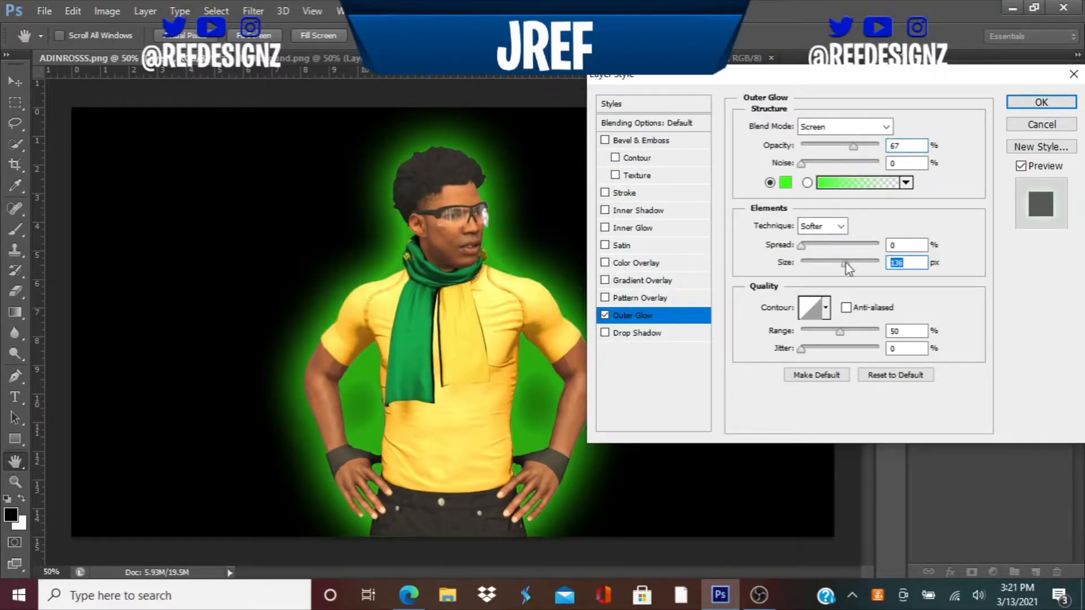
{"action": "left_click_drag", "start_coordinate": [846, 269], "coordinate": [820, 270]}
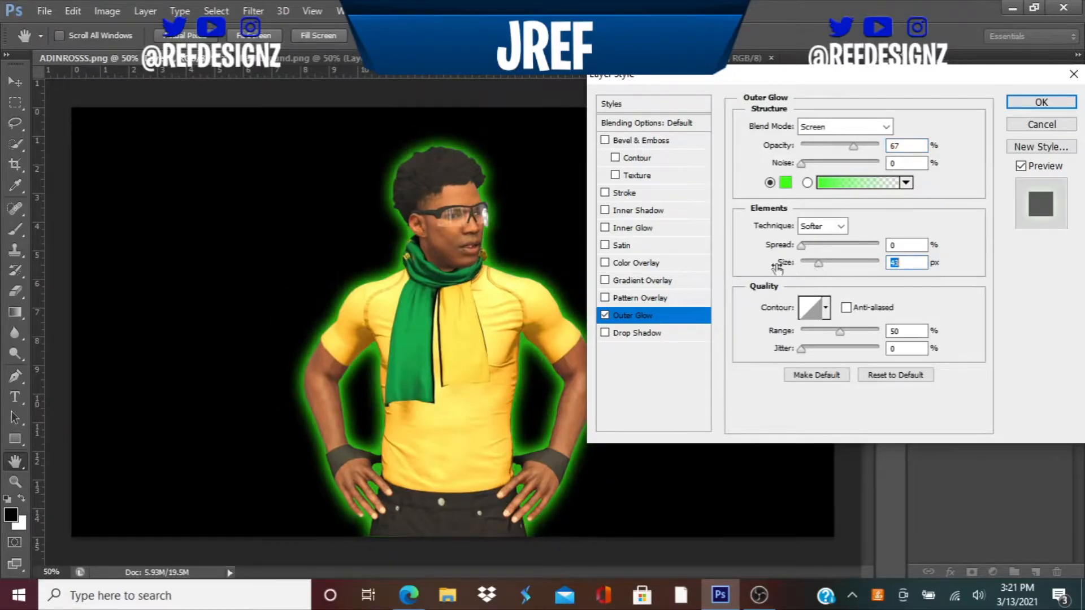
Step: Add an inner glow to the player cutout in a darker green with a size of 49 px
{"action": "left_click", "coordinate": [644, 228]}
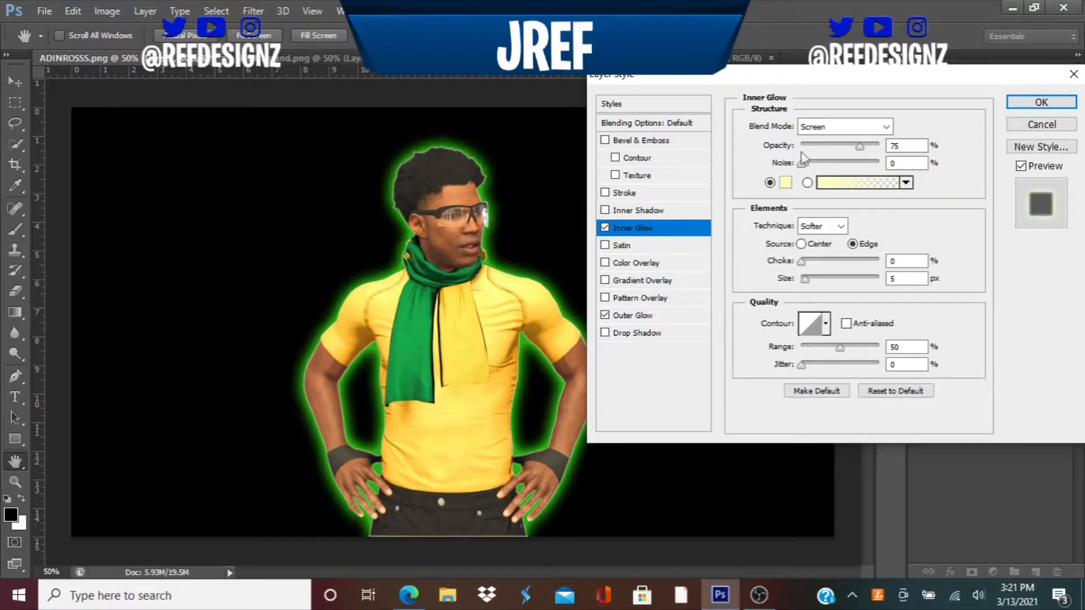
{"action": "left_click", "coordinate": [786, 184]}
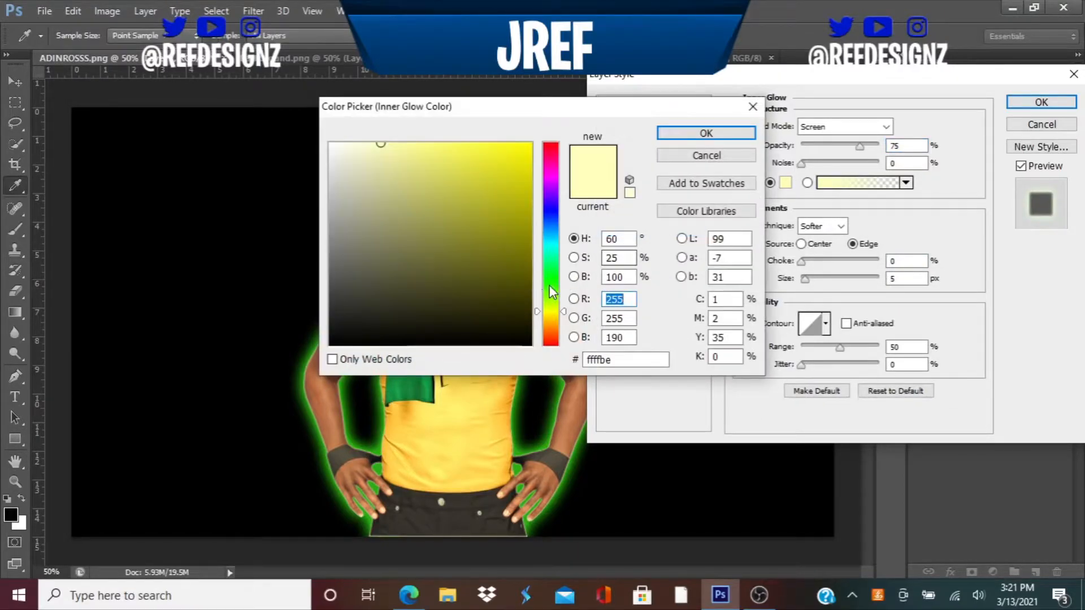
{"action": "left_click", "coordinate": [550, 285]}
{"action": "left_click", "coordinate": [529, 145]}
{"action": "left_click_drag", "start_coordinate": [520, 217], "coordinate": [551, 206]}
{"action": "left_click", "coordinate": [690, 136]}
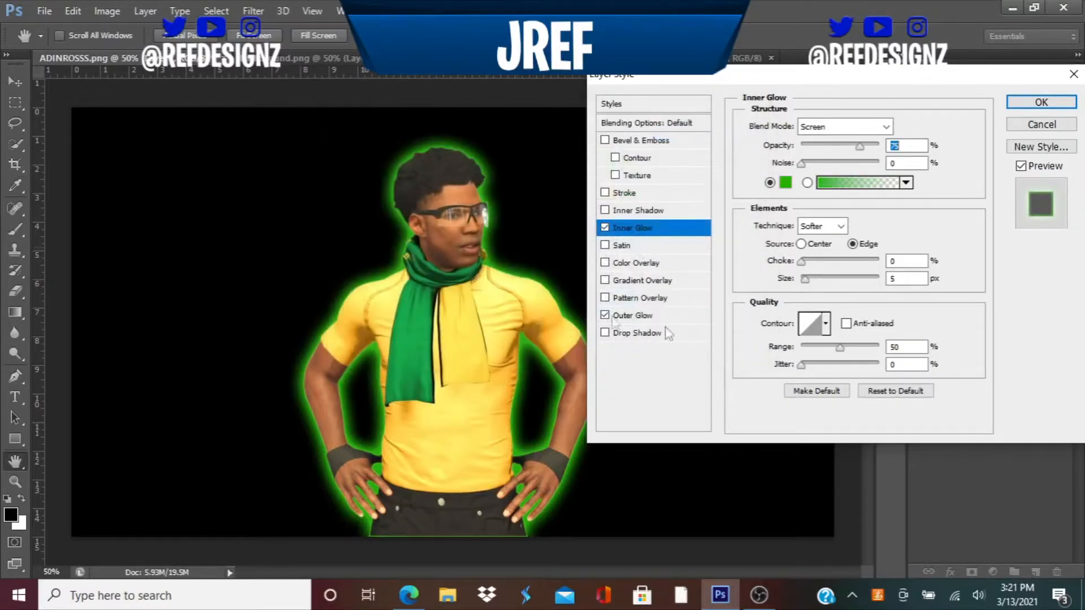
{"action": "left_click_drag", "start_coordinate": [804, 279], "coordinate": [819, 280]}
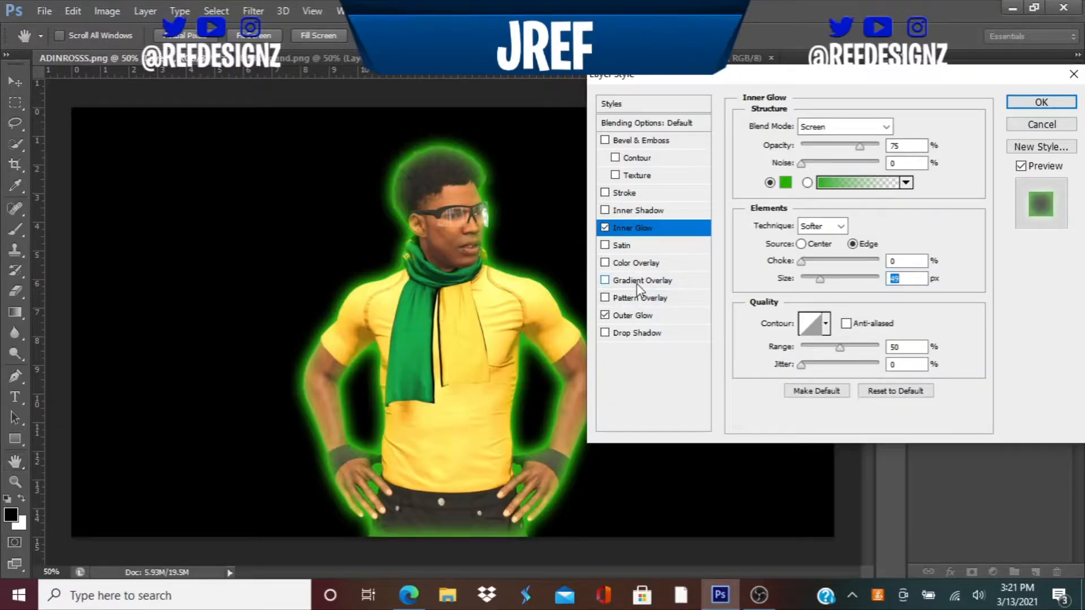
Step: Add a gradient overlay to the cutout and change the gradient's black colour stop to white
{"action": "left_click", "coordinate": [652, 281]}
{"action": "left_click", "coordinate": [823, 164]}
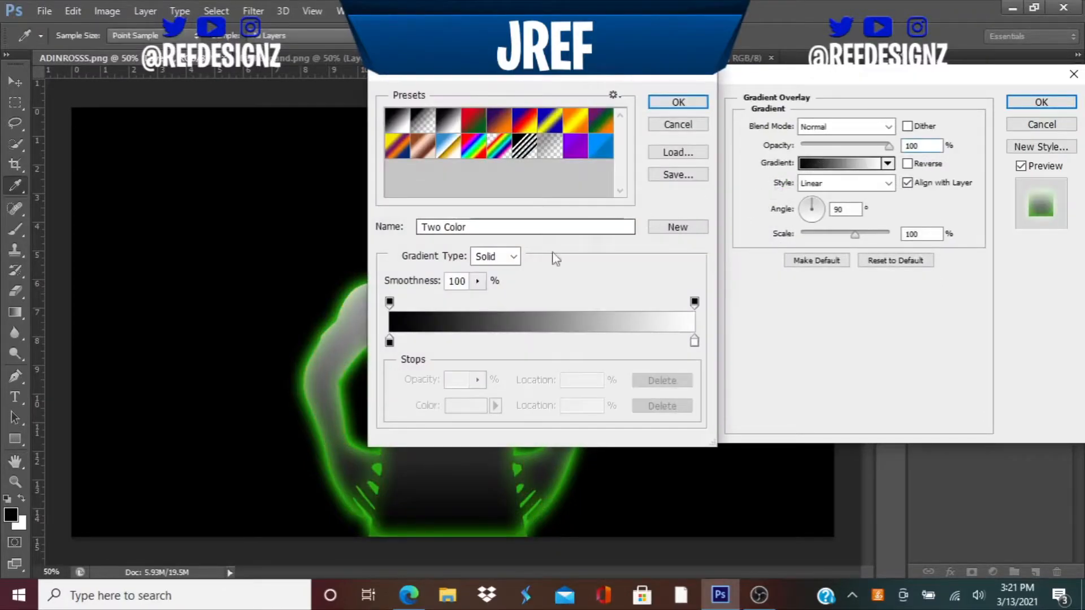
{"action": "left_click", "coordinate": [389, 341]}
{"action": "left_click", "coordinate": [463, 405]}
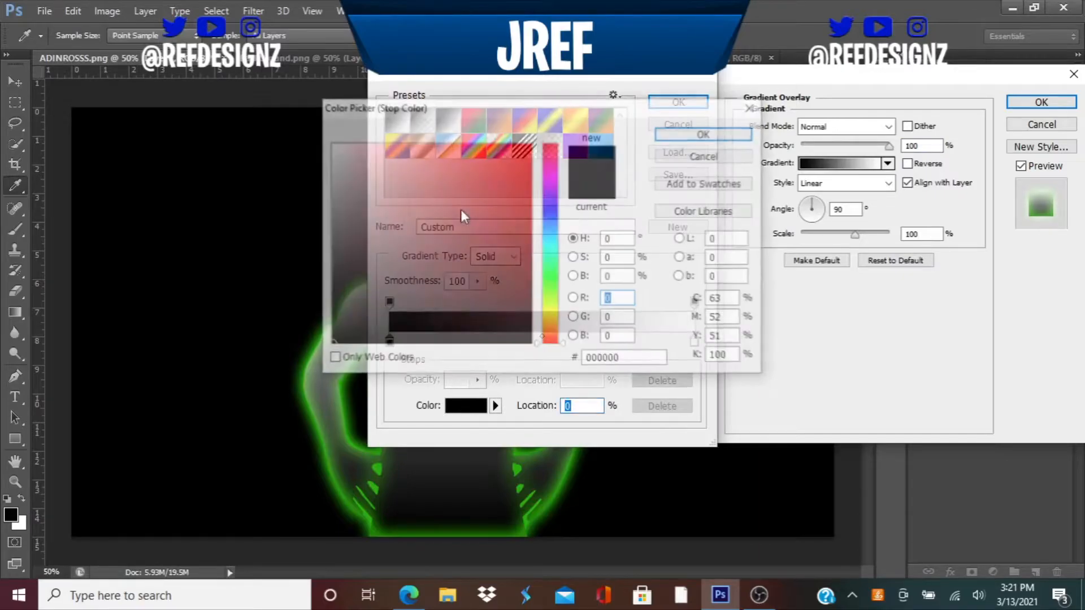
{"action": "left_click", "coordinate": [448, 220]}
{"action": "left_click", "coordinate": [331, 145]}
{"action": "left_click", "coordinate": [701, 132]}
{"action": "left_click", "coordinate": [678, 102]}
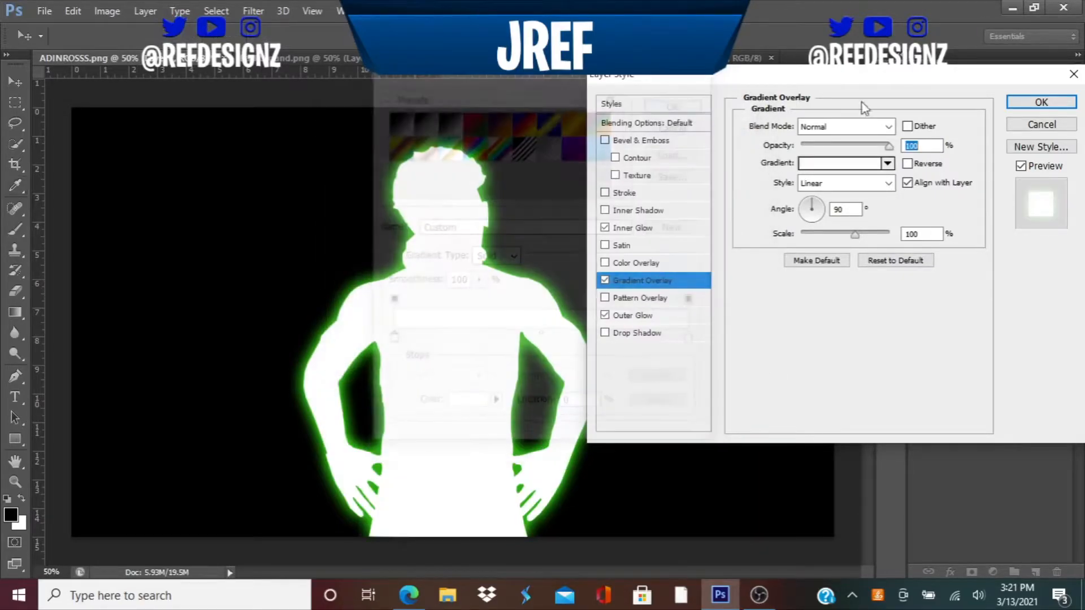
Step: Set the gradient overlay to Color Dodge blending at 23% opacity and apply the layer style
{"action": "left_click", "coordinate": [845, 126]}
{"action": "left_click", "coordinate": [857, 285]}
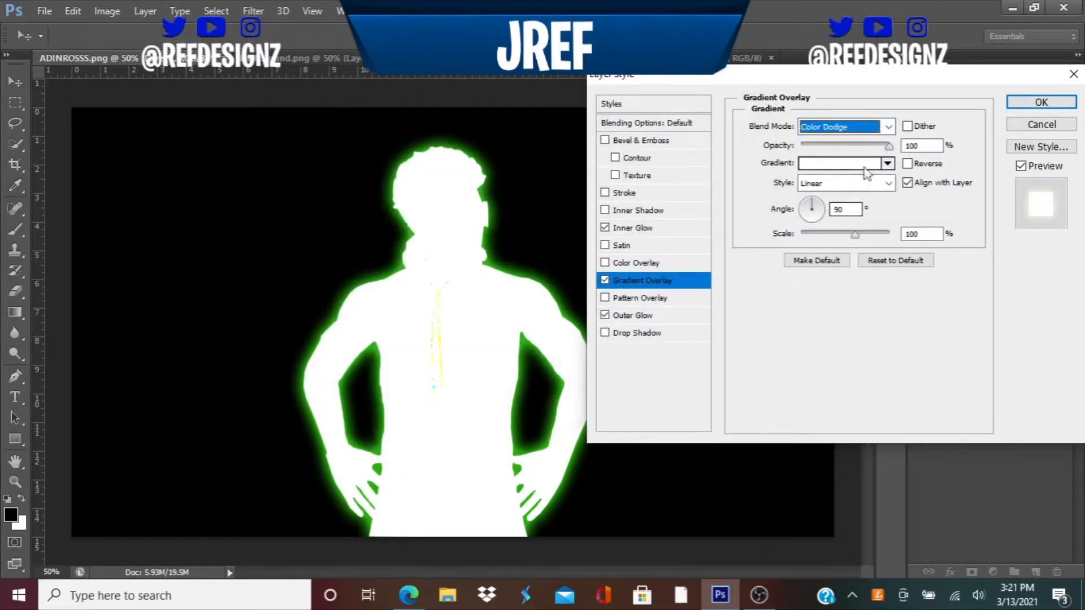
{"action": "mouse_move", "coordinate": [884, 146]}
{"action": "left_mouse_down"}
{"action": "mouse_move", "coordinate": [818, 147]}
{"action": "mouse_move", "coordinate": [818, 174]}
{"action": "left_mouse_up"}
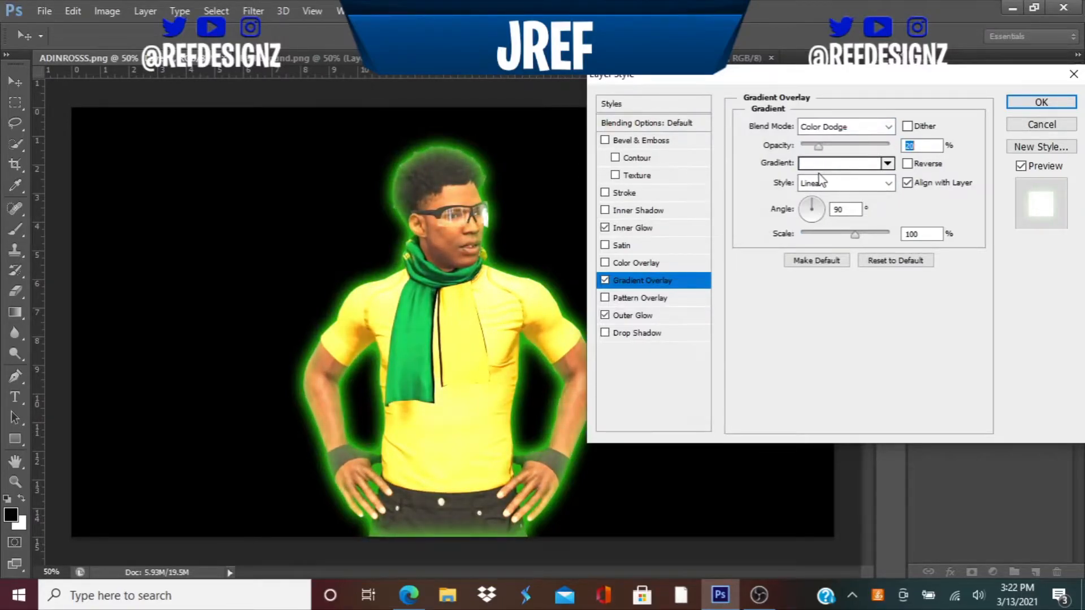
{"action": "left_click_drag", "start_coordinate": [818, 174], "coordinate": [823, 176]}
{"action": "left_click_drag", "start_coordinate": [825, 181], "coordinate": [822, 181]}
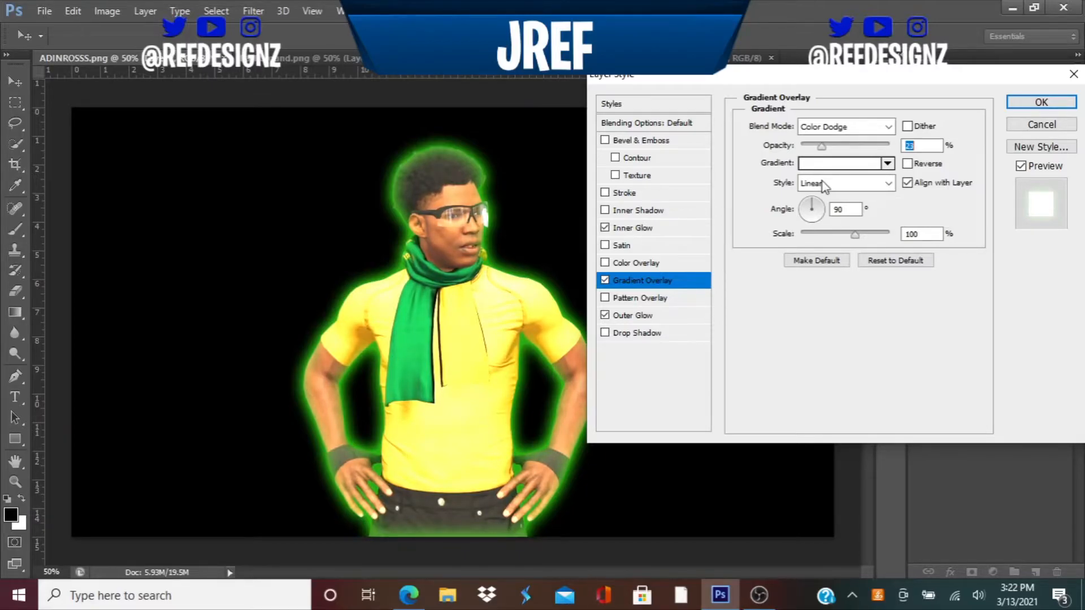
{"action": "left_click", "coordinate": [605, 140]}
{"action": "left_click", "coordinate": [605, 140]}
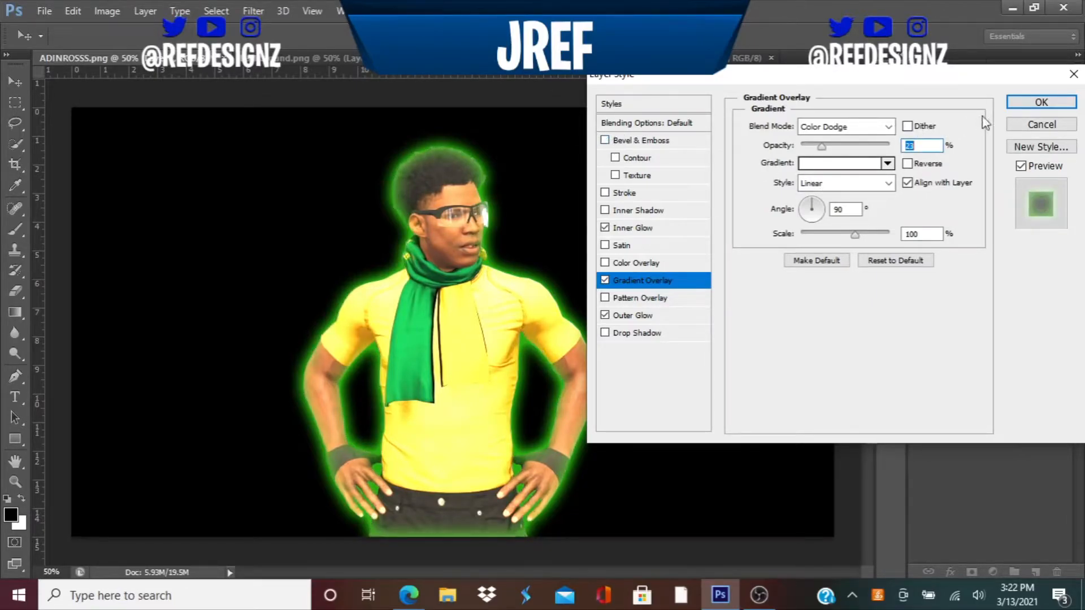
{"action": "left_click", "coordinate": [1038, 104]}
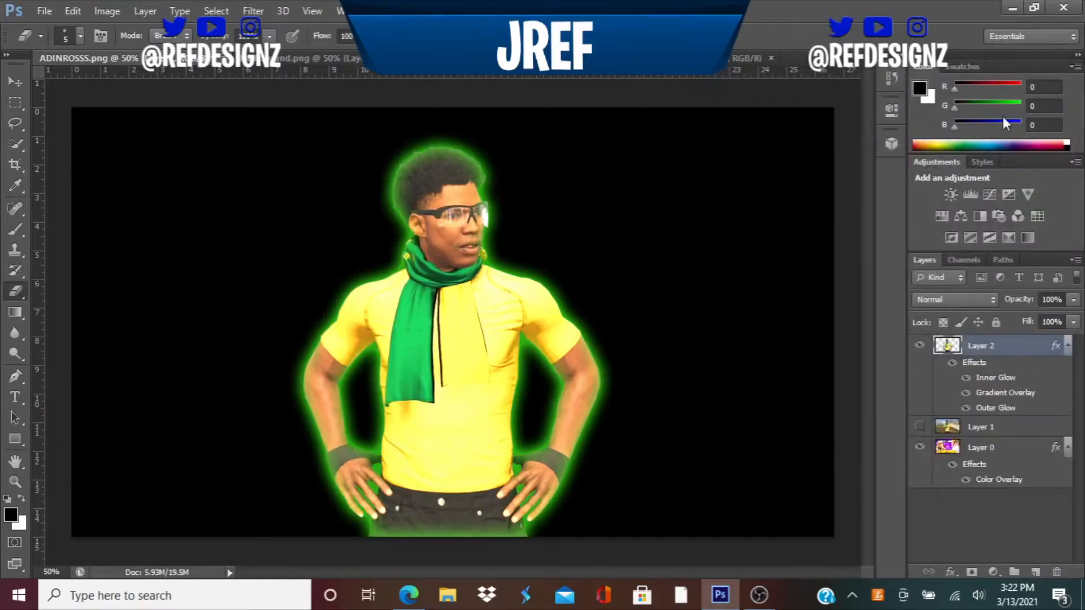
Step: Scale the player cutout up to about 117% and move it to the left side of the canvas
{"action": "left_click", "coordinate": [15, 83]}
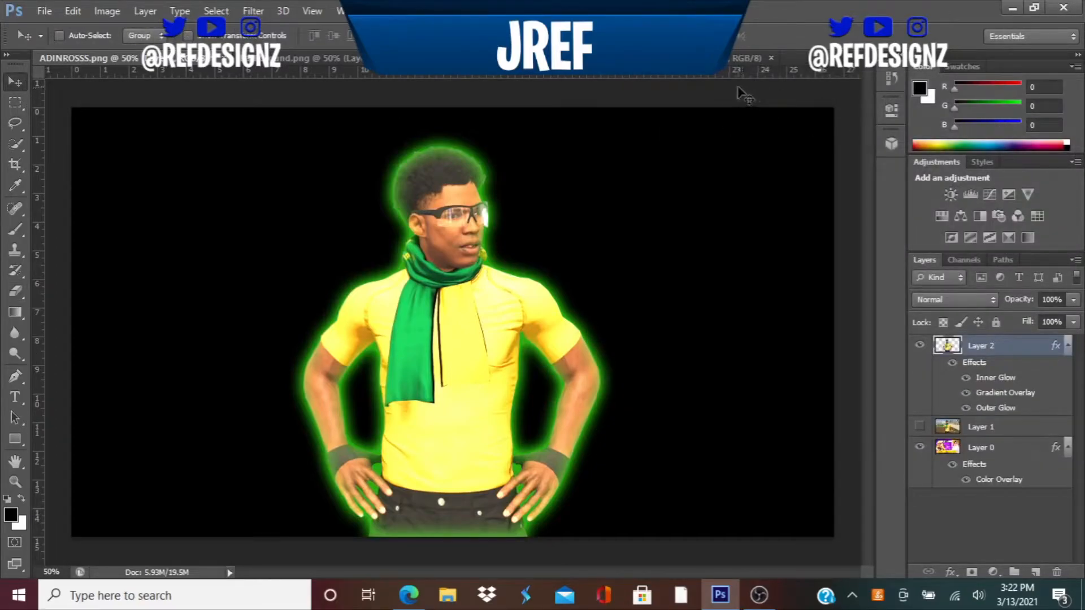
{"action": "key", "text": "ctrl+t"}
{"action": "left_click_drag", "start_coordinate": [302, 143], "coordinate": [277, 110]}
{"action": "left_click_drag", "start_coordinate": [490, 267], "coordinate": [272, 262]}
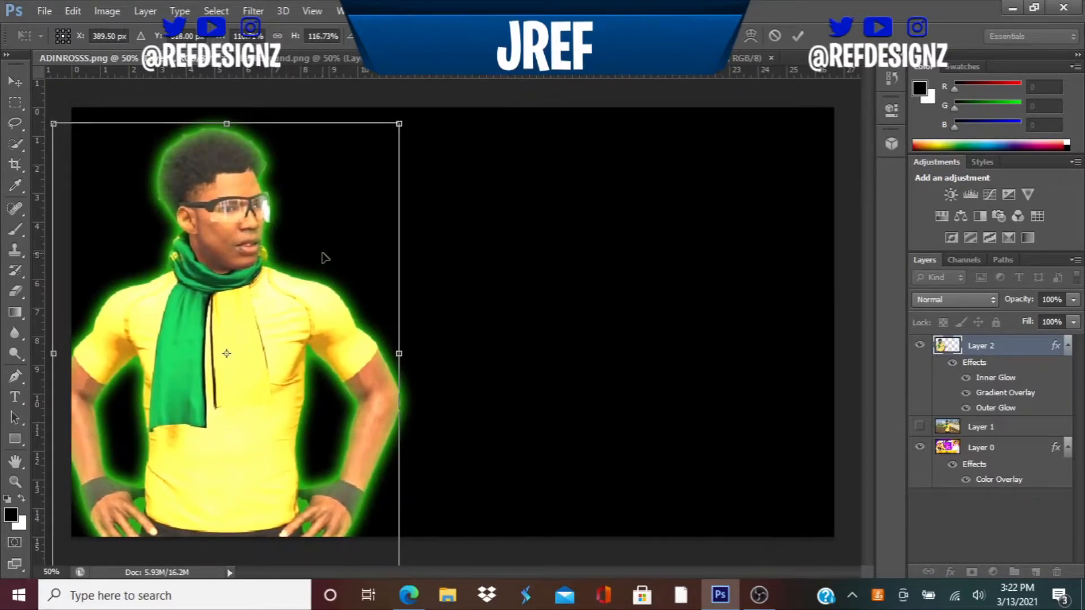
{"action": "key", "text": "Return"}
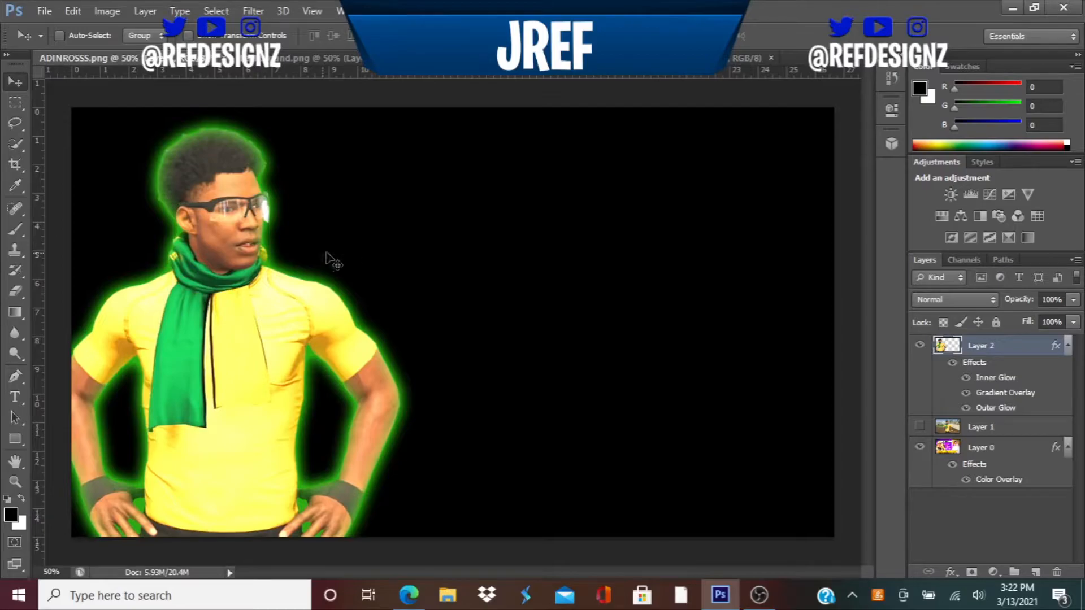
Step: Enlarge the player cutout by a further 115.20% and reposition it against the canvas's left and top edges
{"action": "key", "text": "ctrl+t"}
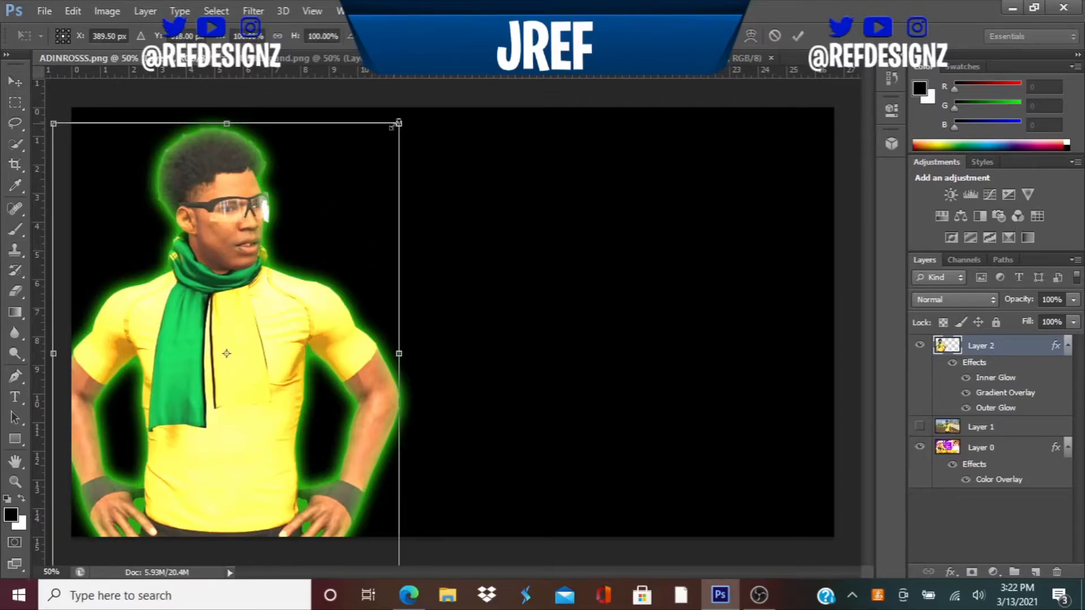
{"action": "left_click_drag", "start_coordinate": [426, 120], "coordinate": [443, 108]}
{"action": "left_click_drag", "start_coordinate": [303, 257], "coordinate": [311, 284]}
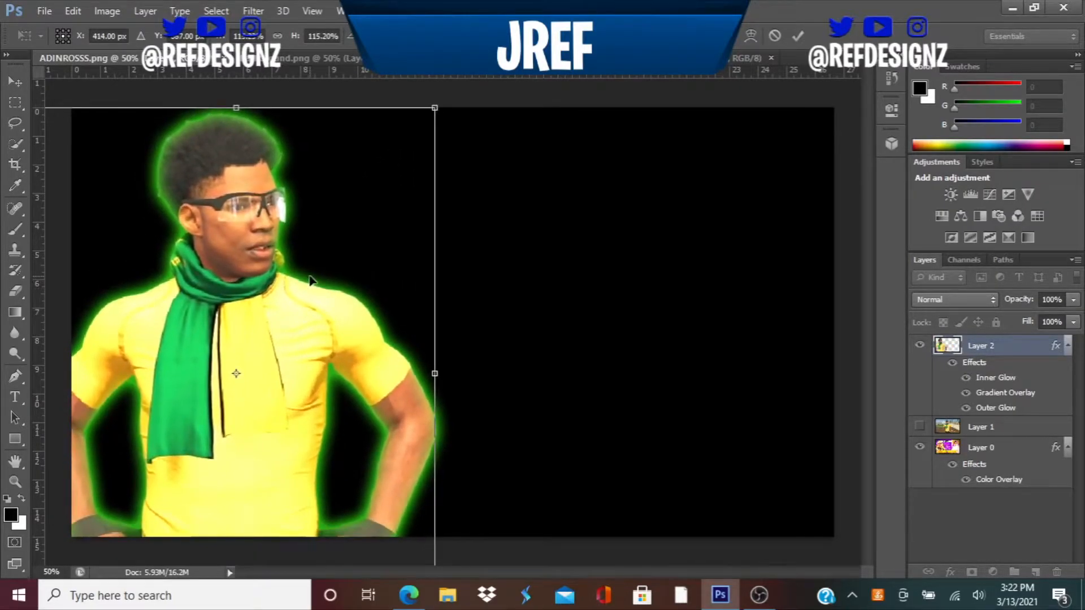
{"action": "key", "text": "Return"}
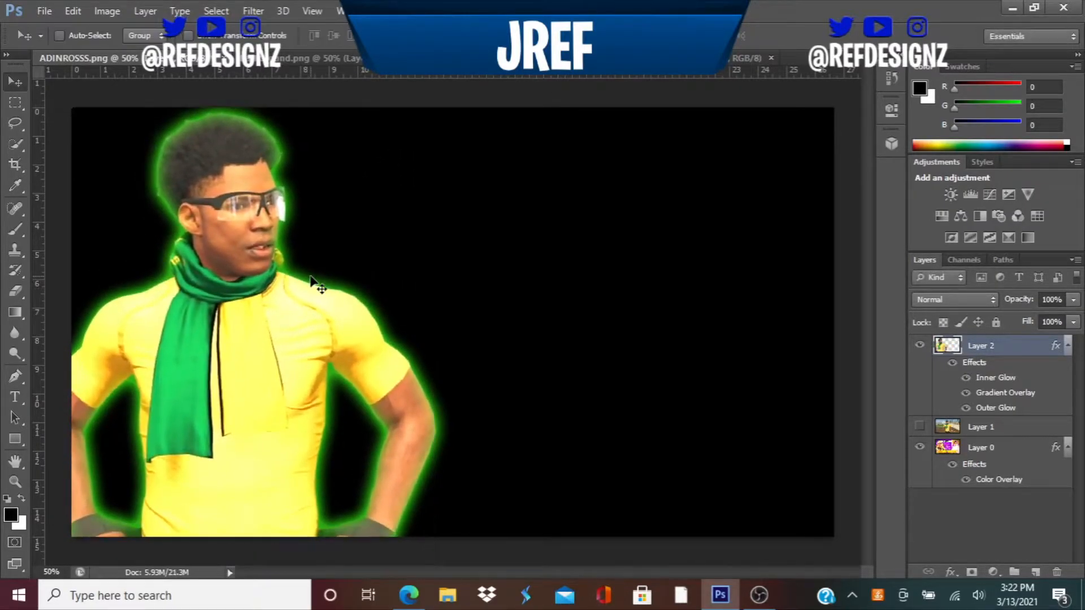
{"action": "left_click", "coordinate": [411, 598]}
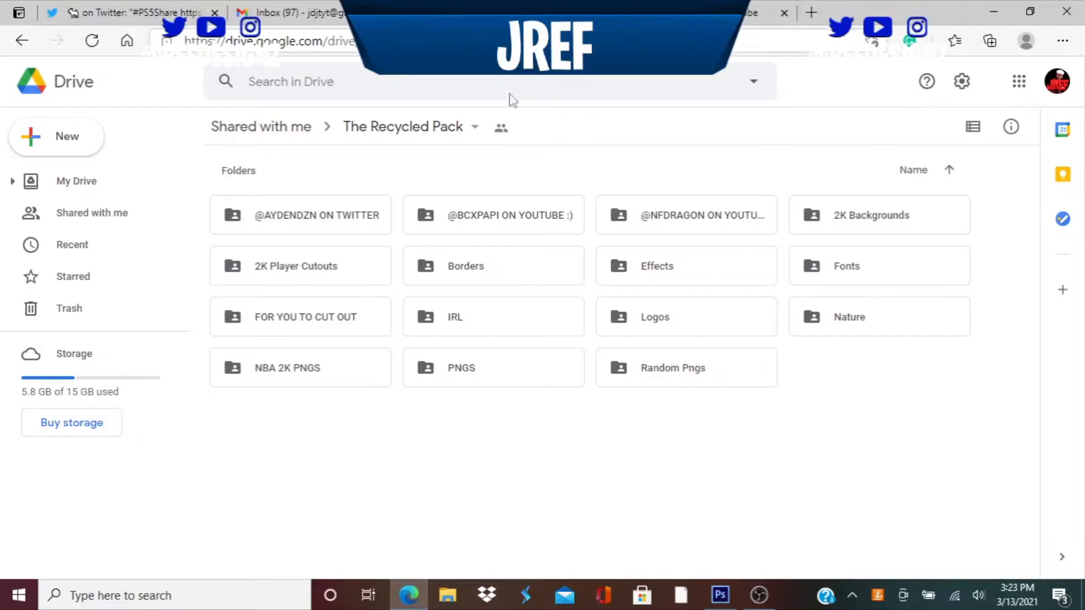
{"action": "left_click", "coordinate": [720, 595]}
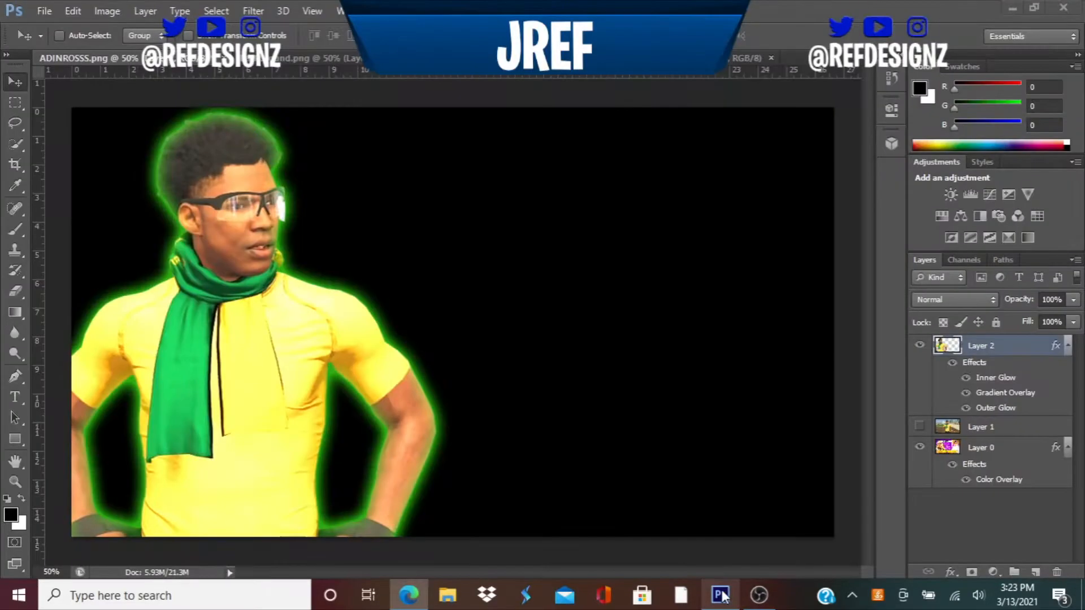
Step: Open the basketball court image IMG_4704 from the Downloads folder
{"action": "left_click", "coordinate": [47, 13]}
{"action": "left_click", "coordinate": [59, 43]}
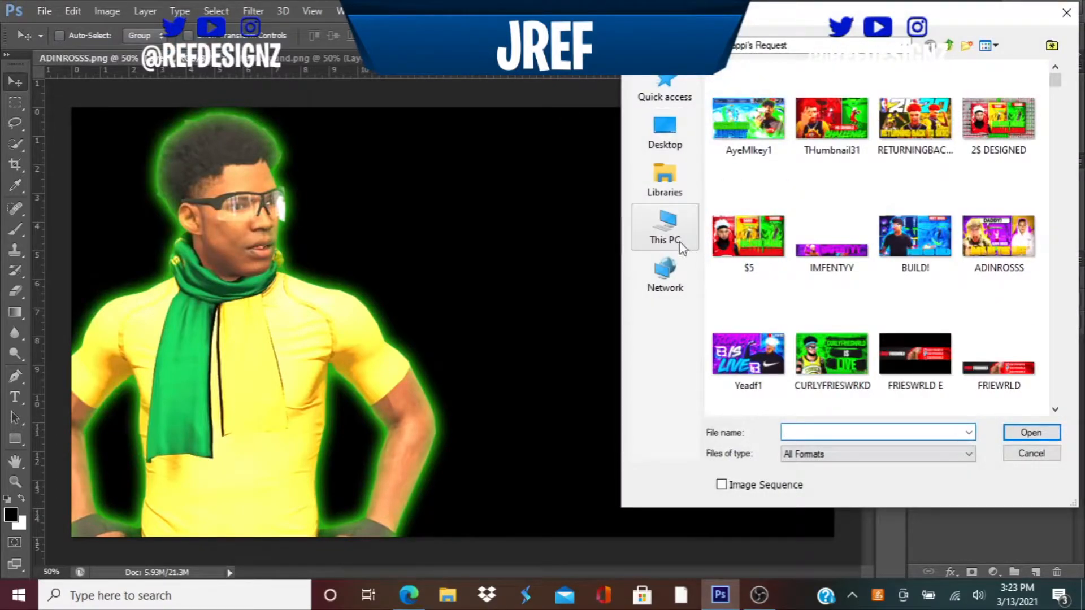
{"action": "left_click", "coordinate": [665, 229]}
{"action": "double_click", "coordinate": [949, 90]}
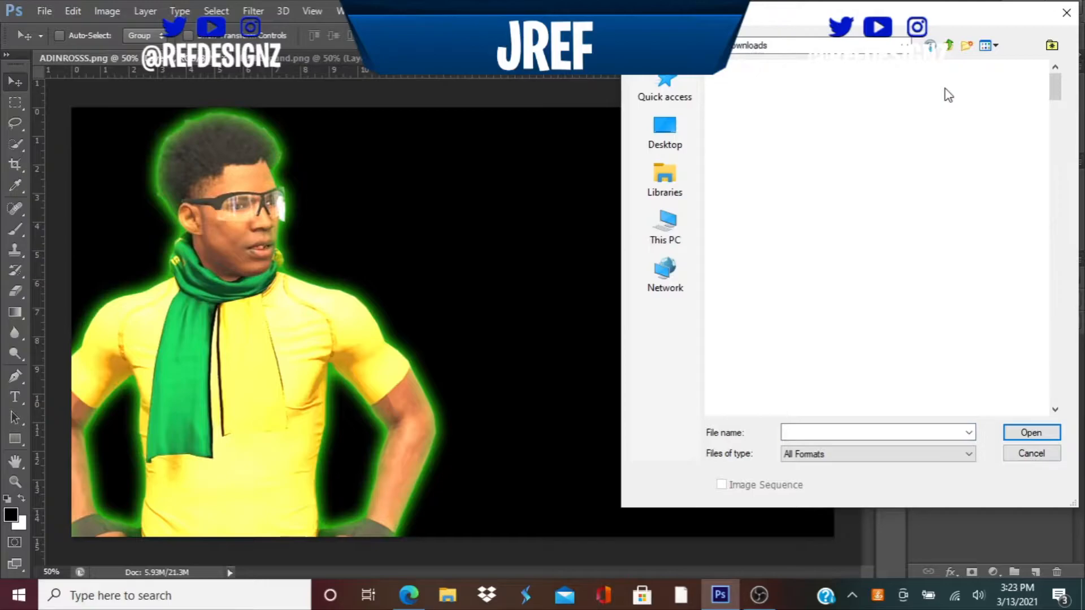
{"action": "scroll", "coordinate": [901, 293], "scroll_direction": "down", "scroll_amount": 3}
{"action": "scroll", "coordinate": [897, 286], "scroll_direction": "down", "scroll_amount": 3}
{"action": "scroll", "coordinate": [893, 285], "scroll_direction": "up", "scroll_amount": 5}
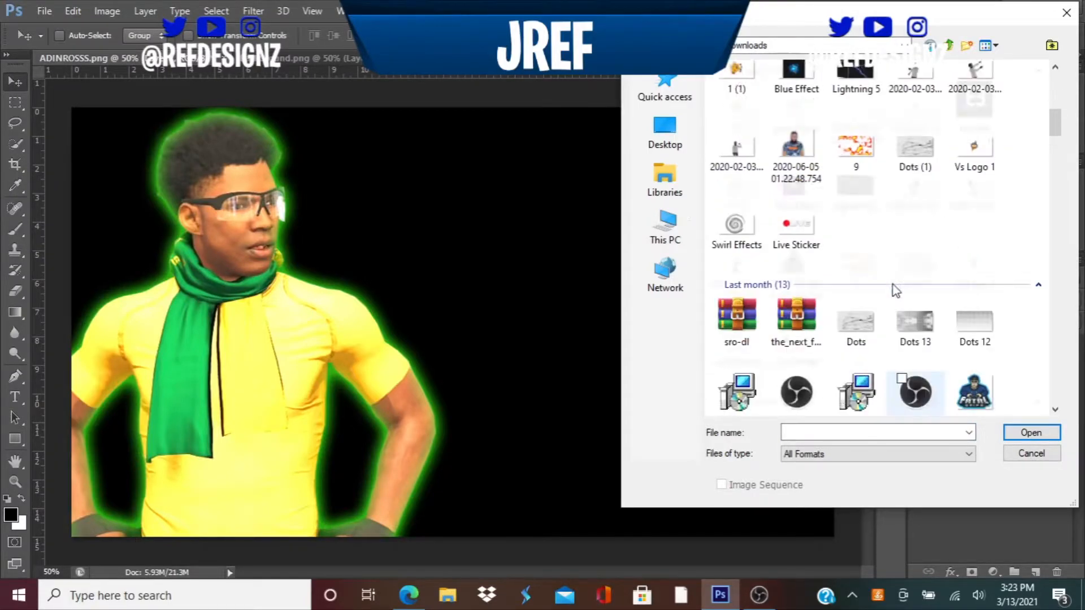
{"action": "scroll", "coordinate": [892, 284], "scroll_direction": "down", "scroll_amount": 10}
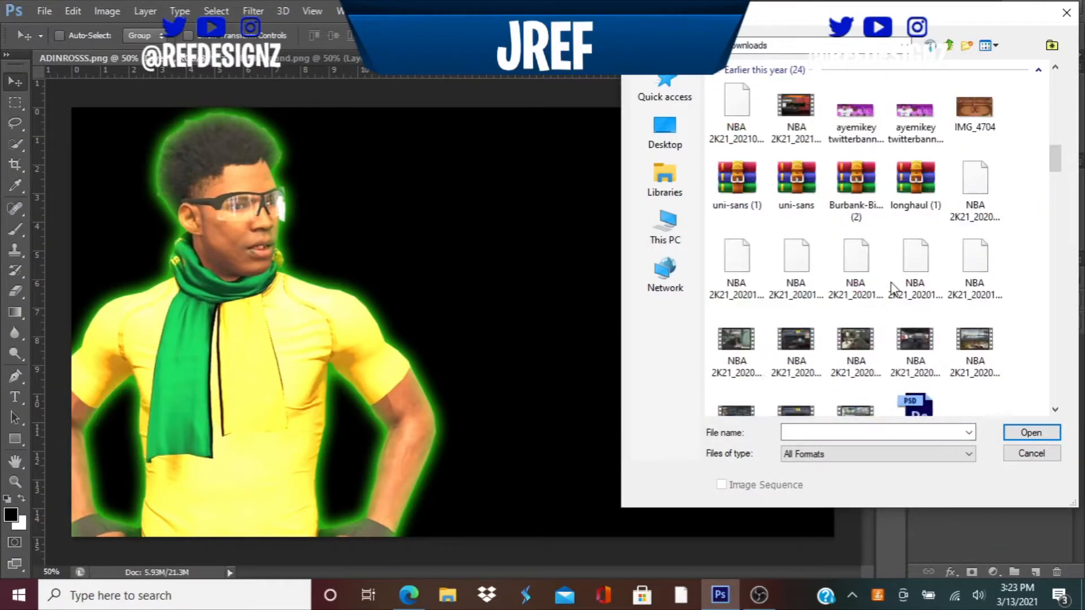
{"action": "left_click", "coordinate": [970, 220]}
{"action": "double_click", "coordinate": [971, 221]}
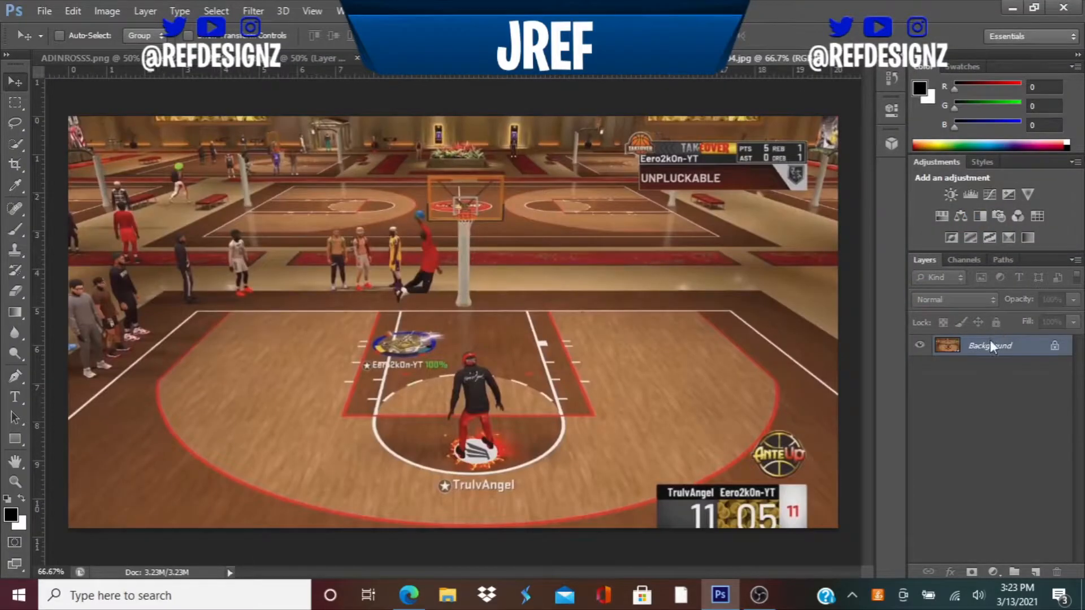
Step: Duplicate the court image's Background layer into ADINROSSS.png and place it directly below Layer 2 there
{"action": "right_click", "coordinate": [989, 346]}
{"action": "left_click", "coordinate": [954, 372]}
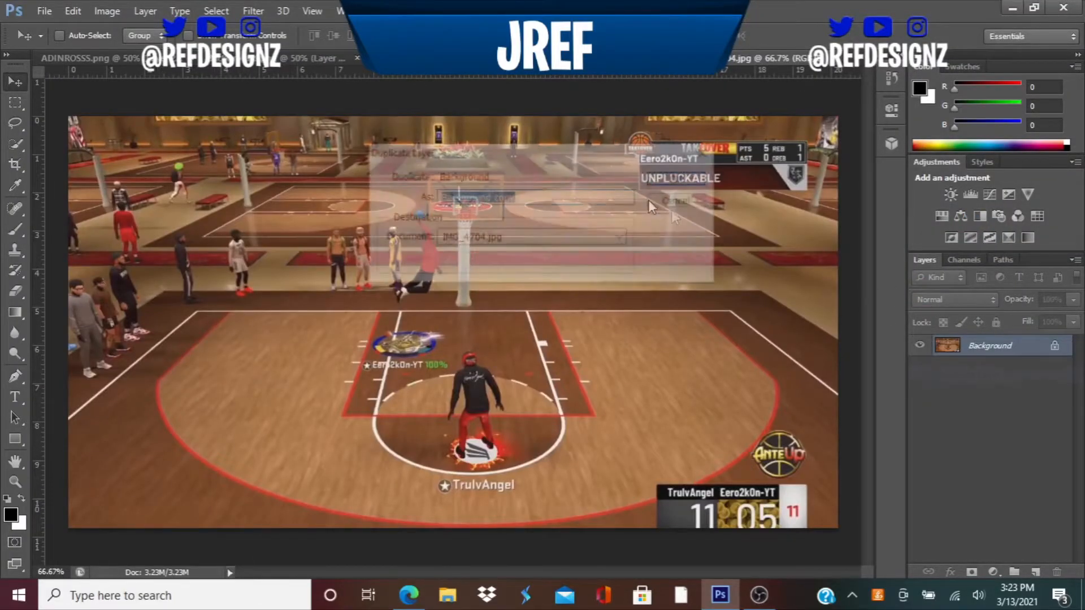
{"action": "left_click", "coordinate": [531, 238]}
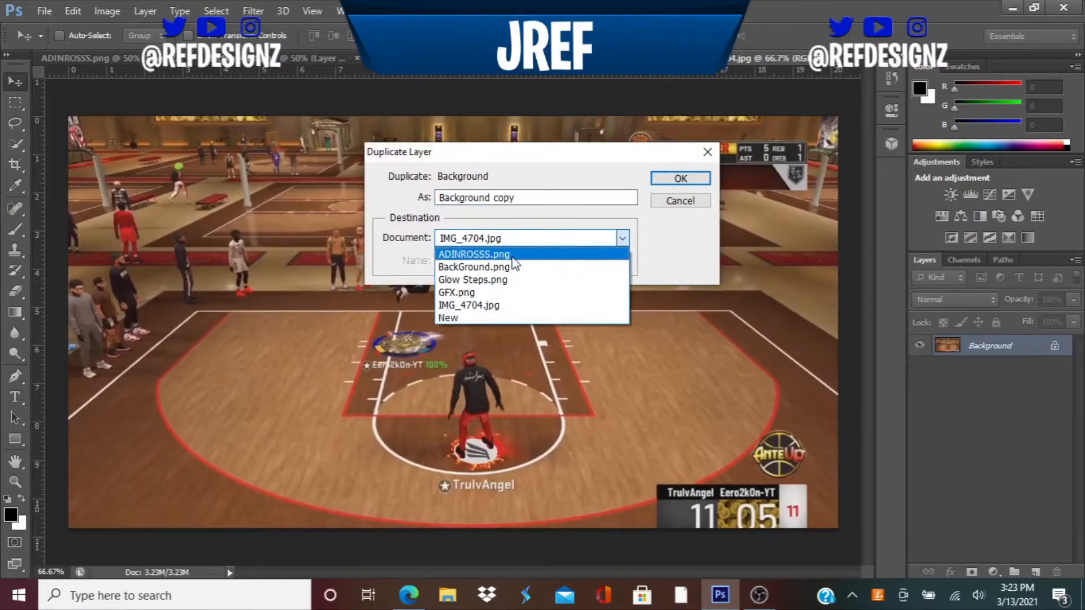
{"action": "left_click", "coordinate": [512, 258]}
{"action": "left_click", "coordinate": [680, 178]}
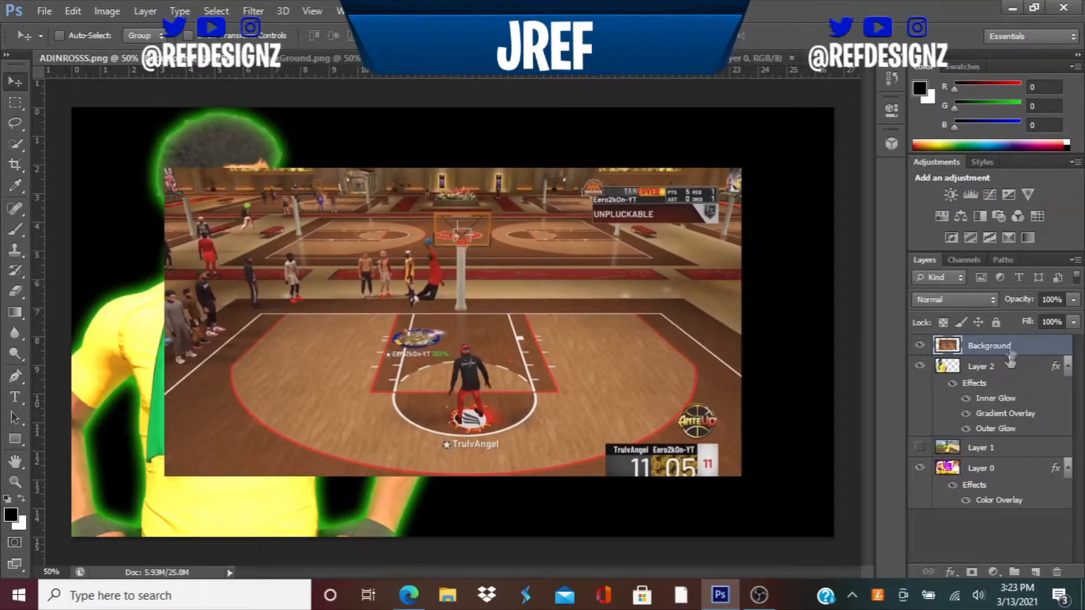
{"action": "left_click_drag", "start_coordinate": [1009, 347], "coordinate": [1005, 436]}
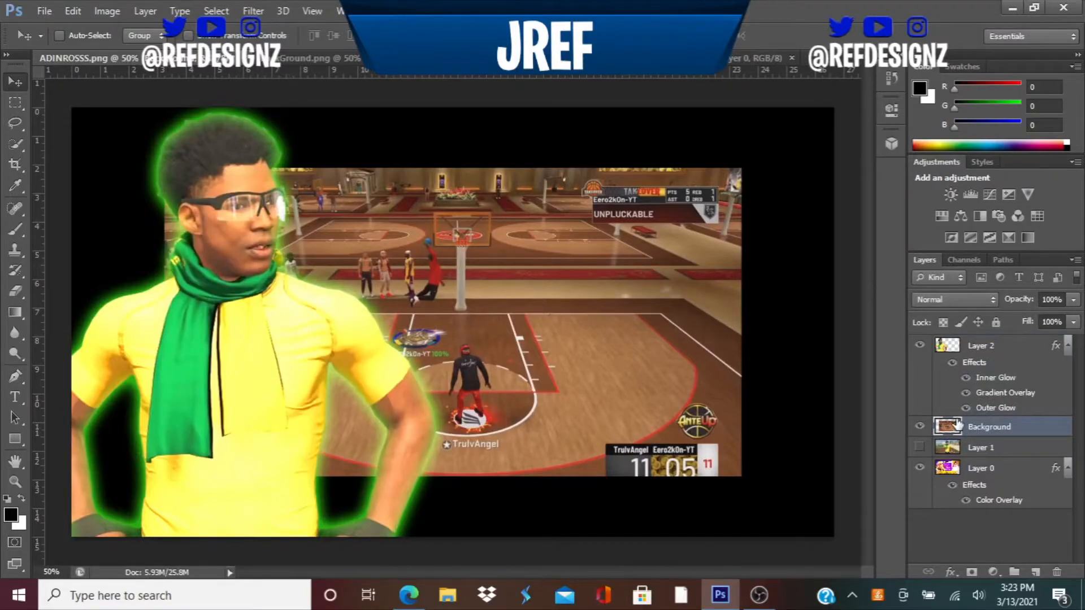
Step: Scale the court image to about 203% and position it to cover the canvas, aligned with the canvas's left edge
{"action": "key", "text": "ctrl+minus"}
{"action": "key", "text": "ctrl+t"}
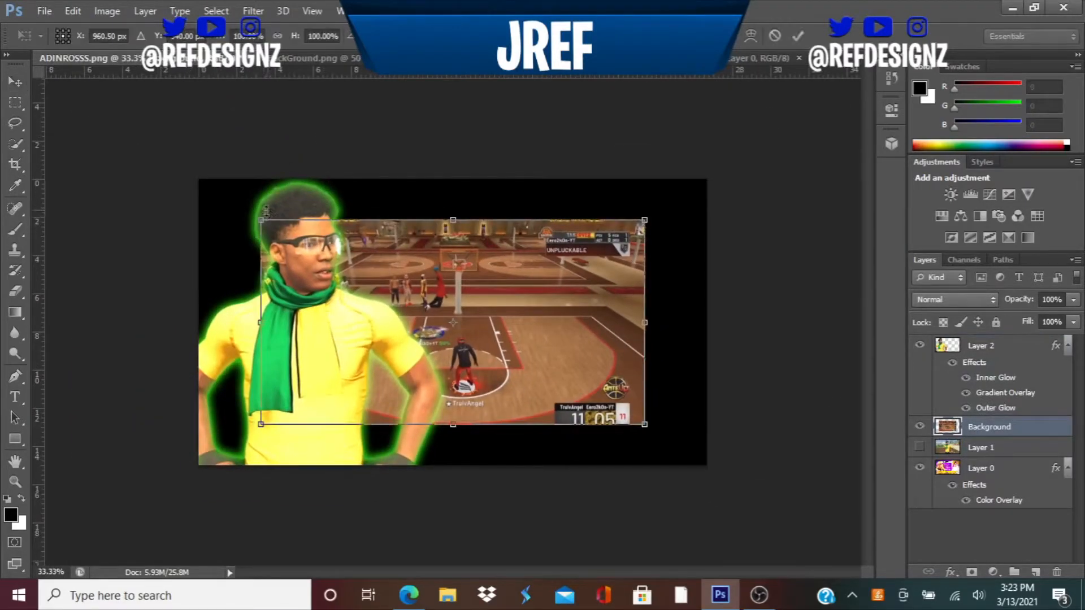
{"action": "left_click_drag", "start_coordinate": [243, 213], "coordinate": [68, 93]}
{"action": "left_click_drag", "start_coordinate": [453, 306], "coordinate": [591, 351]}
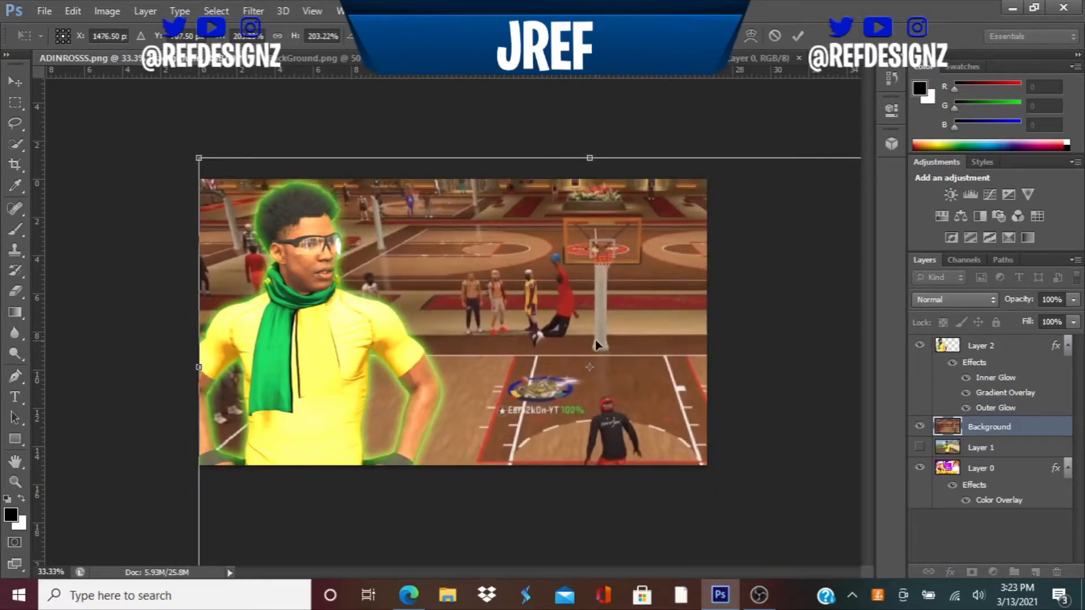
{"action": "key", "text": "Return"}
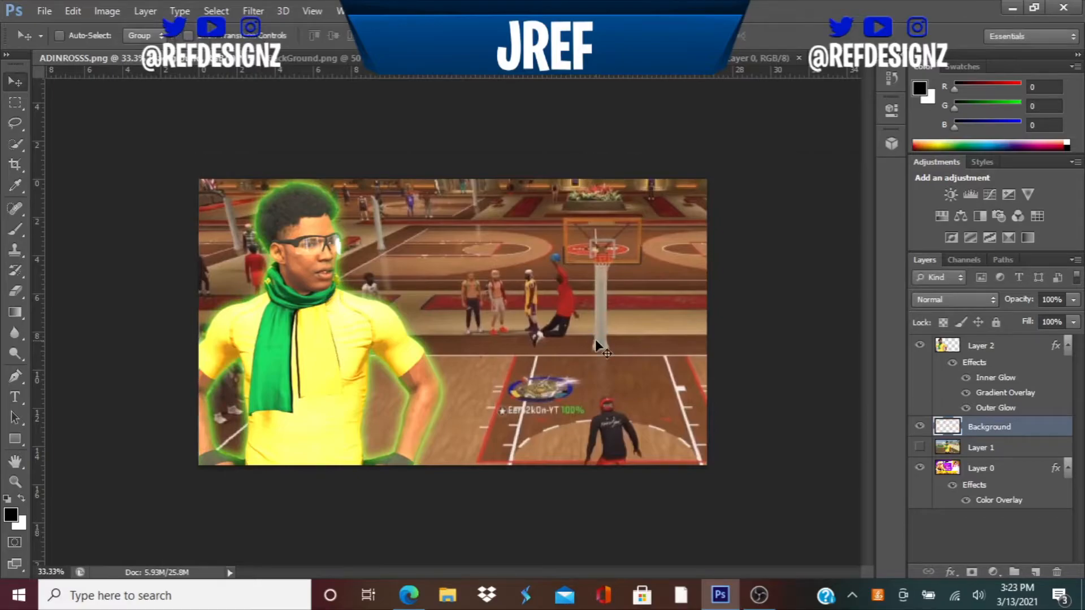
Step: Enlarge the court image by a further 134.75% and shift it slightly down so the hoop and dunking player sit inside the canvas
{"action": "key", "text": "ctrl+minus"}
{"action": "key", "text": "ctrl+minus"}
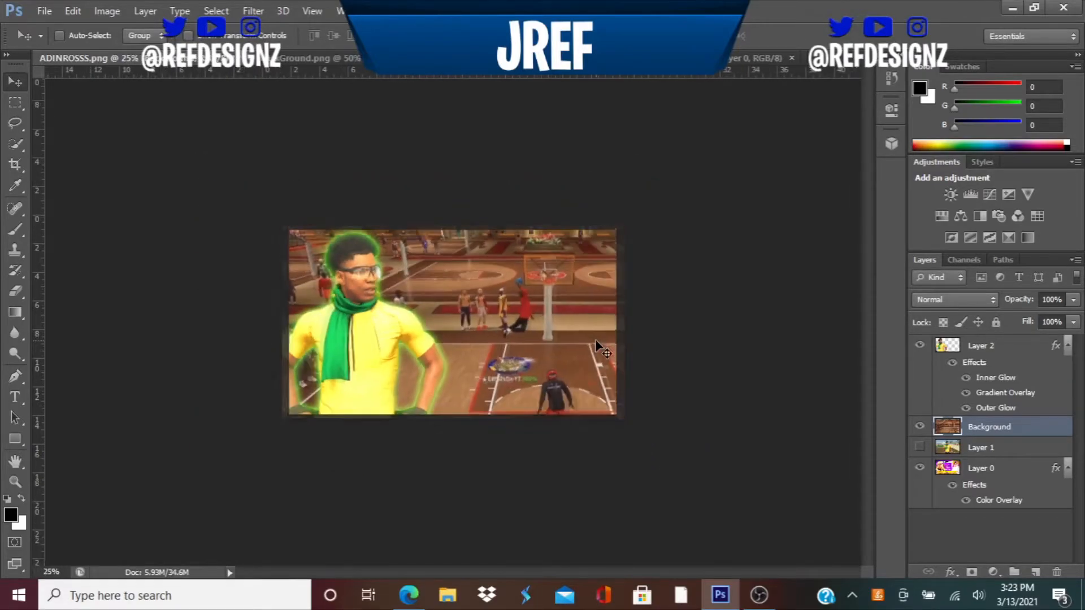
{"action": "key", "text": "ctrl+t"}
{"action": "left_click_drag", "start_coordinate": [325, 237], "coordinate": [270, 182]}
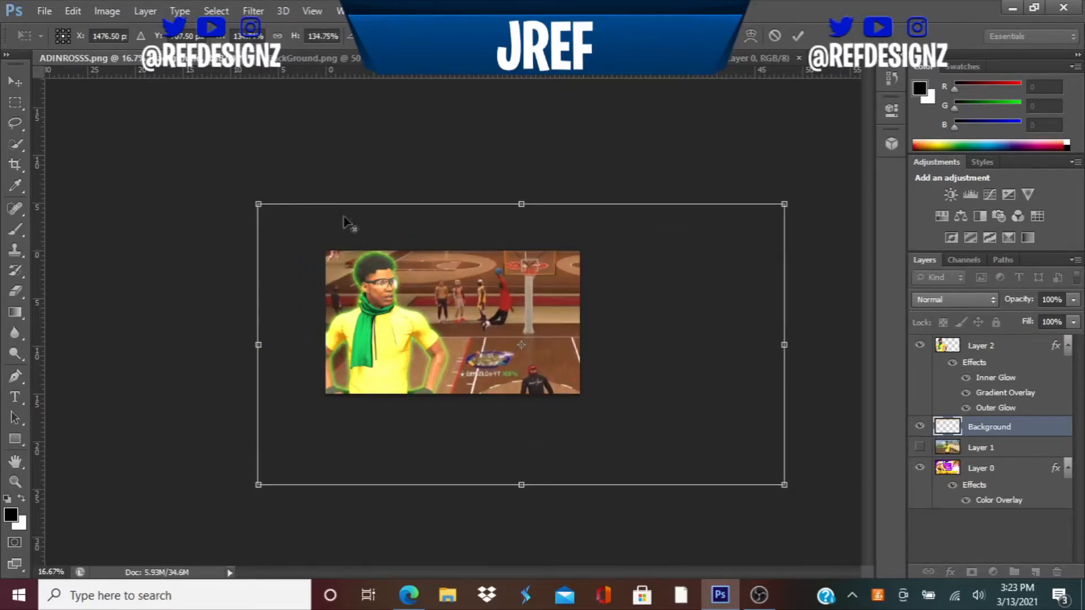
{"action": "left_click_drag", "start_coordinate": [506, 305], "coordinate": [506, 311]}
{"action": "key", "text": "Return"}
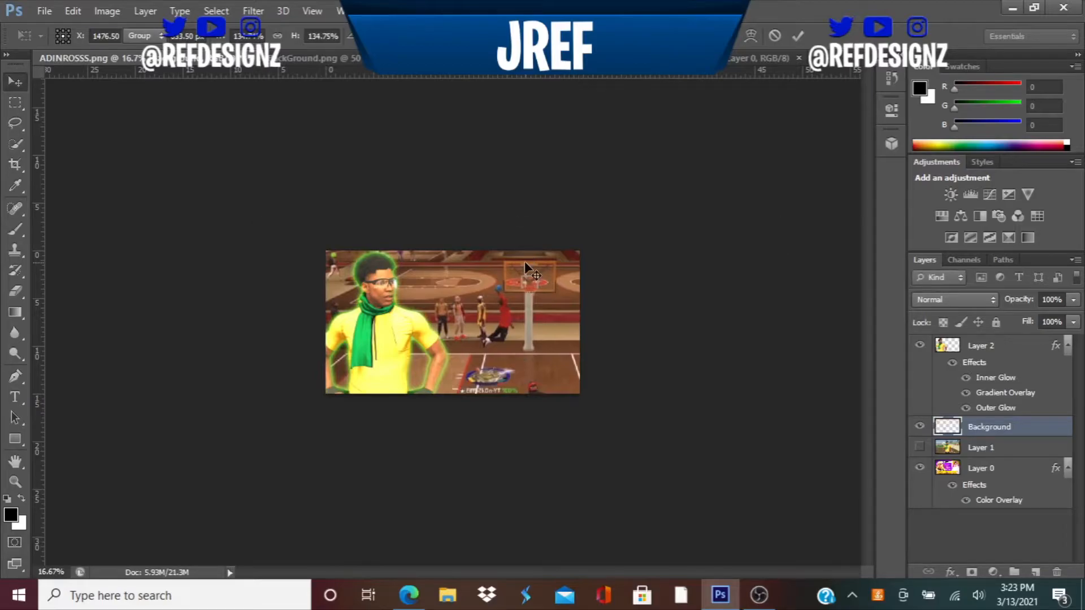
Step: Start a Pen tool path around the dunking player in red, tracing from the front thigh down around the trailing shoe
{"action": "key", "text": "ctrl+plus"}
{"action": "key", "text": "ctrl+plus"}
{"action": "key", "text": "ctrl+plus"}
{"action": "key", "text": "ctrl+plus"}
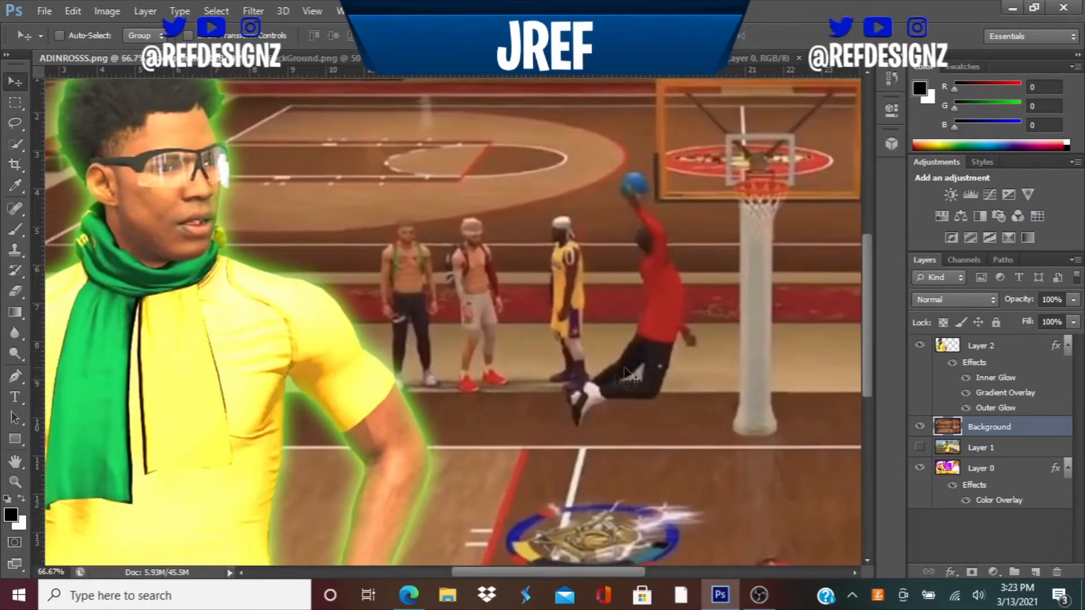
{"action": "scroll", "coordinate": [632, 379], "scroll_direction": "down", "scroll_amount": 2}
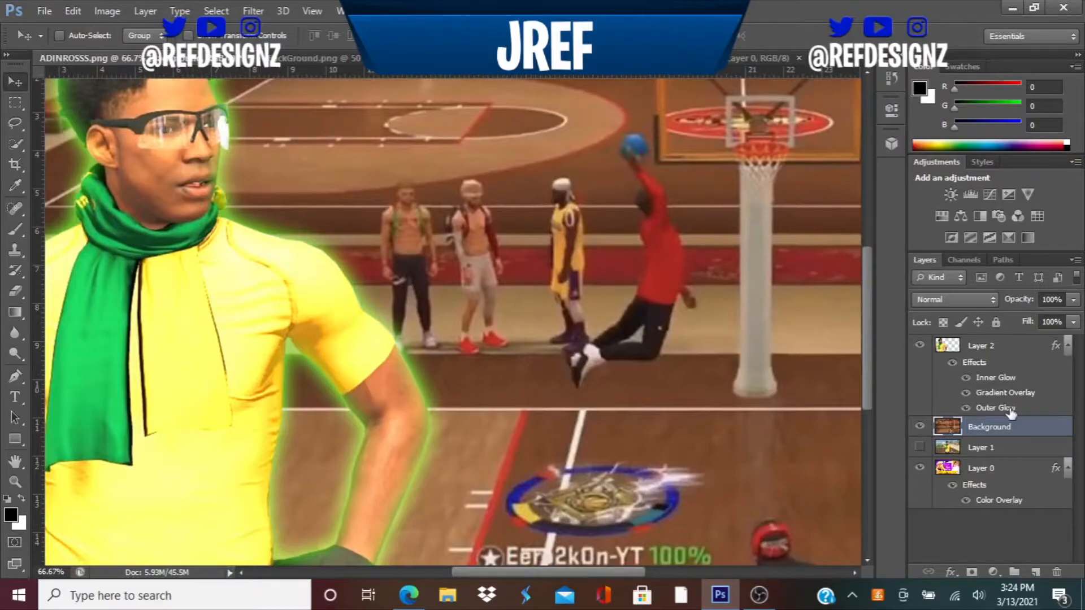
{"action": "key", "text": "ctrl+plus"}
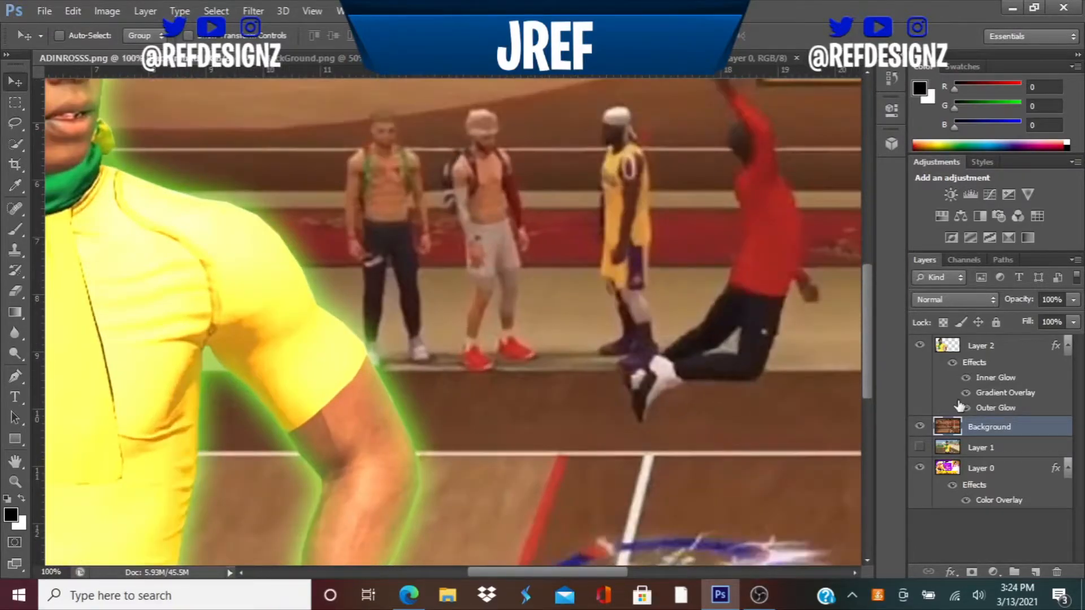
{"action": "left_click_drag", "start_coordinate": [599, 572], "coordinate": [643, 573]}
{"action": "left_click", "coordinate": [18, 375]}
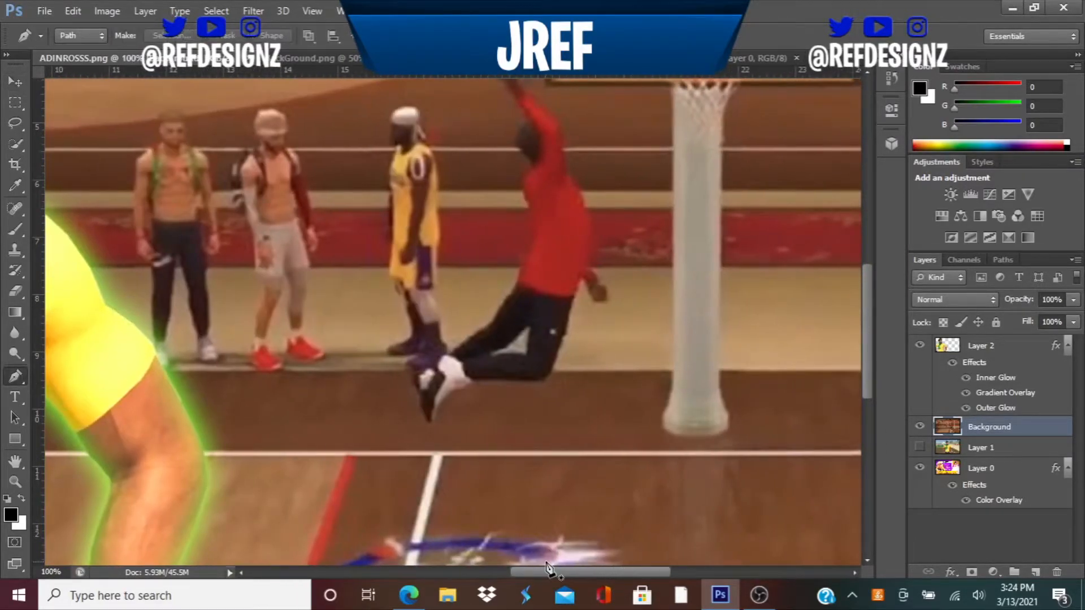
{"action": "left_click_drag", "start_coordinate": [556, 573], "coordinate": [561, 576]}
{"action": "key", "text": "ctrl+plus"}
{"action": "key", "text": "ctrl+plus"}
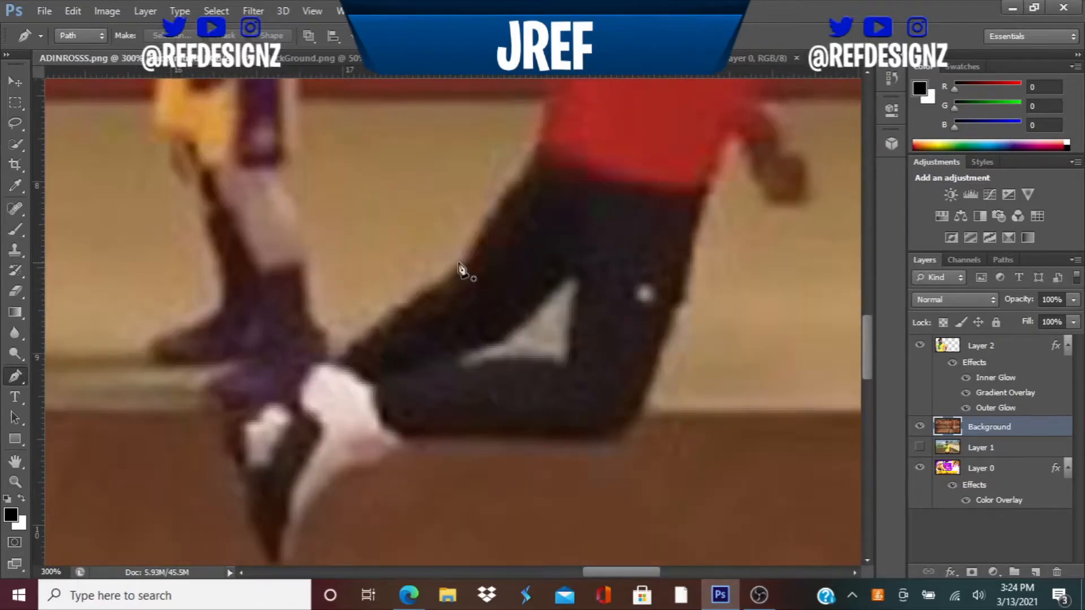
{"action": "left_click", "coordinate": [459, 263]}
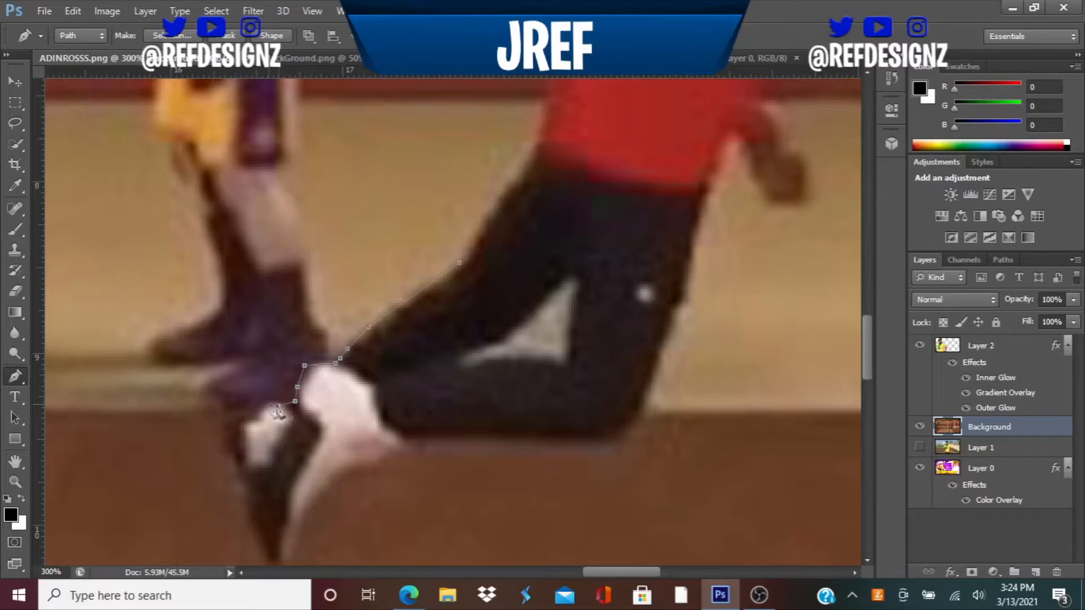
{"action": "left_click", "coordinate": [240, 426]}
{"action": "left_click", "coordinate": [237, 469]}
{"action": "left_click", "coordinate": [256, 538]}
{"action": "scroll", "coordinate": [270, 531], "scroll_direction": "down", "scroll_amount": 2}
{"action": "left_click", "coordinate": [271, 453]}
{"action": "left_click", "coordinate": [288, 446]}
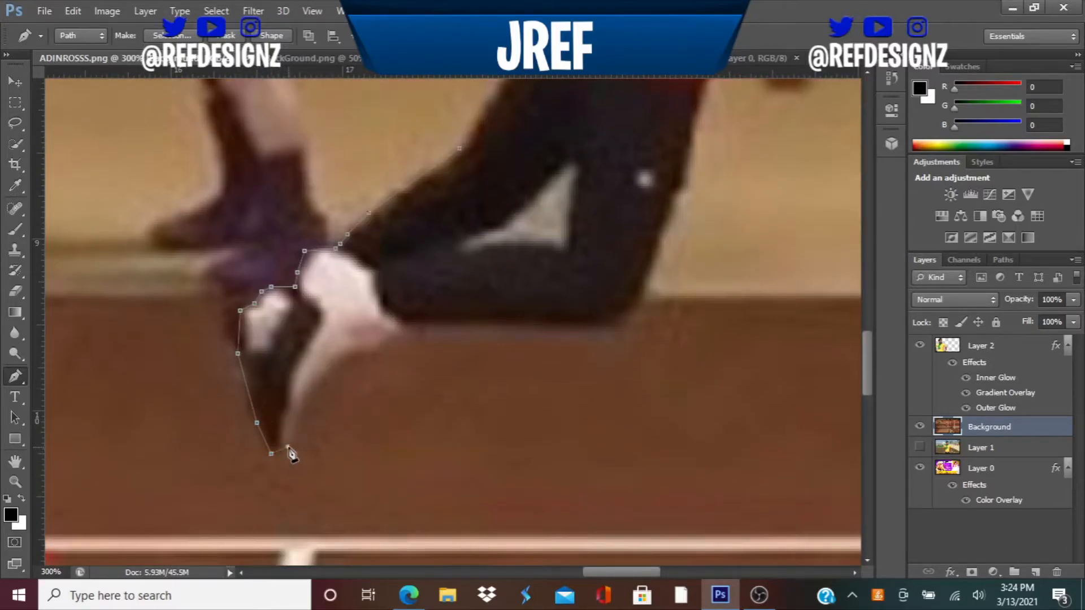
Step: Continue the path from the shoe along the underside of the bent leg and up the back of the thigh
{"action": "left_click", "coordinate": [307, 397]}
{"action": "left_click", "coordinate": [376, 349]}
{"action": "left_click", "coordinate": [411, 325]}
{"action": "left_click", "coordinate": [614, 323]}
{"action": "left_click", "coordinate": [635, 310]}
{"action": "left_click", "coordinate": [645, 280]}
{"action": "left_click", "coordinate": [681, 180]}
Step: Trace the path from the dunking player's hip around his lowered hand
{"action": "scroll", "coordinate": [684, 250], "scroll_direction": "up", "scroll_amount": 2}
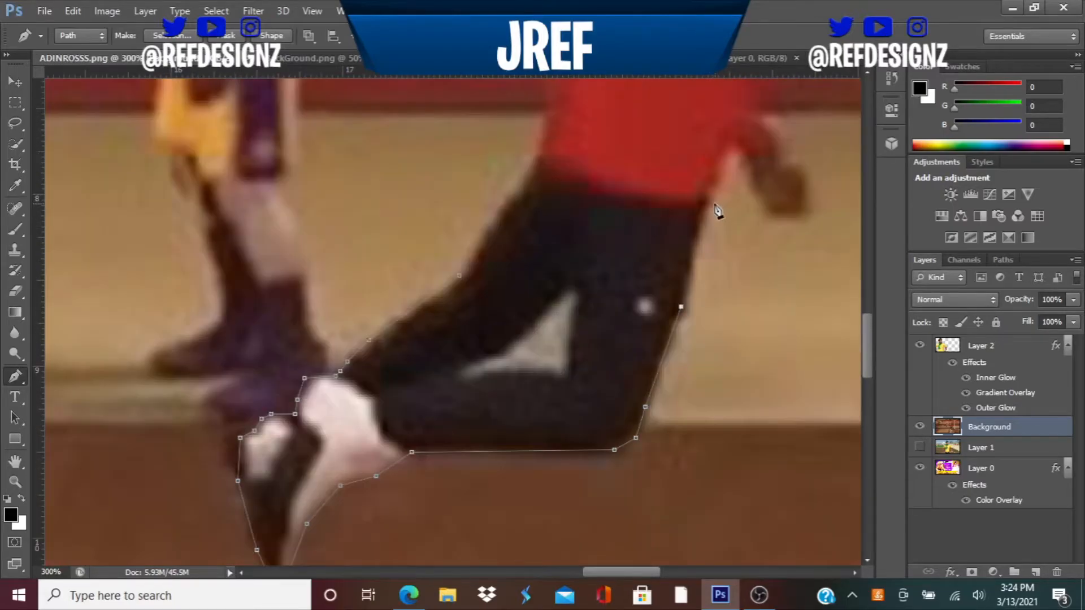
{"action": "left_click", "coordinate": [731, 135]}
{"action": "left_click", "coordinate": [753, 164]}
{"action": "left_click", "coordinate": [754, 182]}
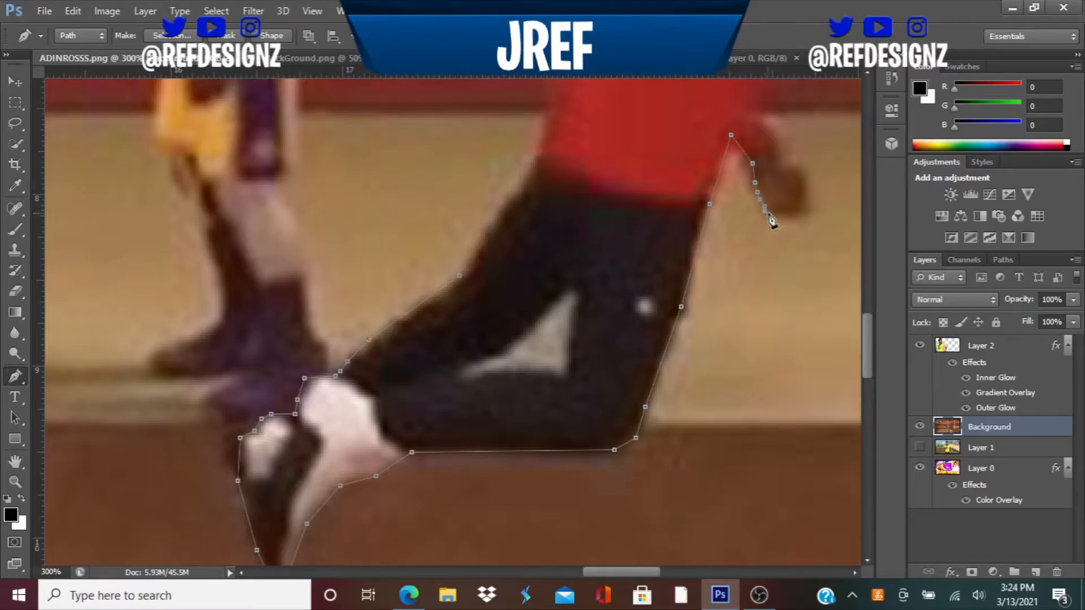
{"action": "left_click", "coordinate": [803, 197]}
{"action": "left_click", "coordinate": [805, 188]}
{"action": "left_click", "coordinate": [777, 156]}
Step: Continue the path from the lowered wrist up the back of the red shirt to the shoulder
{"action": "scroll", "coordinate": [794, 198], "scroll_direction": "up", "scroll_amount": 3}
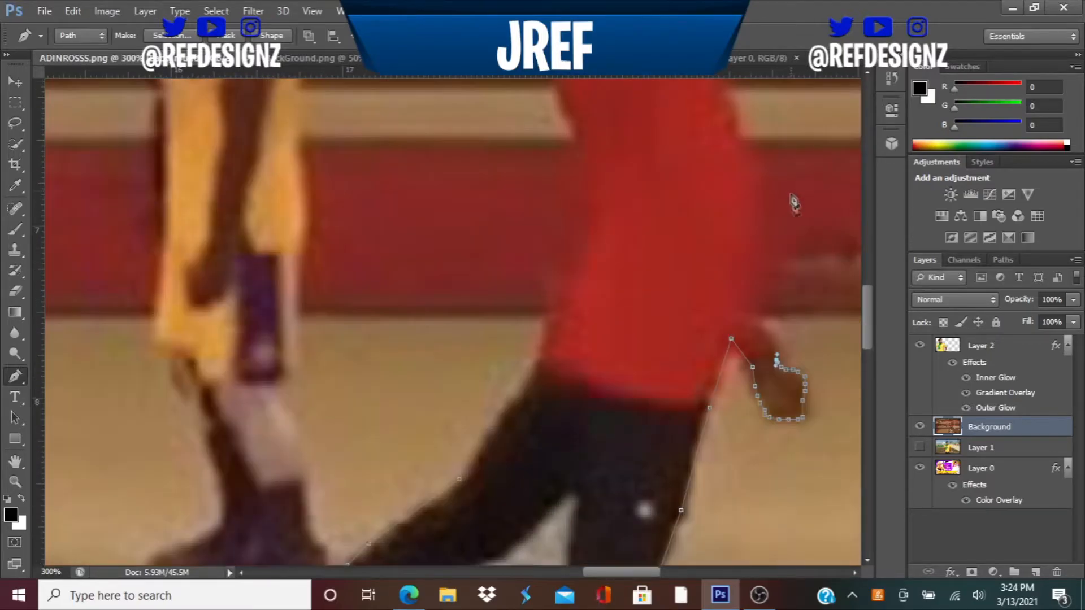
{"action": "left_click_drag", "start_coordinate": [629, 573], "coordinate": [666, 573]}
{"action": "scroll", "coordinate": [451, 329], "scroll_direction": "up", "scroll_amount": 3}
{"action": "left_click", "coordinate": [390, 440]}
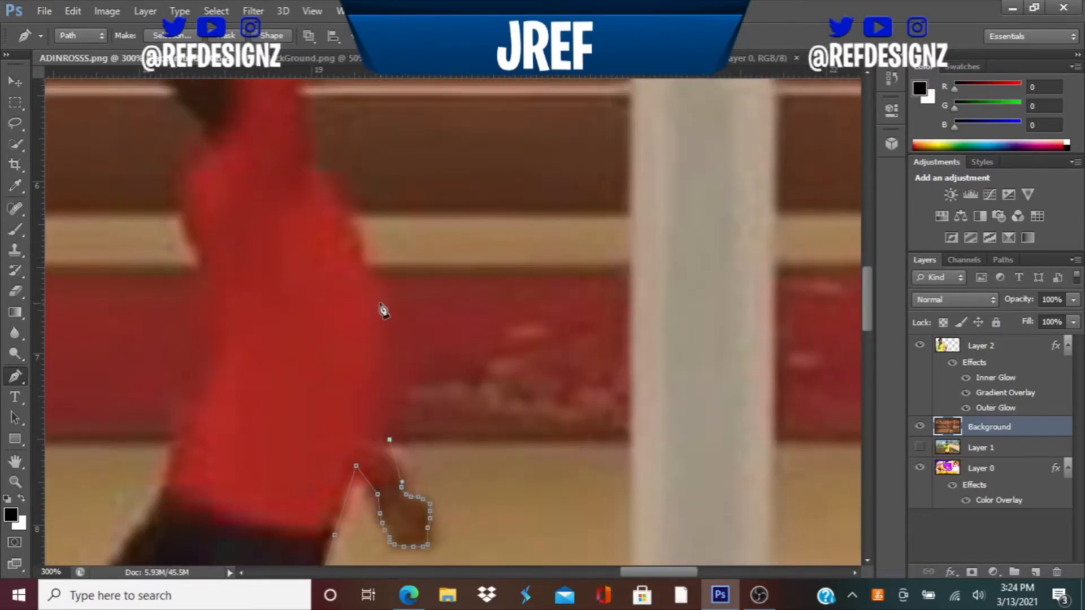
{"action": "left_click", "coordinate": [379, 303]}
{"action": "scroll", "coordinate": [380, 304], "scroll_direction": "up", "scroll_amount": 1}
{"action": "left_click", "coordinate": [344, 256]}
{"action": "left_click", "coordinate": [325, 223]}
{"action": "left_click", "coordinate": [315, 216]}
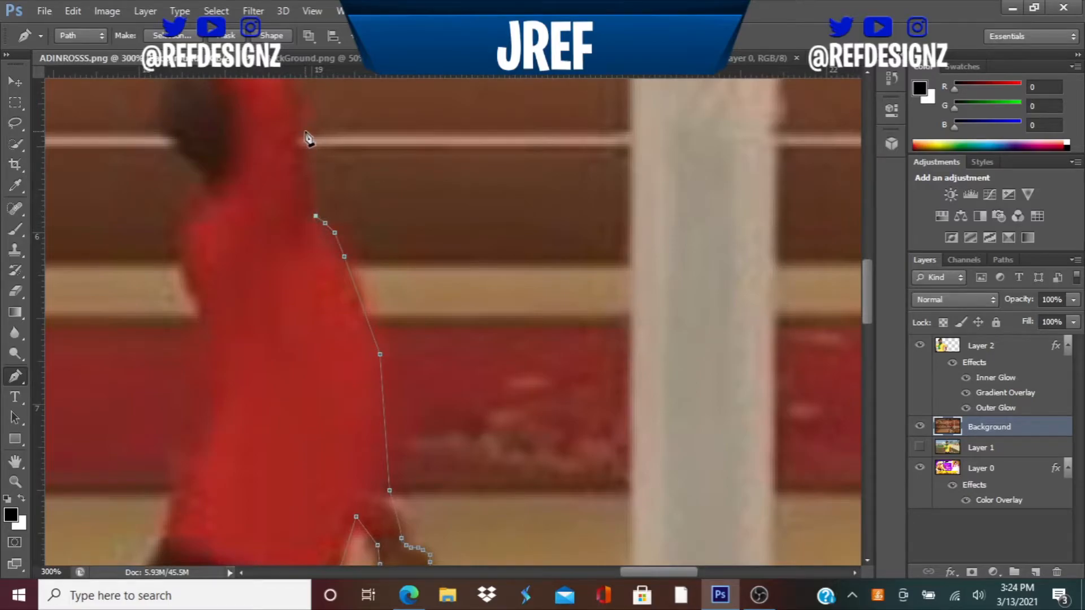
Step: Trace the outer edge of the dunking player's raised arm up towards the ball
{"action": "scroll", "coordinate": [298, 169], "scroll_direction": "up", "scroll_amount": 2}
{"action": "left_click", "coordinate": [306, 246]}
{"action": "left_click", "coordinate": [289, 196]}
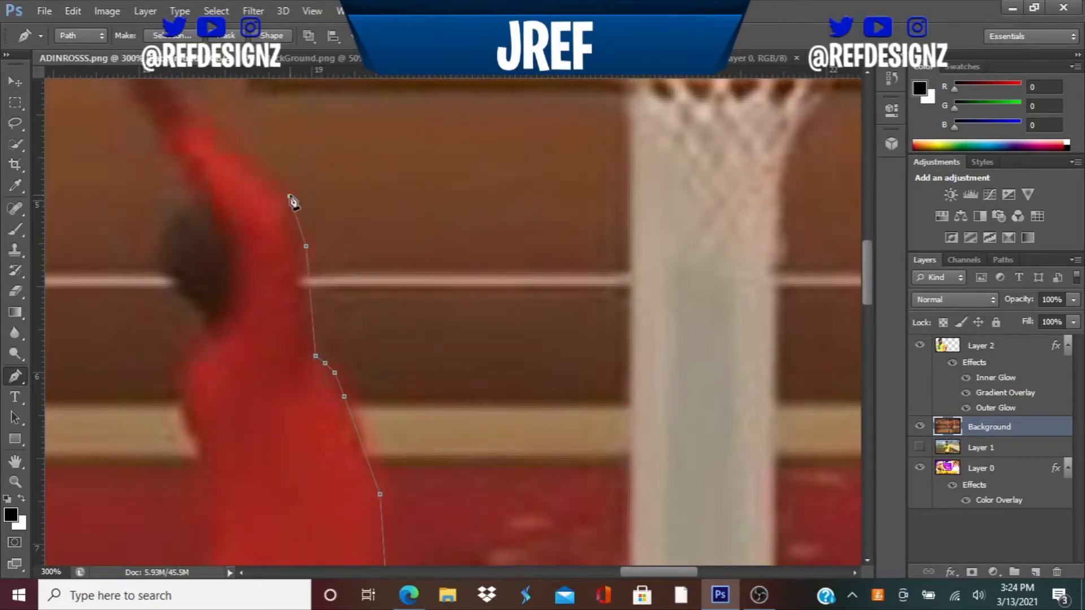
{"action": "scroll", "coordinate": [272, 192], "scroll_direction": "up", "scroll_amount": 2}
{"action": "left_click", "coordinate": [239, 278]}
{"action": "left_click", "coordinate": [189, 223]}
{"action": "left_click", "coordinate": [225, 265]}
{"action": "left_click", "coordinate": [193, 213]}
{"action": "scroll", "coordinate": [381, 189], "scroll_direction": "left", "scroll_amount": 3}
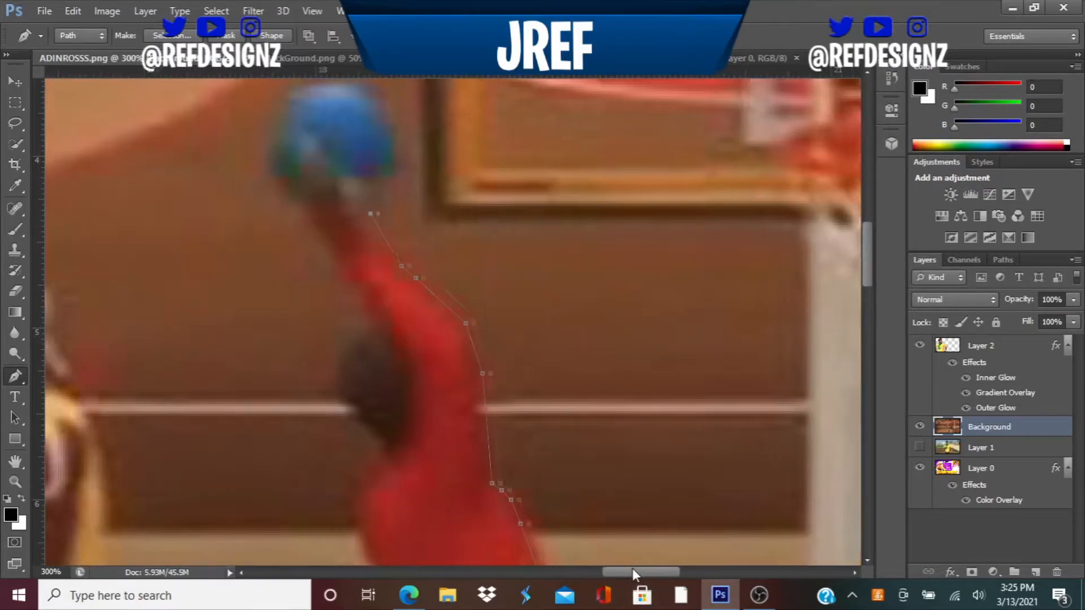
Step: Carry the path around the blue basketball and back to the raised hand
{"action": "left_click", "coordinate": [407, 175]}
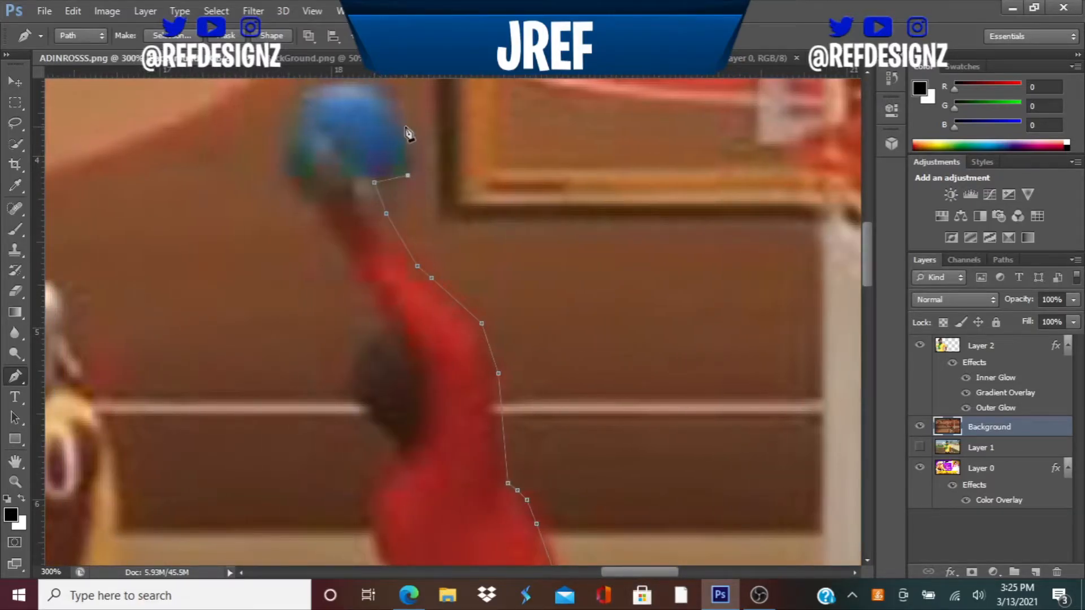
{"action": "left_click", "coordinate": [405, 122]}
{"action": "scroll", "coordinate": [405, 125], "scroll_direction": "up", "scroll_amount": 1}
{"action": "left_click", "coordinate": [388, 153]}
{"action": "left_click", "coordinate": [374, 144]}
{"action": "left_click", "coordinate": [293, 162]}
{"action": "left_click", "coordinate": [288, 179]}
{"action": "left_click", "coordinate": [281, 194]}
{"action": "left_click", "coordinate": [283, 239]}
{"action": "left_click", "coordinate": [302, 259]}
Step: Trace the inner edge of the raised arm down to the dunking player's head
{"action": "left_click", "coordinate": [326, 285]}
{"action": "left_click", "coordinate": [339, 304]}
{"action": "left_click_drag", "start_coordinate": [360, 335], "coordinate": [366, 351]}
{"action": "left_click", "coordinate": [371, 356]}
{"action": "left_click", "coordinate": [379, 375]}
{"action": "left_click", "coordinate": [379, 397]}
Step: Outline the dunking player's head from the raised arm down to the neck
{"action": "left_click", "coordinate": [365, 410]}
{"action": "left_click", "coordinate": [352, 430]}
{"action": "left_click", "coordinate": [348, 447]}
{"action": "left_click", "coordinate": [357, 459]}
{"action": "left_click", "coordinate": [362, 466]}
{"action": "left_click", "coordinate": [385, 496]}
{"action": "left_click", "coordinate": [390, 506]}
{"action": "left_click", "coordinate": [391, 512]}
{"action": "left_click", "coordinate": [388, 521]}
Step: Trace the chest and front of the torso down to the thigh and close the path at its starting point
{"action": "left_click", "coordinate": [379, 528]}
{"action": "left_click", "coordinate": [371, 542]}
{"action": "scroll", "coordinate": [379, 537], "scroll_direction": "down", "scroll_amount": 3}
{"action": "left_click", "coordinate": [360, 405]}
{"action": "scroll", "coordinate": [362, 407], "scroll_direction": "down", "scroll_amount": 2}
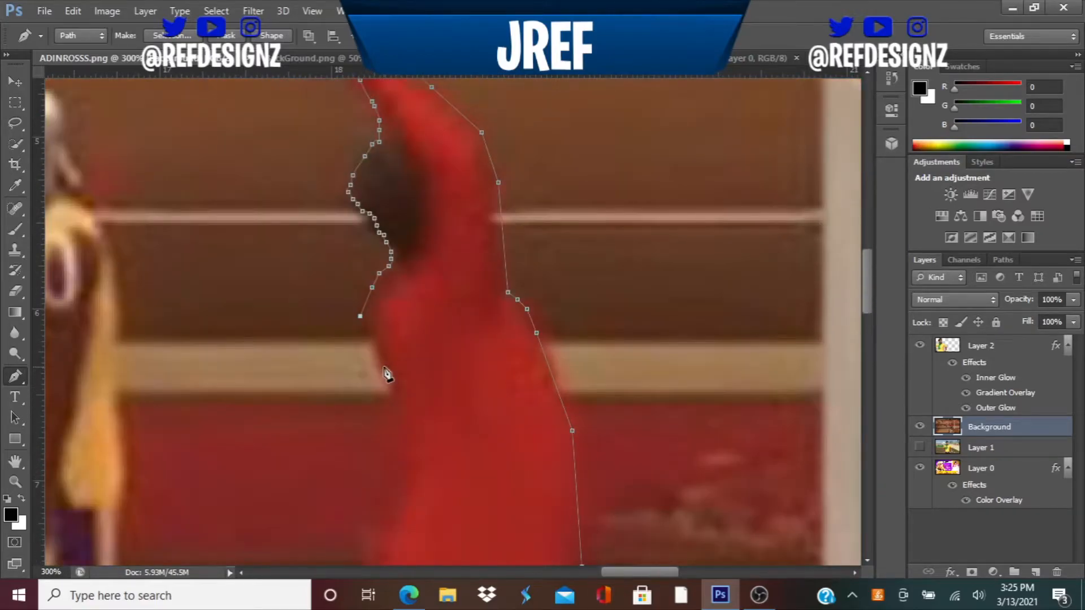
{"action": "left_click", "coordinate": [384, 365]}
{"action": "scroll", "coordinate": [384, 365], "scroll_direction": "down", "scroll_amount": 2}
{"action": "left_click", "coordinate": [395, 349]}
{"action": "scroll", "coordinate": [395, 349], "scroll_direction": "down", "scroll_amount": 2}
{"action": "left_click", "coordinate": [379, 349]}
{"action": "scroll", "coordinate": [377, 349], "scroll_direction": "down", "scroll_amount": 2}
{"action": "left_click", "coordinate": [352, 358]}
{"action": "left_click", "coordinate": [328, 389]}
{"action": "left_click", "coordinate": [308, 419]}
{"action": "left_click", "coordinate": [291, 455]}
{"action": "left_click", "coordinate": [277, 467]}
Step: Convert the path into a selection and copy the dunking player to a new layer with Layer Via Copy
{"action": "right_click", "coordinate": [402, 387]}
{"action": "left_click", "coordinate": [505, 88]}
{"action": "left_click", "coordinate": [624, 165]}
{"action": "right_click", "coordinate": [472, 198]}
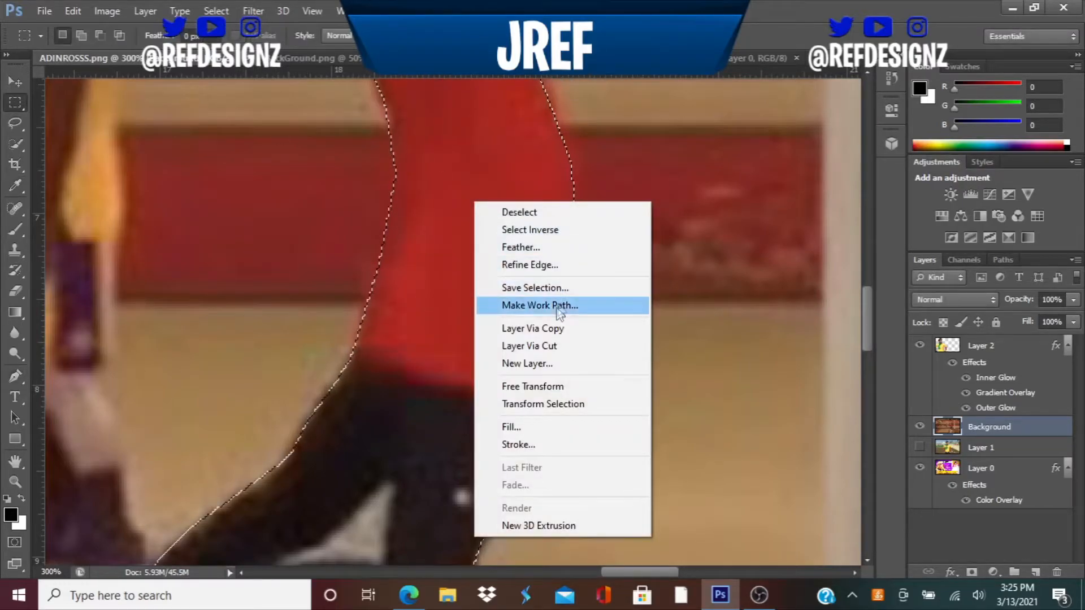
{"action": "left_click", "coordinate": [551, 323]}
{"action": "key", "text": "ctrl+minus"}
{"action": "key", "text": "ctrl+minus"}
{"action": "key", "text": "ctrl+minus"}
{"action": "key", "text": "ctrl+minus"}
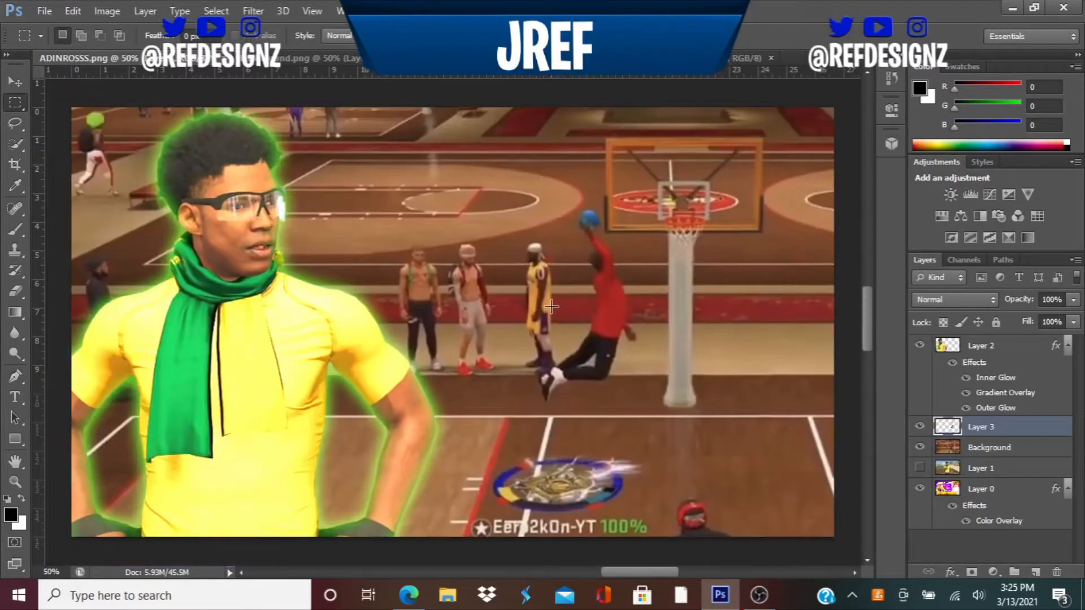
{"action": "right_click", "coordinate": [978, 420]}
{"action": "left_click", "coordinate": [718, 91]}
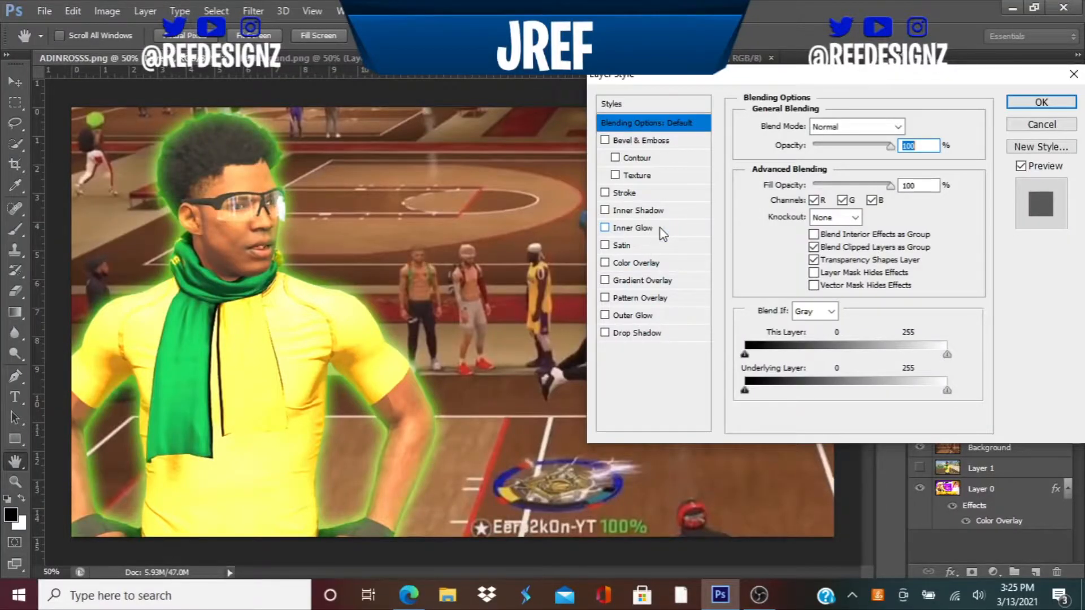
{"action": "left_click_drag", "start_coordinate": [672, 79], "coordinate": [628, 100]}
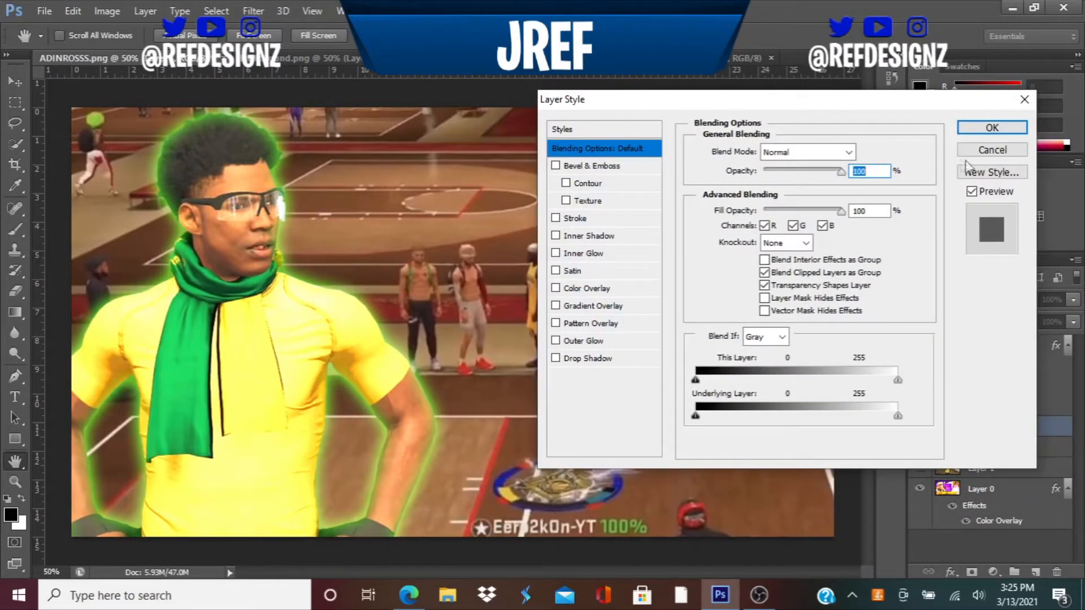
{"action": "left_click", "coordinate": [980, 156]}
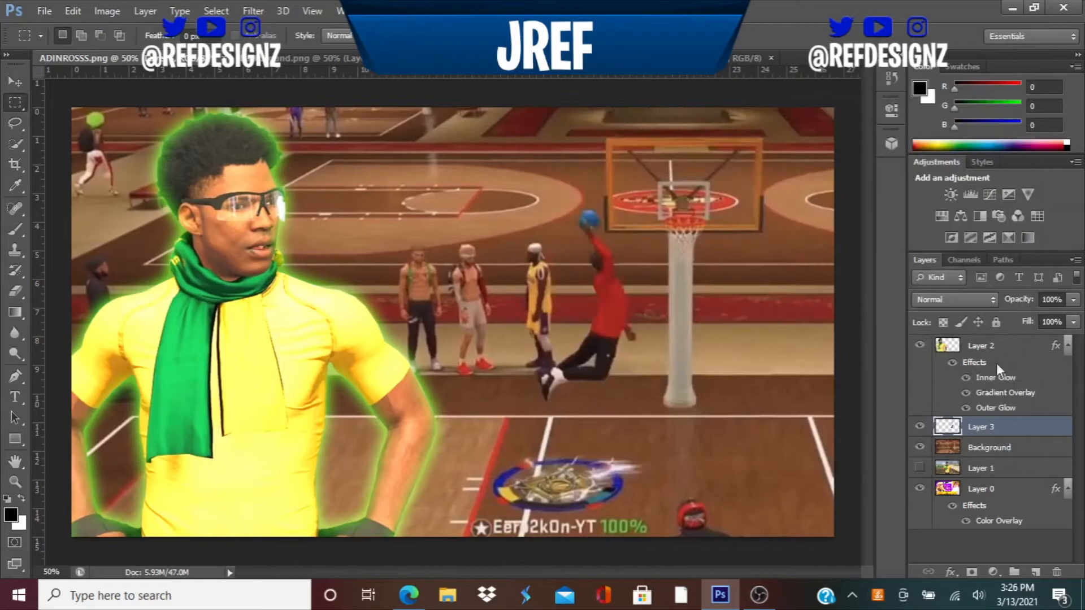
Step: Make Layer 2's Inner Glow, Gradient Overlay and Outer Glow settings the defaults, leaving the layer's own style as is
{"action": "left_click", "coordinate": [986, 347]}
{"action": "right_click", "coordinate": [985, 347]}
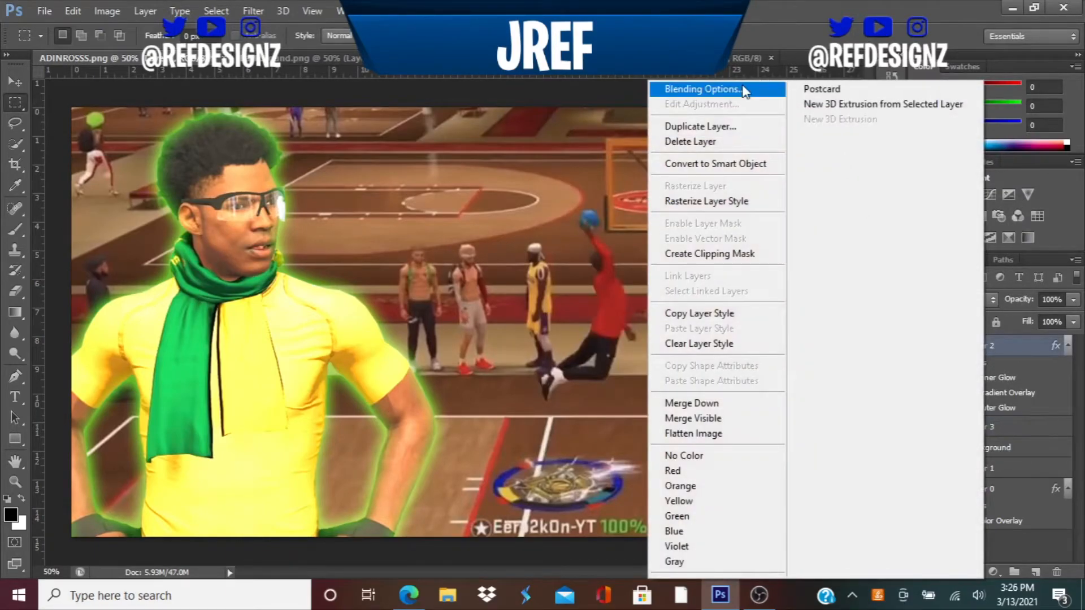
{"action": "left_click", "coordinate": [744, 91]}
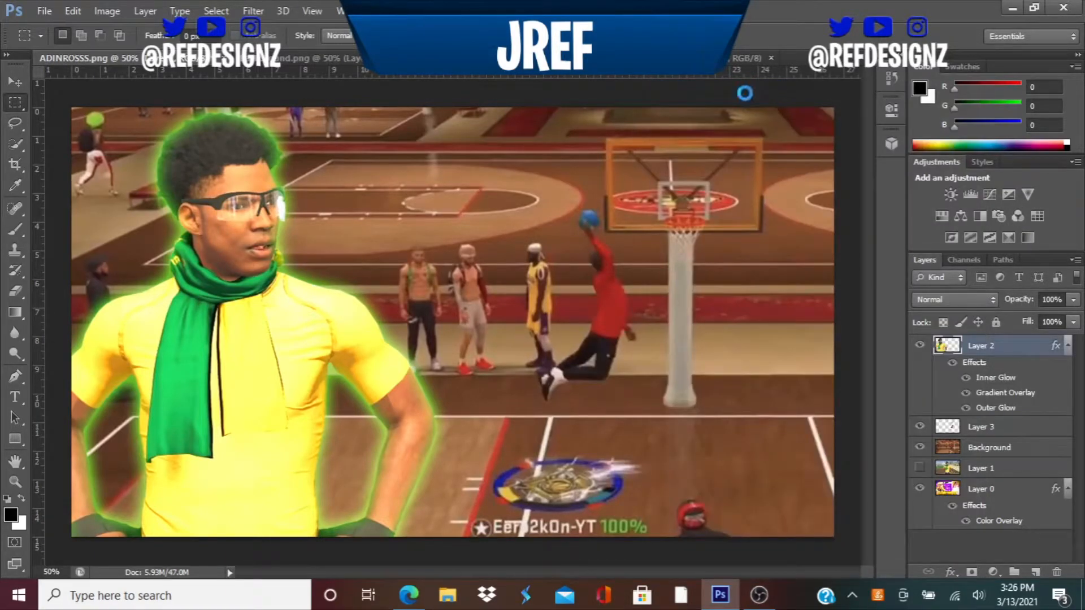
{"action": "left_click", "coordinate": [601, 256]}
{"action": "left_click", "coordinate": [760, 417]}
{"action": "left_click", "coordinate": [612, 306]}
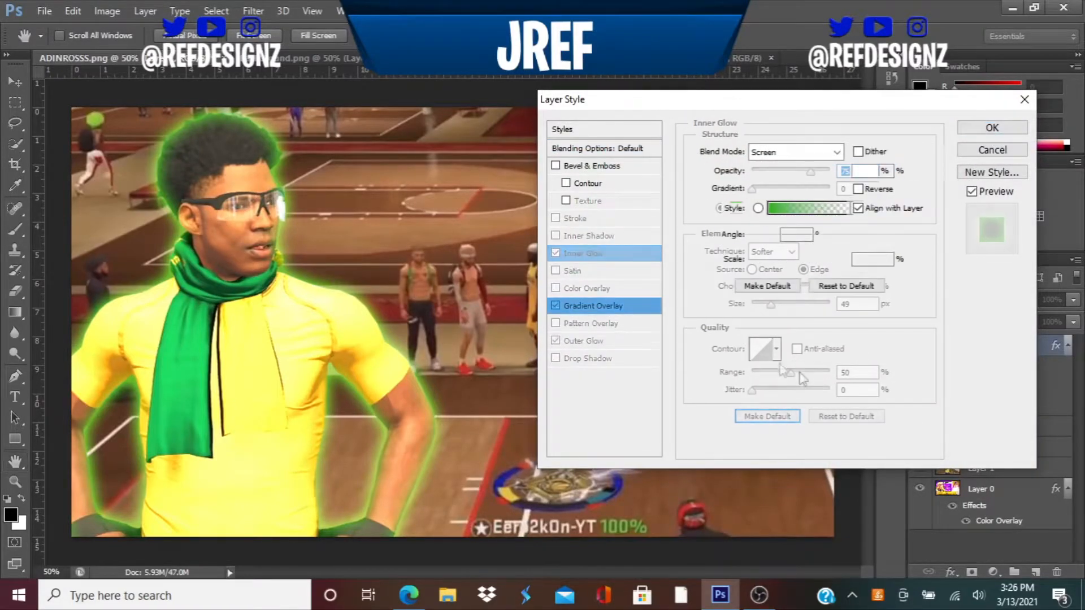
{"action": "left_click", "coordinate": [627, 342]}
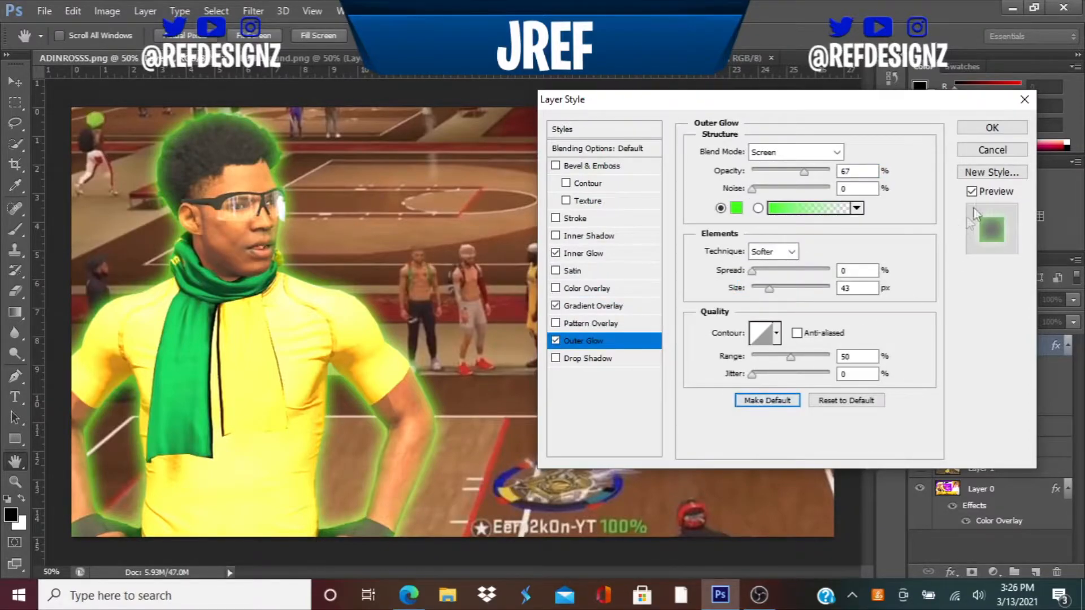
{"action": "left_click", "coordinate": [982, 151]}
Step: Apply Inner Glow, Gradient Overlay and Outer Glow with the default settings to Layer 3, the dunking player
{"action": "left_click", "coordinate": [967, 427]}
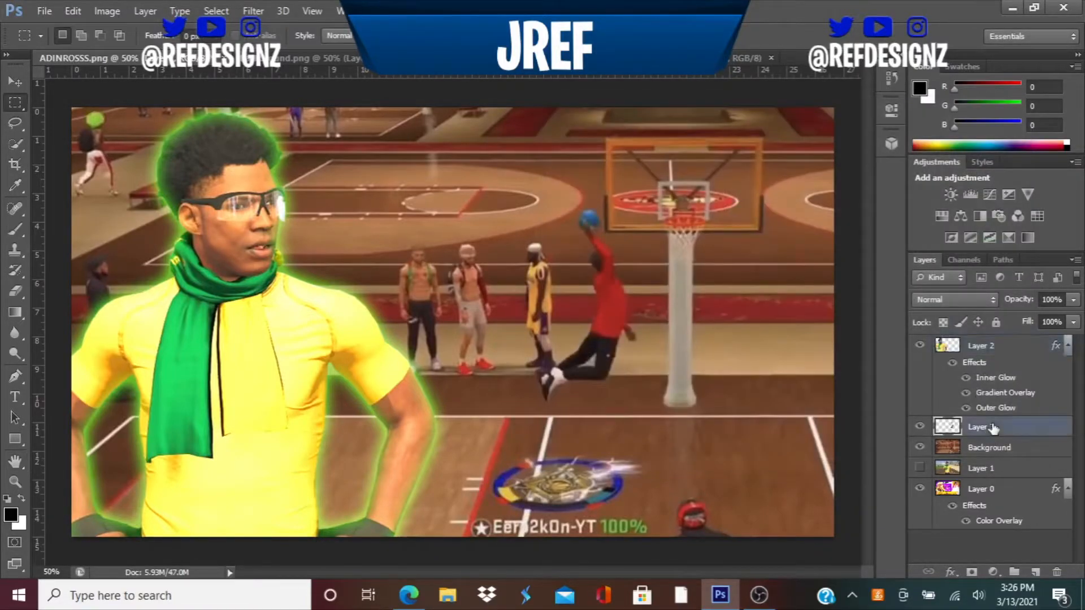
{"action": "right_click", "coordinate": [967, 427]}
{"action": "left_click", "coordinate": [714, 91]}
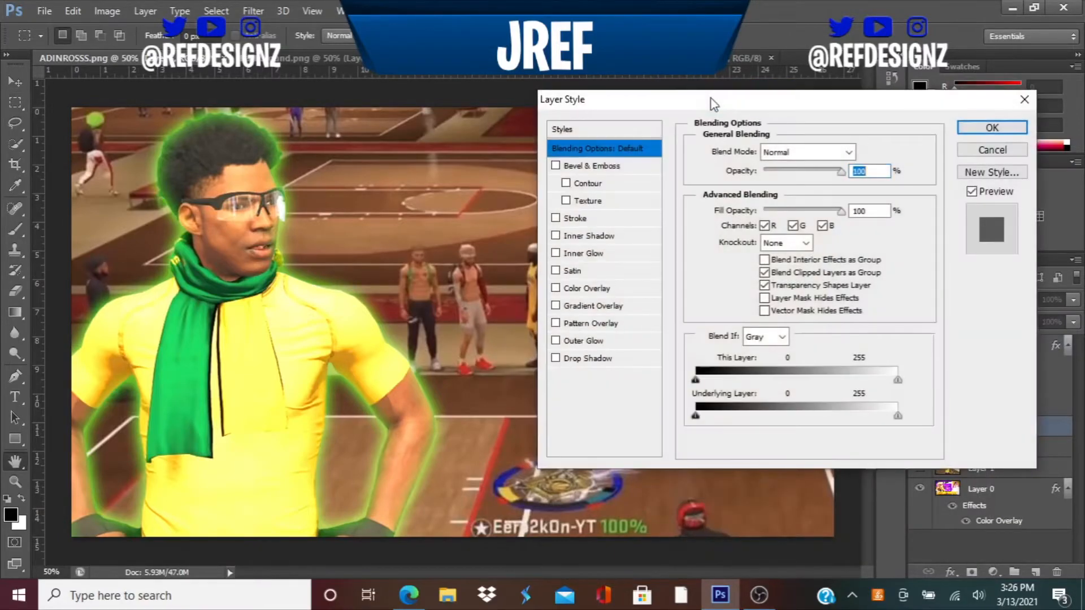
{"action": "left_click", "coordinate": [633, 254]}
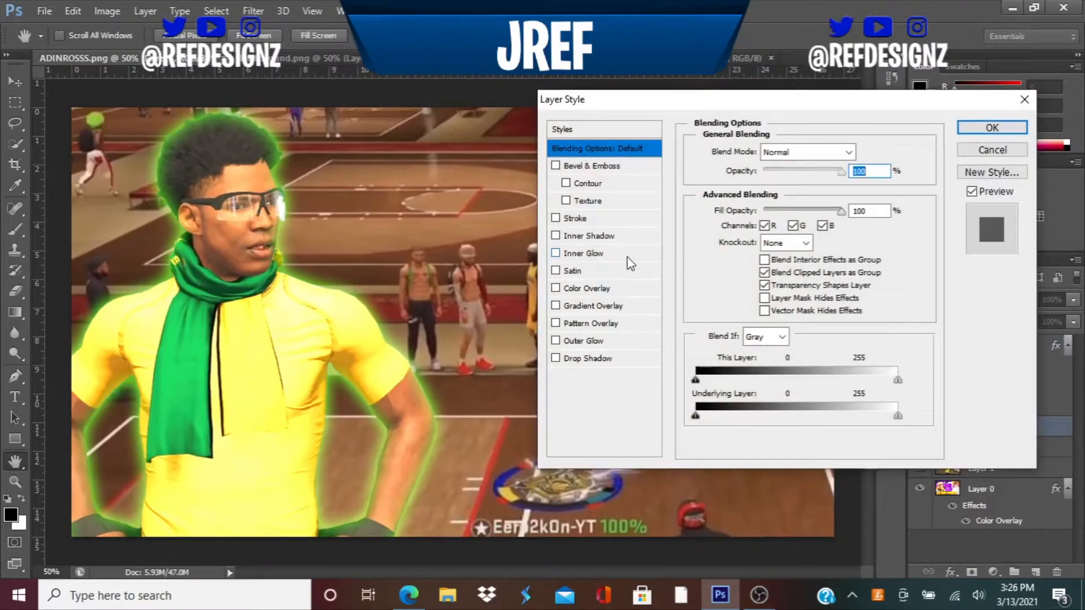
{"action": "left_click", "coordinate": [618, 307]}
{"action": "left_click", "coordinate": [614, 343]}
Step: Lower the opacity of Layer 3's Inner Glow to 43%
{"action": "left_click_drag", "start_coordinate": [783, 100], "coordinate": [928, 44]}
{"action": "left_click", "coordinate": [734, 197]}
{"action": "left_click_drag", "start_coordinate": [942, 127], "coordinate": [930, 127]}
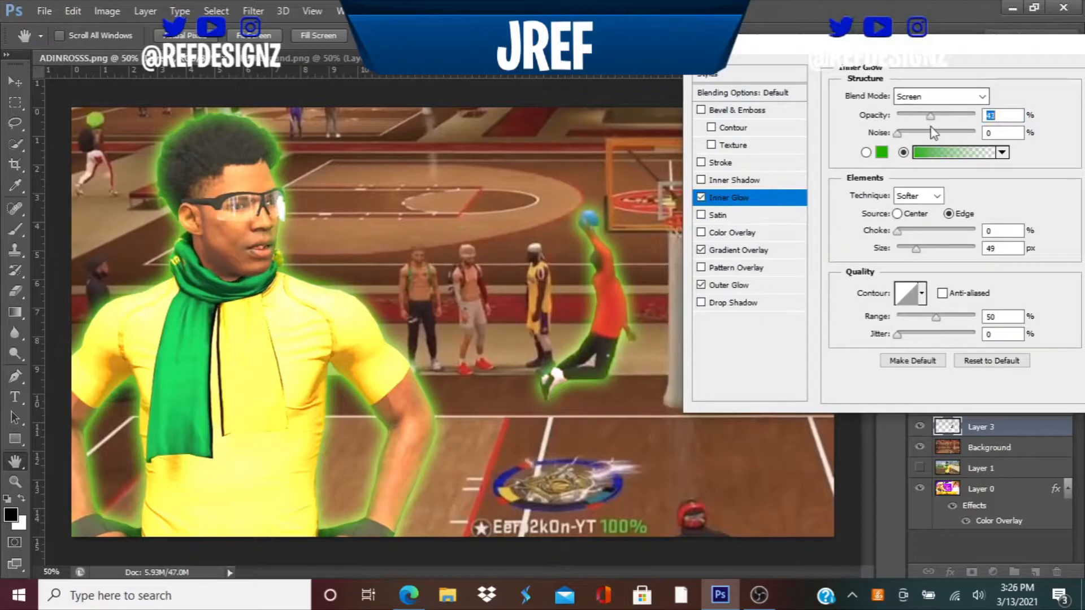
Step: Set the opacity of Layer 3's Gradient Overlay to 33% and apply the layer style
{"action": "left_click", "coordinate": [734, 249]}
{"action": "left_click_drag", "start_coordinate": [937, 116], "coordinate": [926, 121]}
{"action": "left_click_drag", "start_coordinate": [977, 47], "coordinate": [846, 57]}
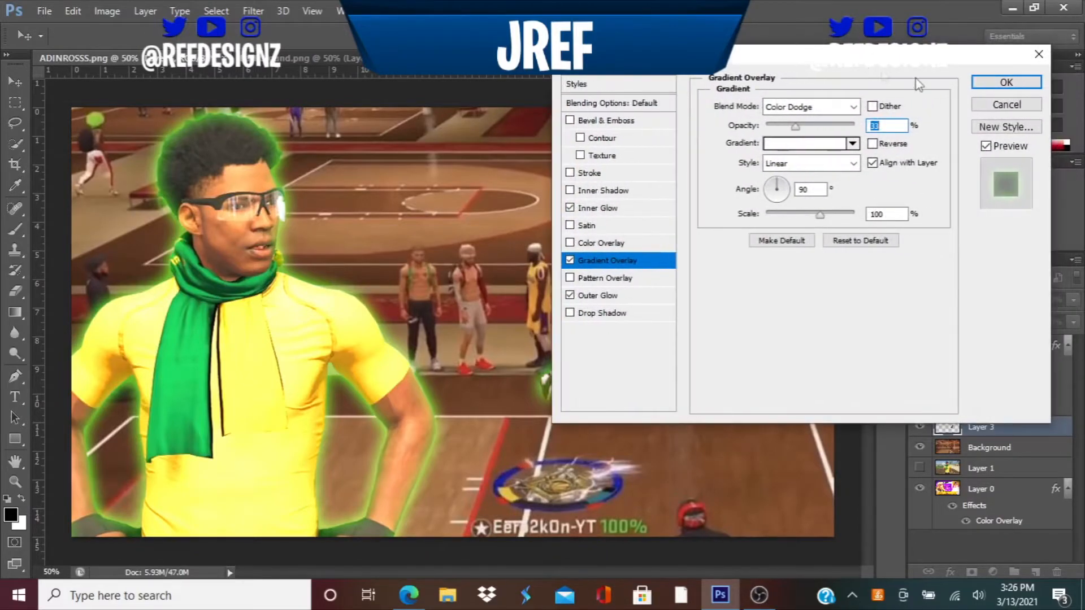
{"action": "left_click", "coordinate": [1012, 87]}
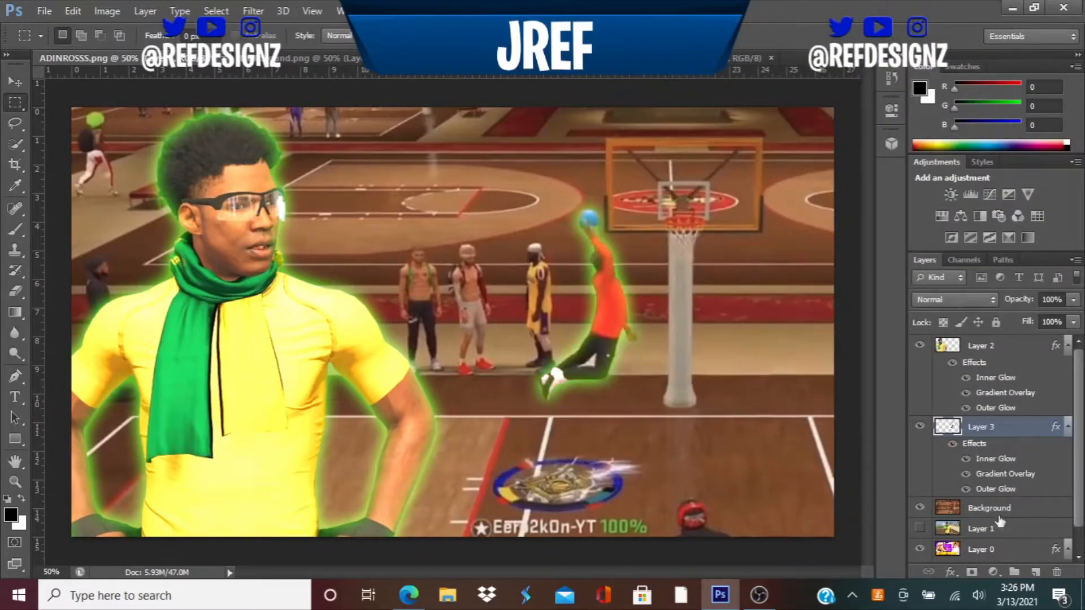
Step: Colorize the Background layer with a Hue/Saturation adjustment, using hue 133 and saturation 100
{"action": "left_click", "coordinate": [994, 514]}
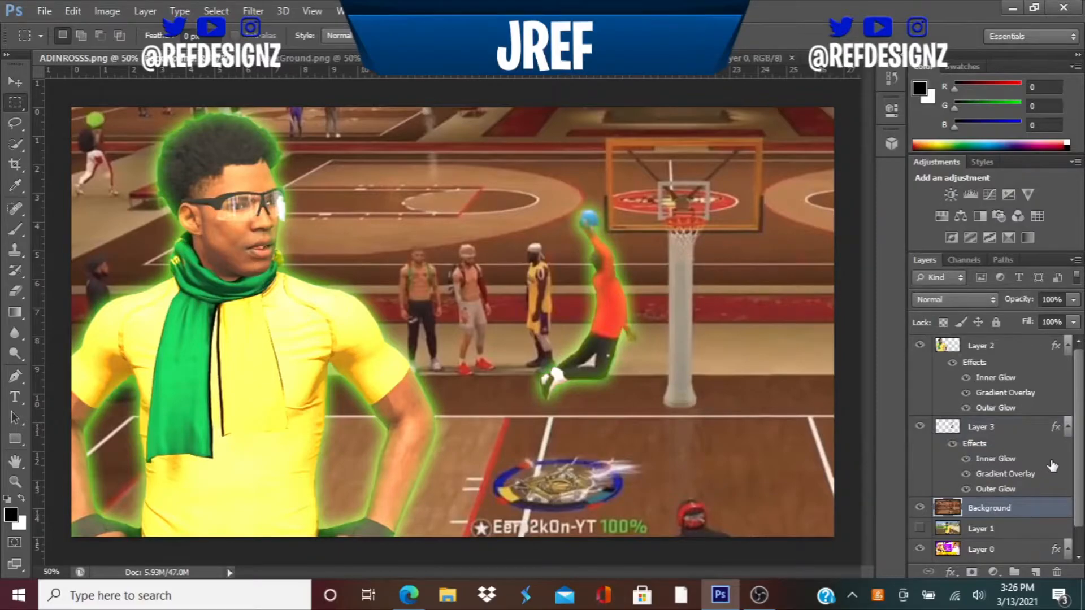
{"action": "left_click", "coordinate": [107, 11]}
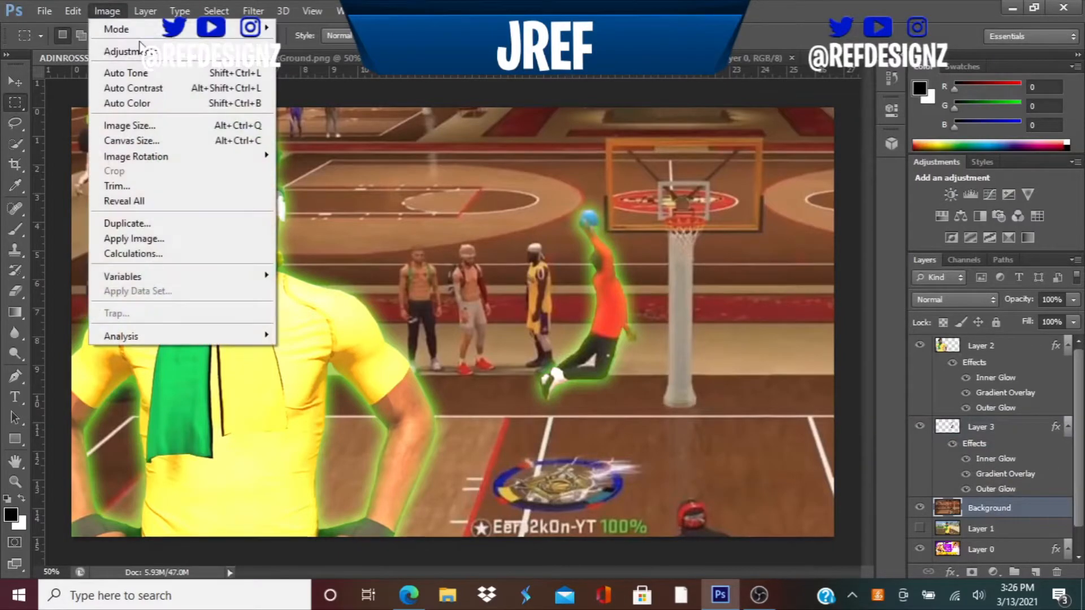
{"action": "mouse_move", "coordinate": [122, 51]}
{"action": "left_click", "coordinate": [318, 133]}
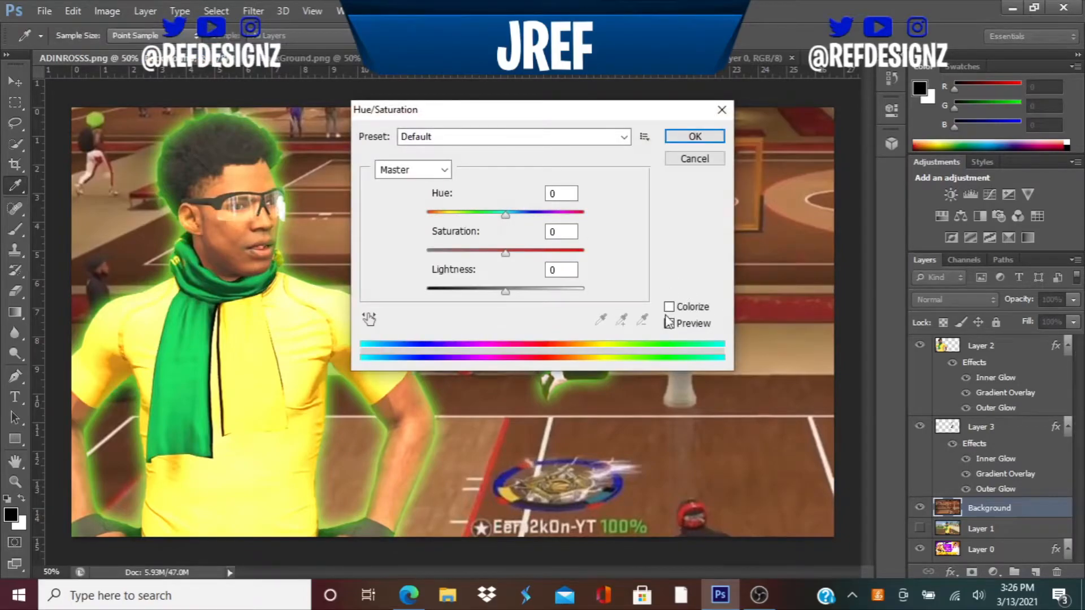
{"action": "left_click", "coordinate": [669, 307]}
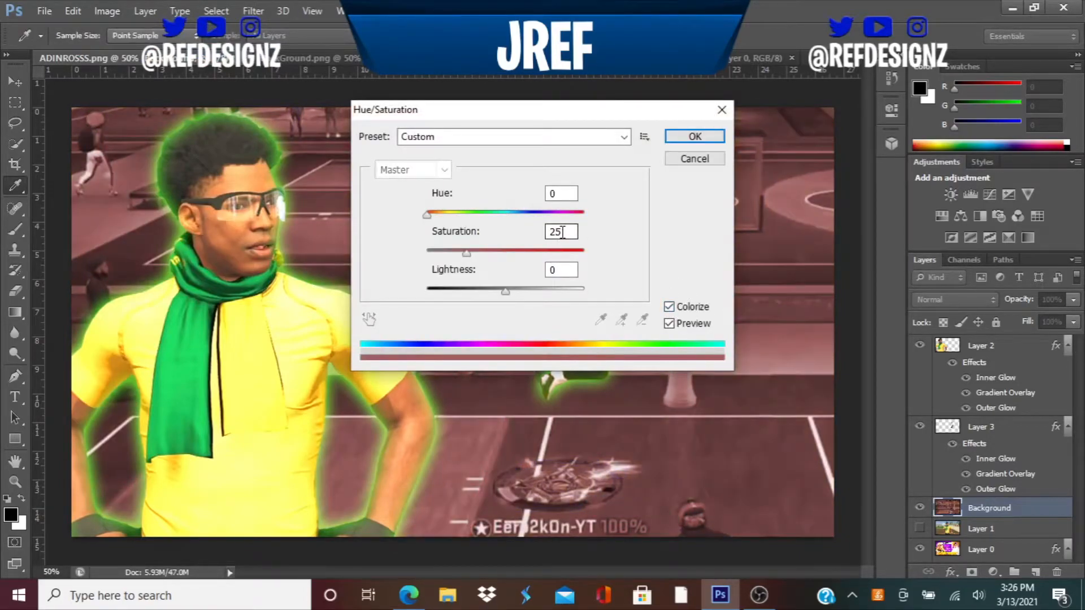
{"action": "left_click_drag", "start_coordinate": [427, 215], "coordinate": [468, 216]}
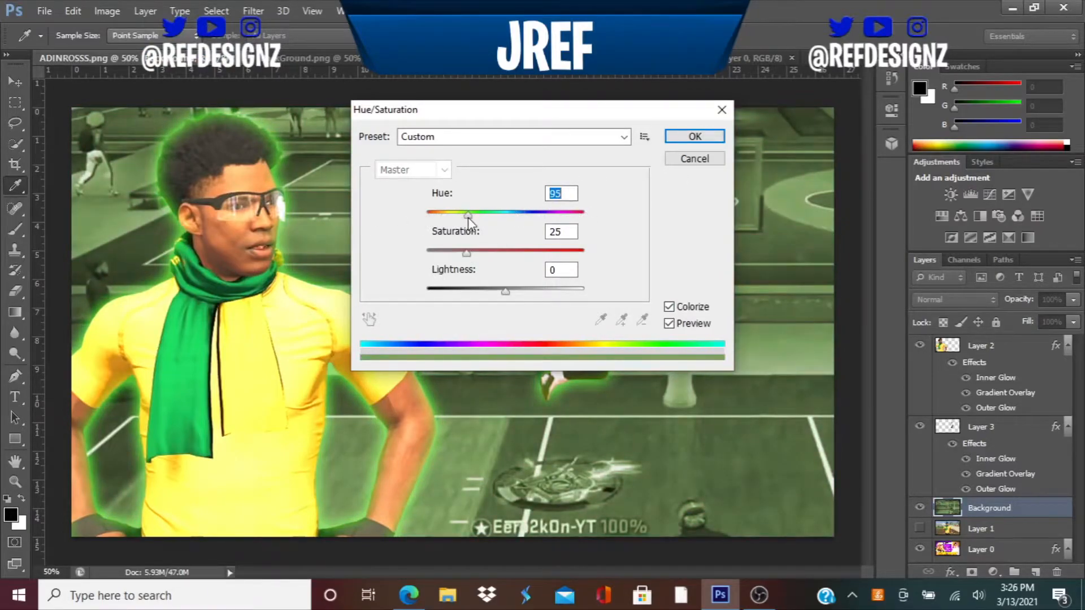
{"action": "left_click_drag", "start_coordinate": [473, 257], "coordinate": [729, 255]}
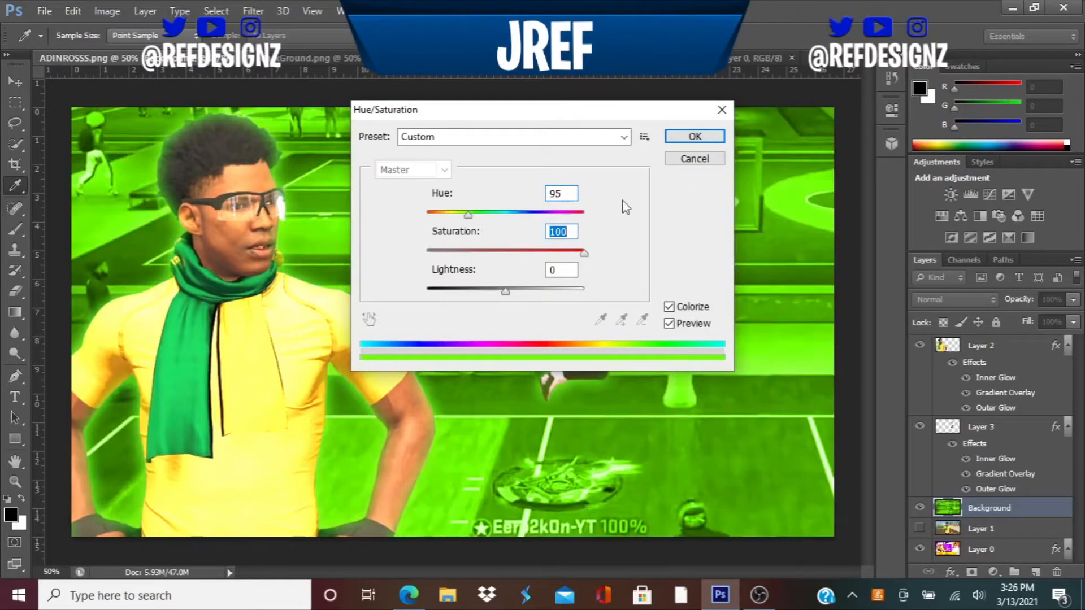
{"action": "mouse_move", "coordinate": [466, 214]}
{"action": "left_mouse_down"}
{"action": "mouse_move", "coordinate": [454, 218]}
{"action": "mouse_move", "coordinate": [484, 222]}
{"action": "left_mouse_up"}
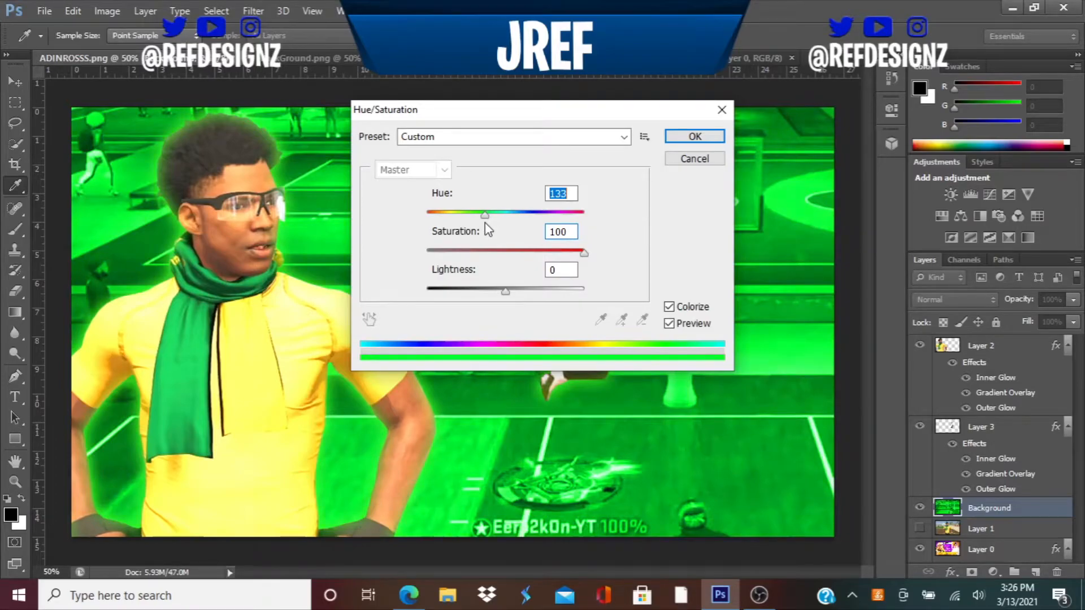
{"action": "left_click", "coordinate": [694, 136]}
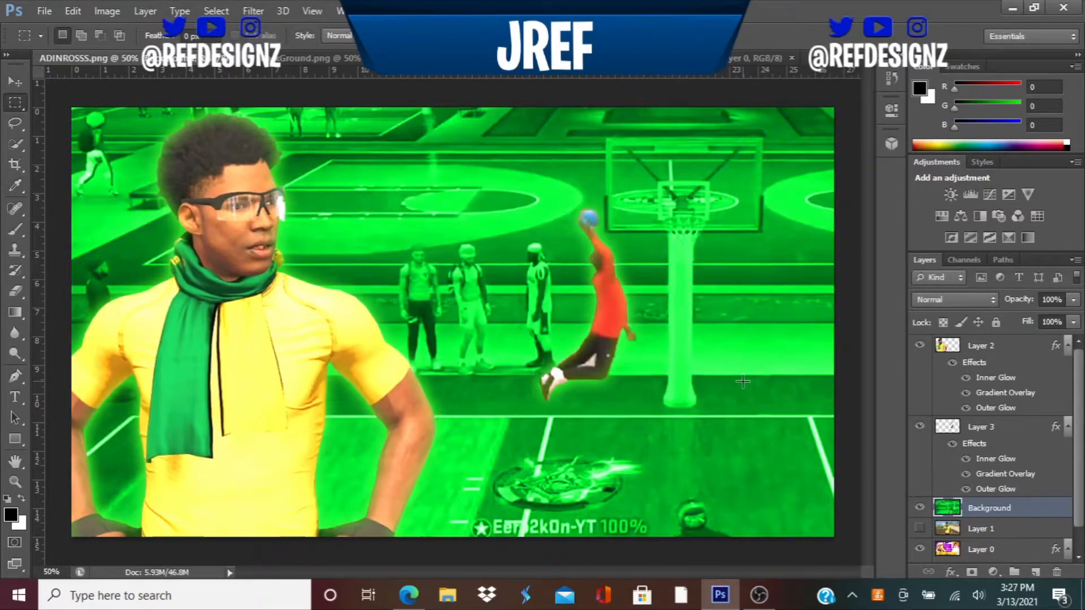
Step: Select Layer 2, view the NEEDED GFX document, return to ADINROSSS.png and open the Subscribers Dragon Pack file
{"action": "left_click", "coordinate": [980, 346]}
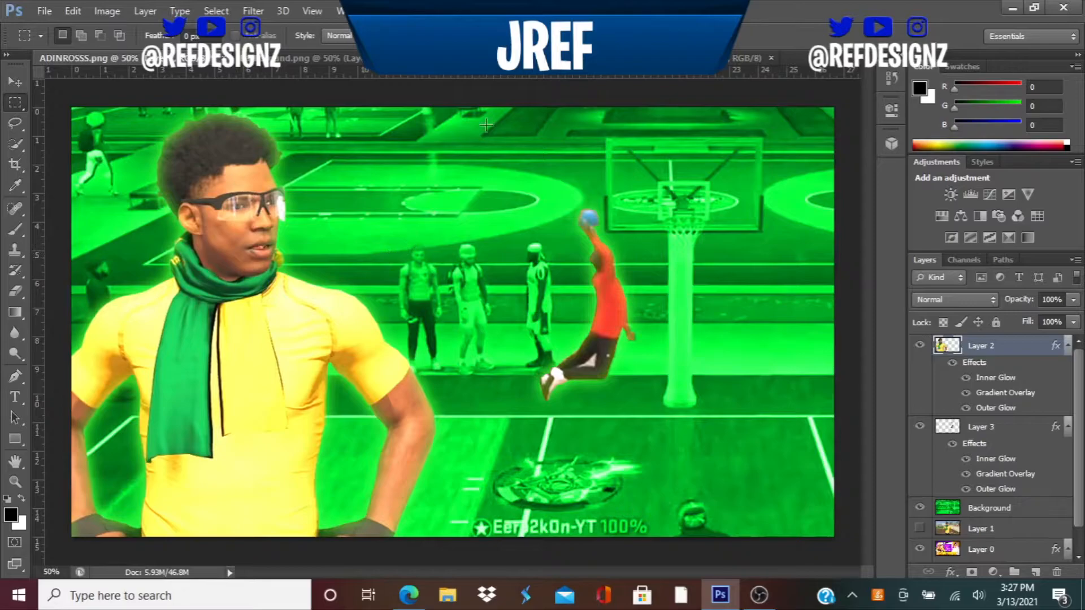
{"action": "left_click", "coordinate": [731, 59]}
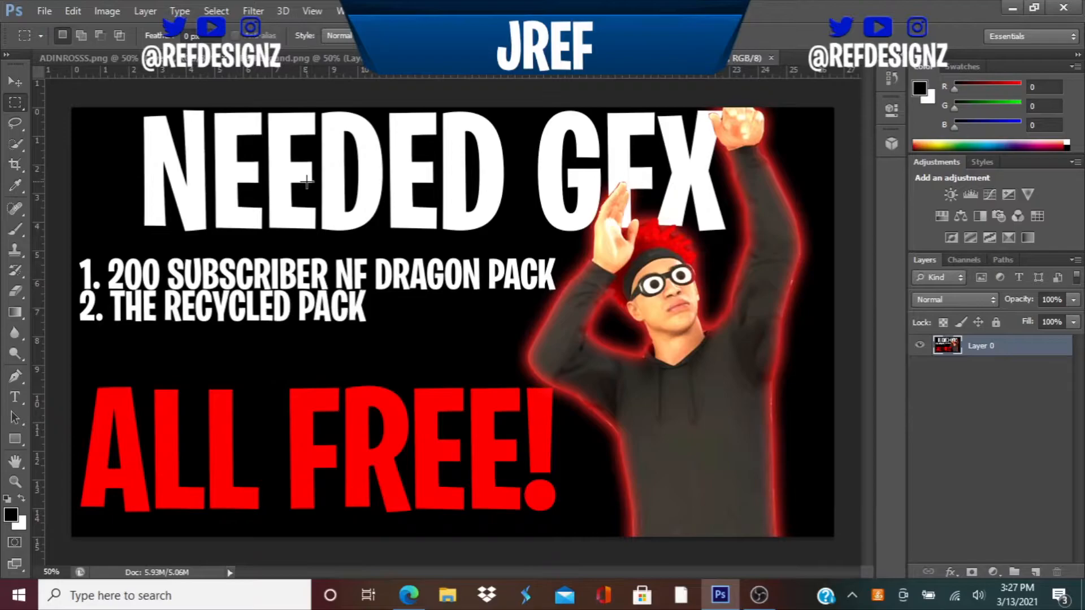
{"action": "left_click", "coordinate": [113, 55]}
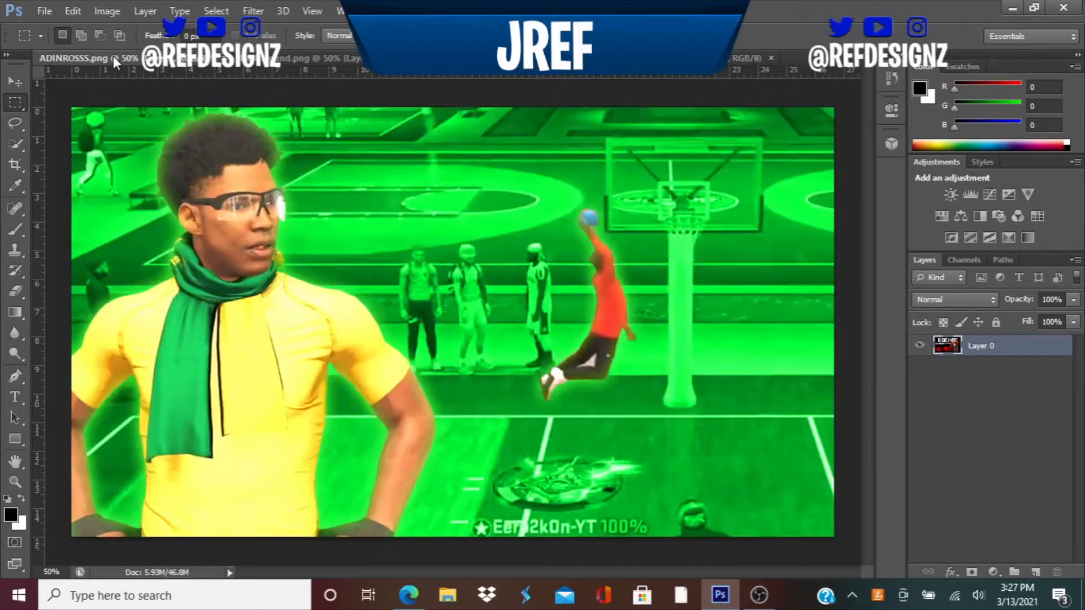
{"action": "left_click", "coordinate": [43, 9]}
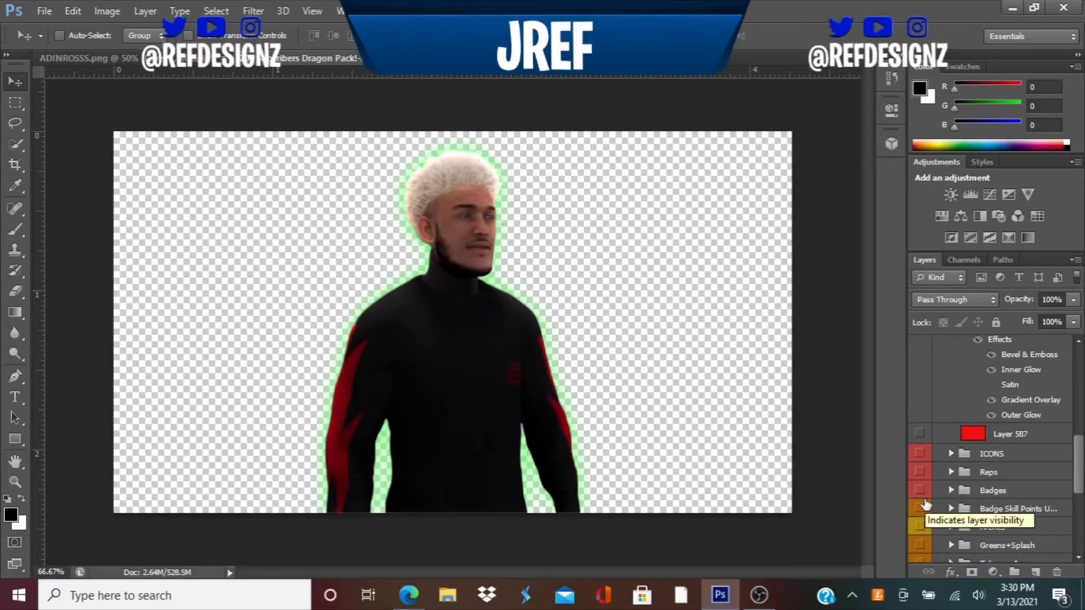
Step: Look through the Dragon Pack's layer groups, briefly showing and hiding the NBA 2K21 LOGO layer and the COLOR CORRECTION group
{"action": "scroll", "coordinate": [986, 446], "scroll_direction": "down", "scroll_amount": 5}
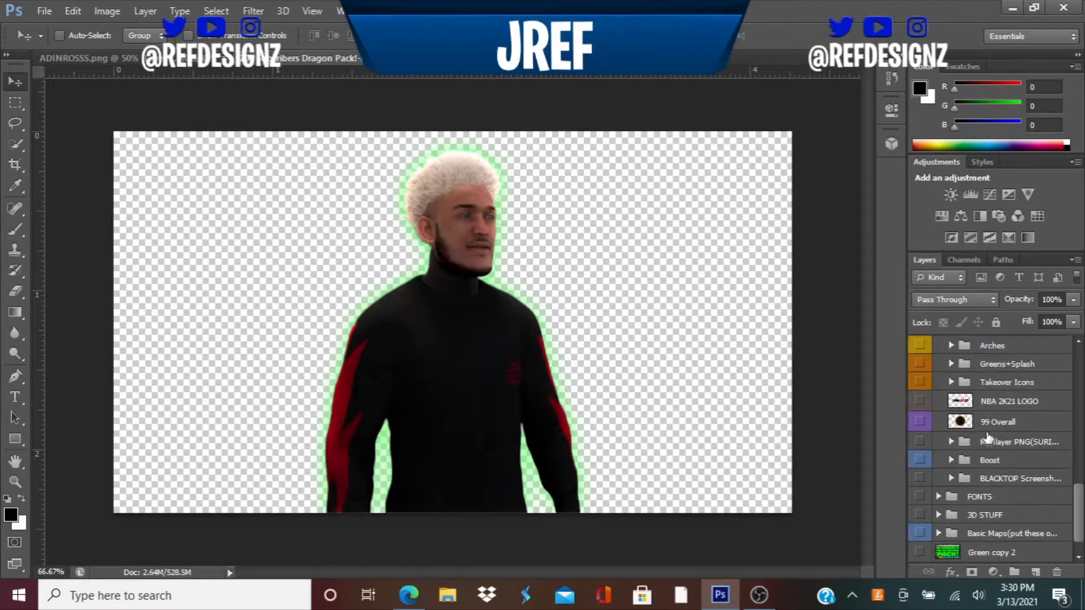
{"action": "scroll", "coordinate": [985, 438], "scroll_direction": "up", "scroll_amount": 2}
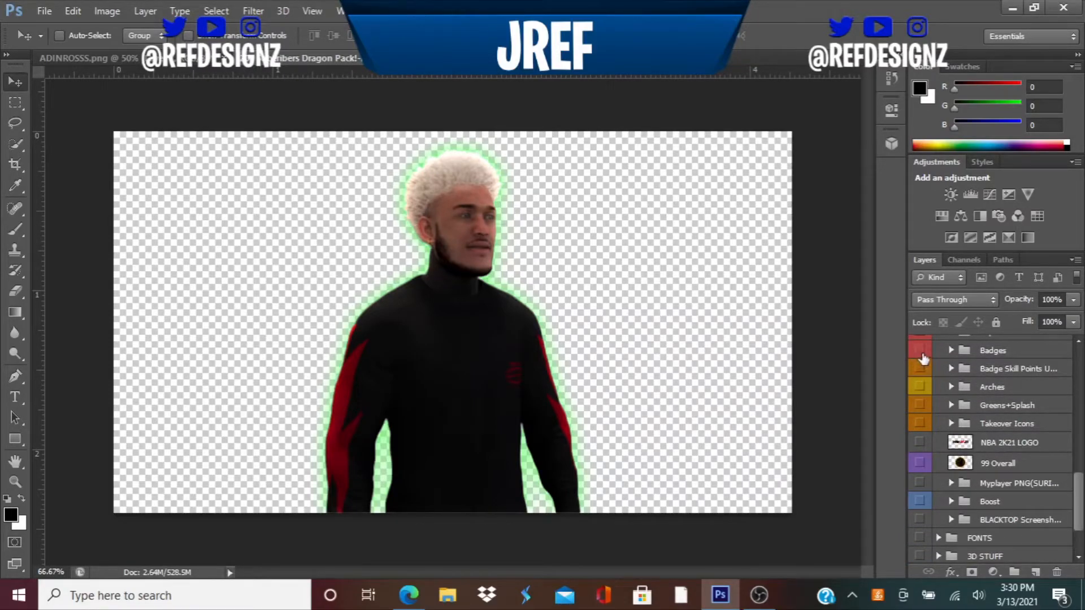
{"action": "scroll", "coordinate": [924, 357], "scroll_direction": "up", "scroll_amount": 10}
{"action": "scroll", "coordinate": [977, 439], "scroll_direction": "down", "scroll_amount": 3}
{"action": "scroll", "coordinate": [976, 439], "scroll_direction": "down", "scroll_amount": 2}
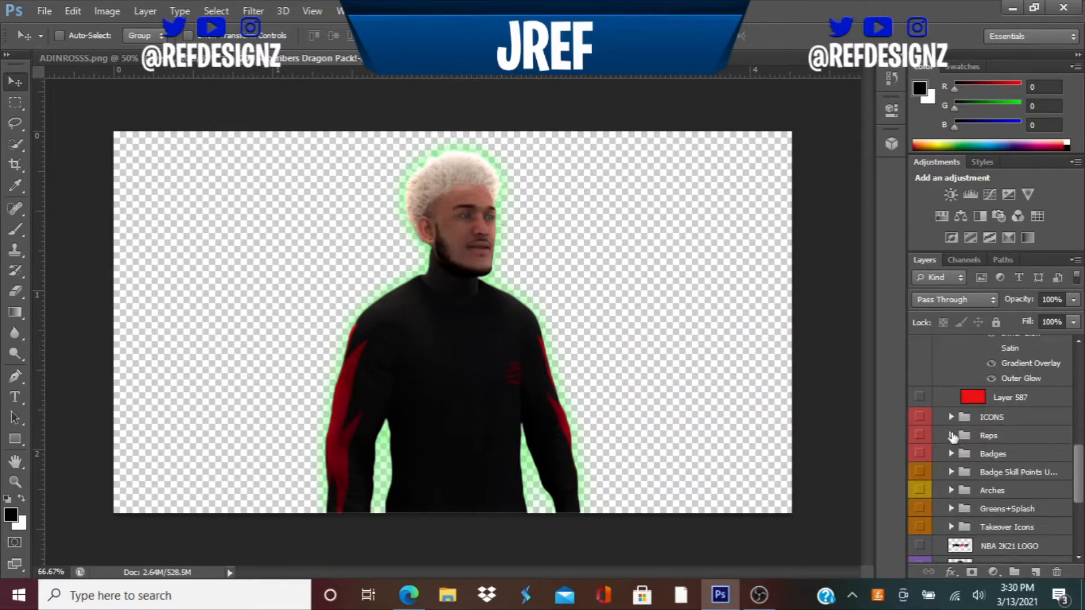
{"action": "scroll", "coordinate": [953, 438], "scroll_direction": "down", "scroll_amount": 3}
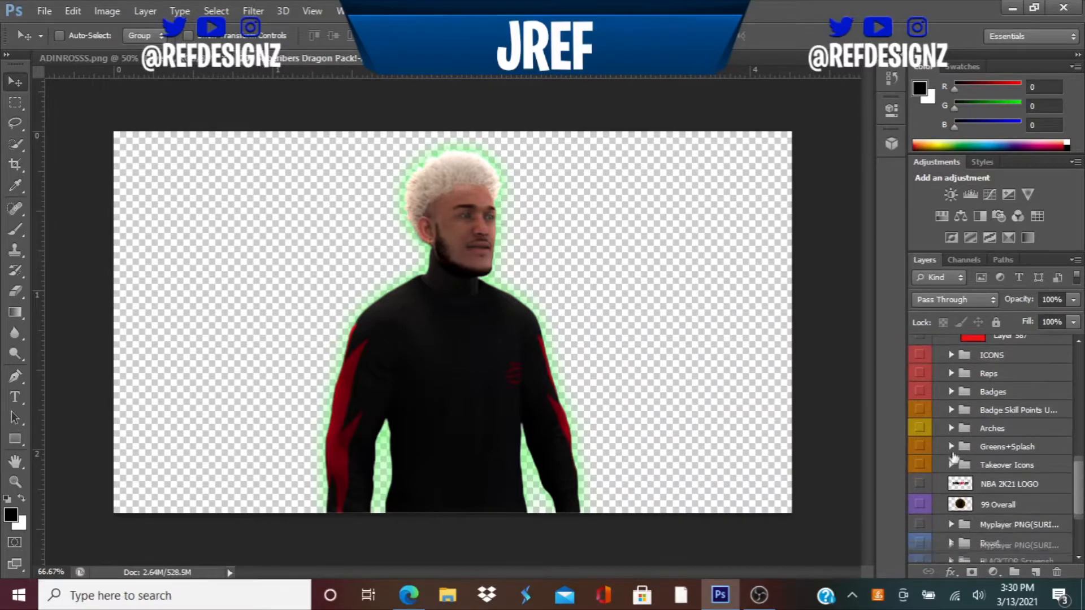
{"action": "left_click", "coordinate": [920, 485]}
{"action": "left_click", "coordinate": [921, 484]}
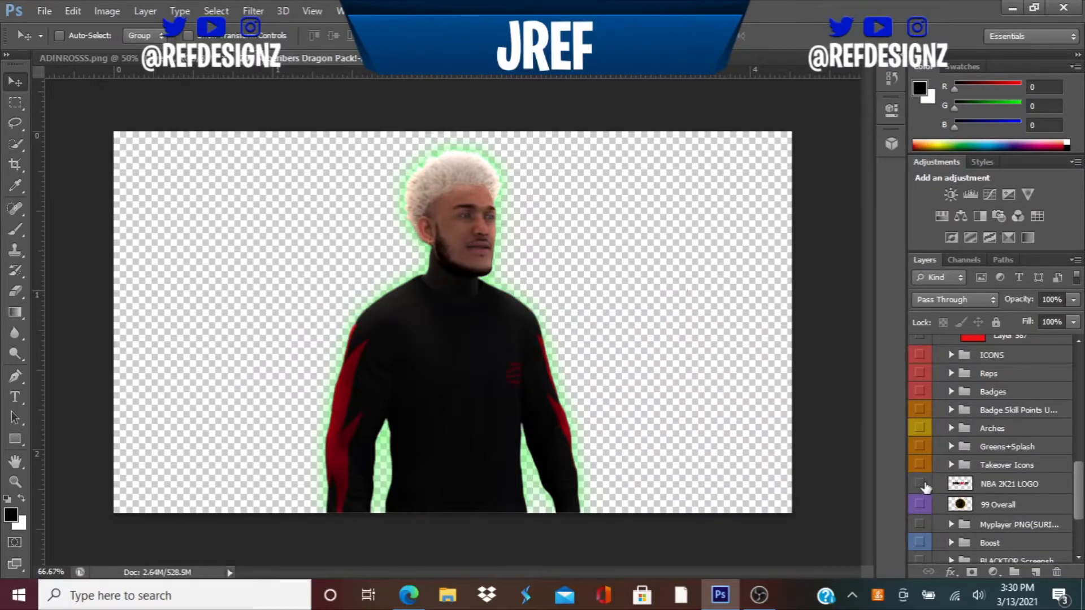
{"action": "scroll", "coordinate": [924, 487], "scroll_direction": "down", "scroll_amount": 2}
{"action": "scroll", "coordinate": [927, 475], "scroll_direction": "up", "scroll_amount": 10}
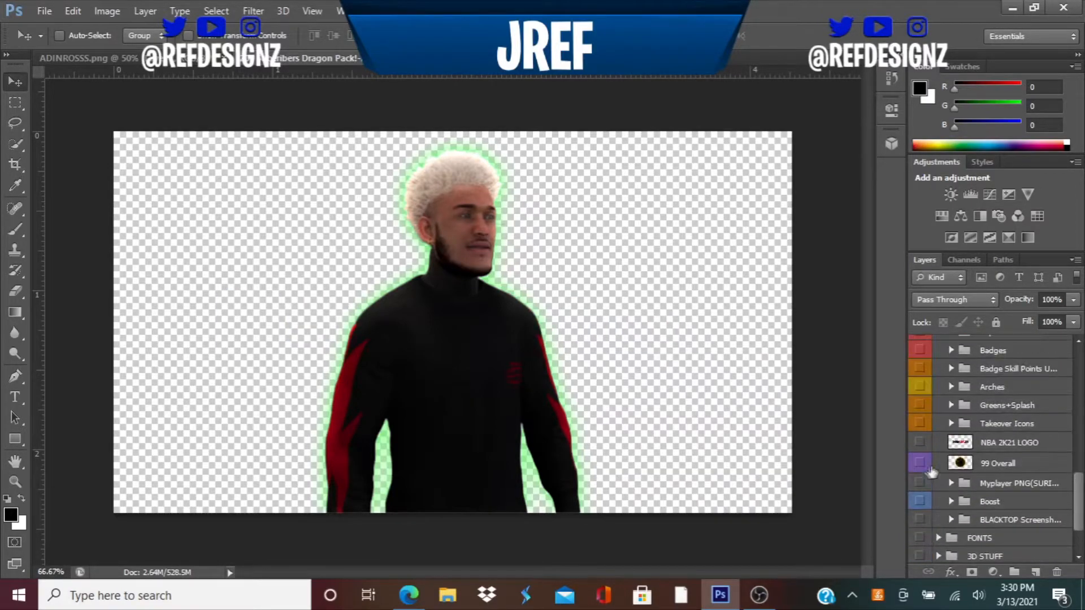
{"action": "scroll", "coordinate": [927, 455], "scroll_direction": "up", "scroll_amount": 2}
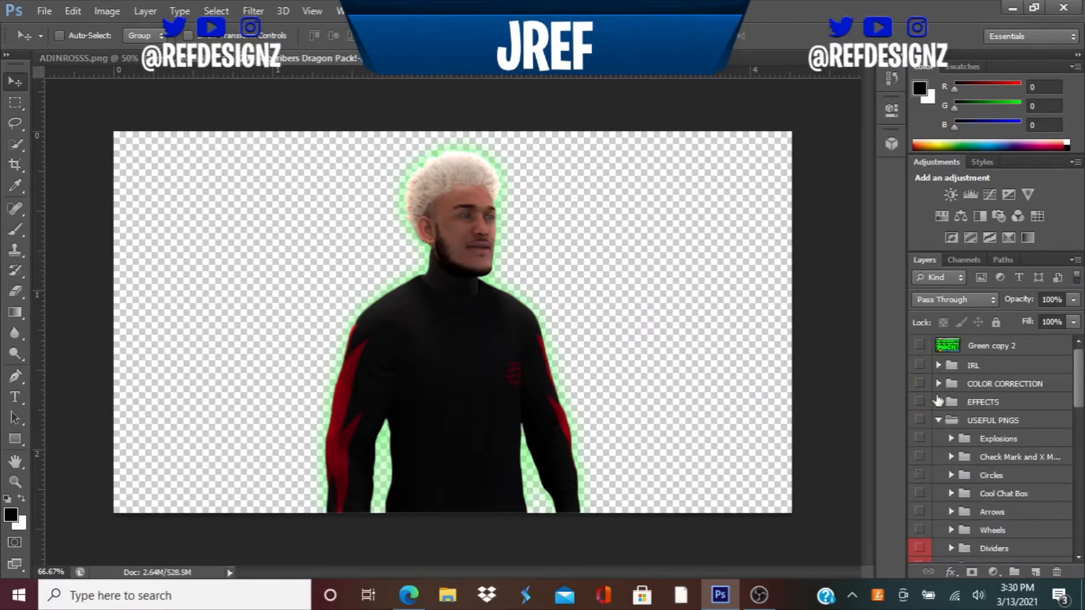
{"action": "left_click", "coordinate": [918, 384]}
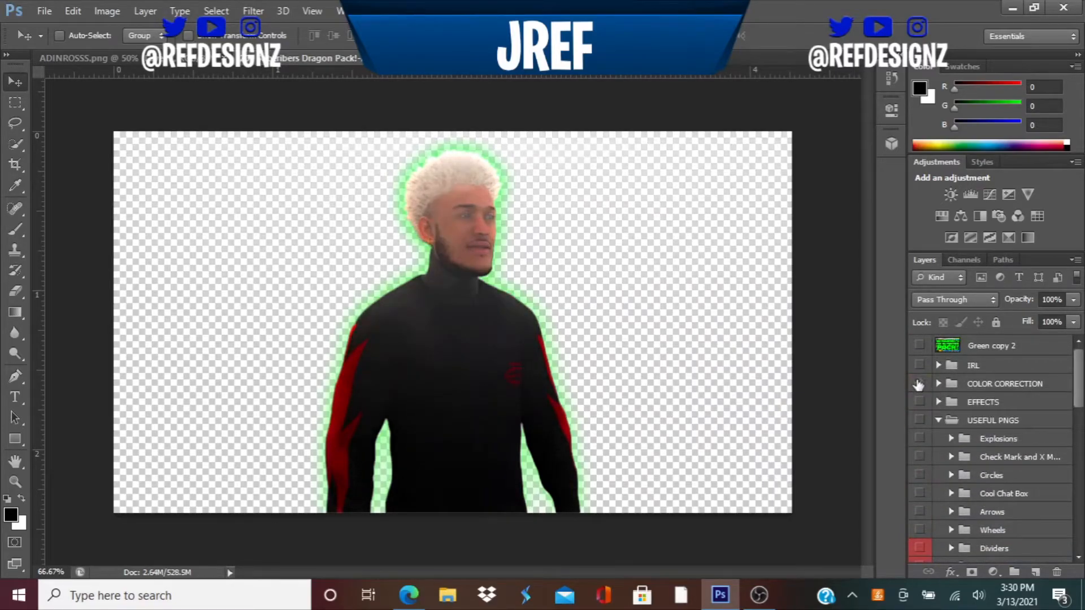
{"action": "left_click", "coordinate": [918, 384]}
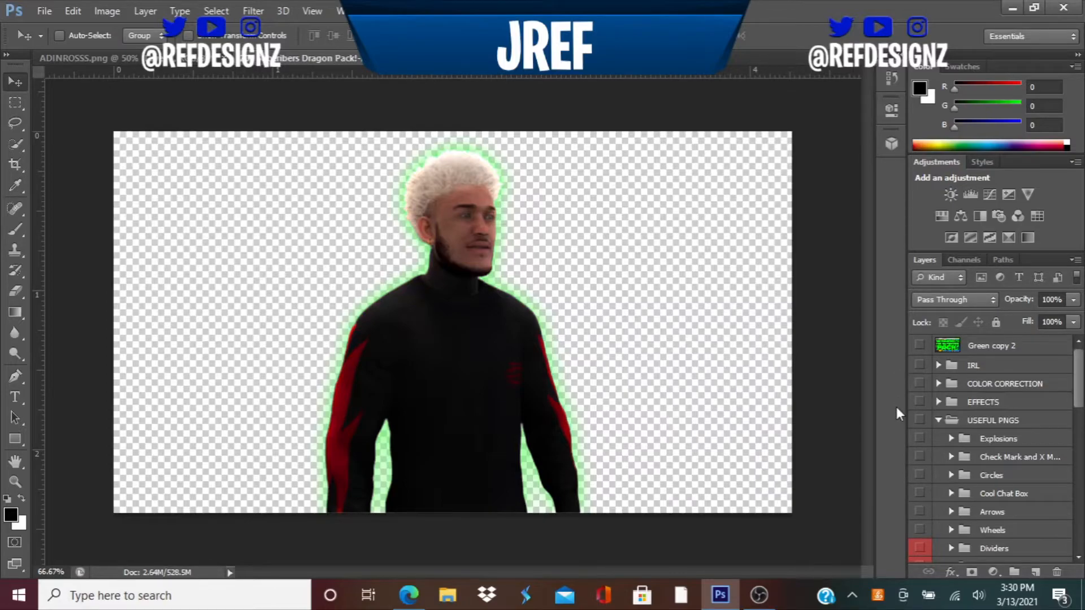
Step: View The Recycled Pack's folders in Google Drive in the browser, checking back on the ADINROSSS.png thumbnail in Photoshop in between
{"action": "left_click", "coordinate": [408, 595]}
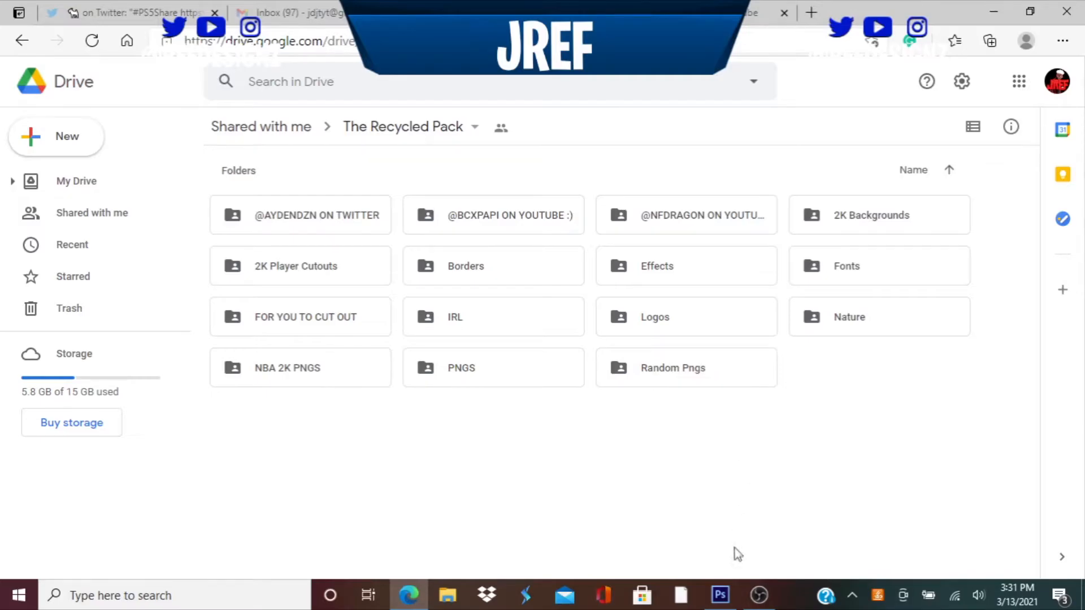
{"action": "left_click", "coordinate": [720, 594]}
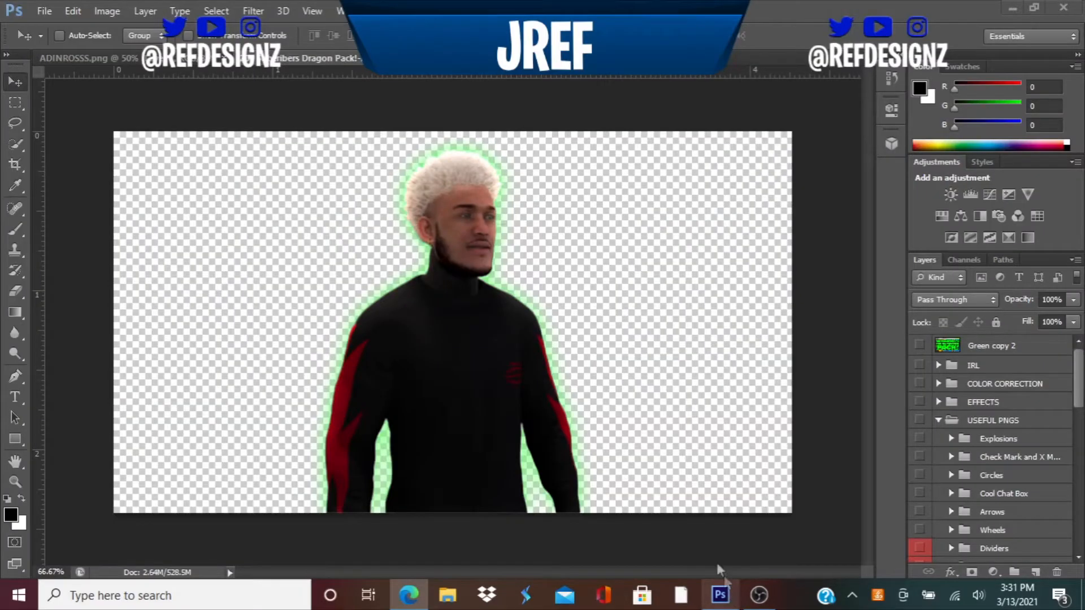
{"action": "left_click", "coordinate": [134, 60]}
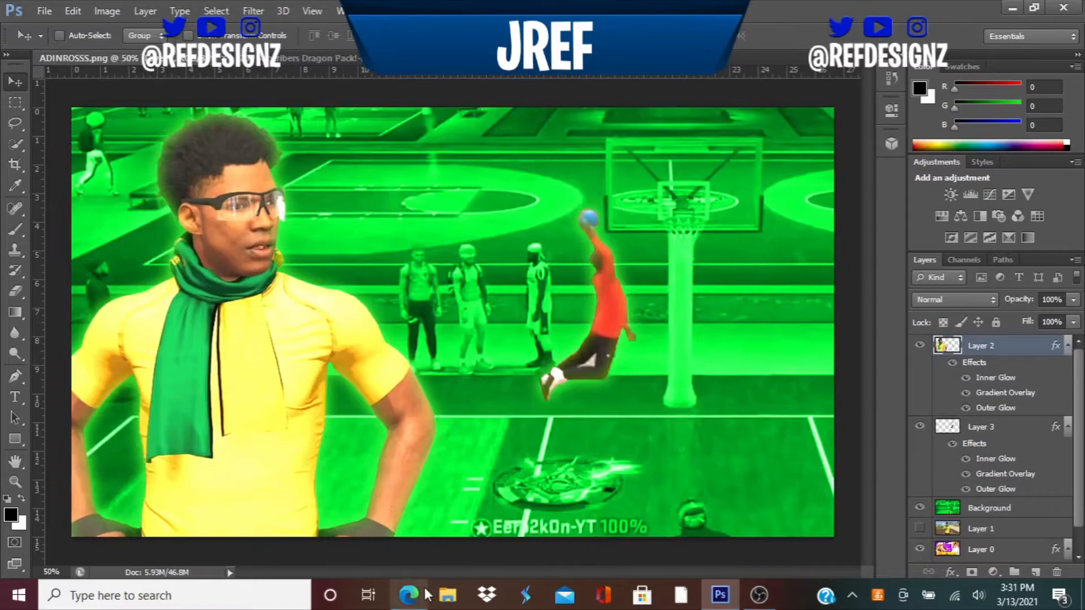
{"action": "left_click", "coordinate": [425, 595]}
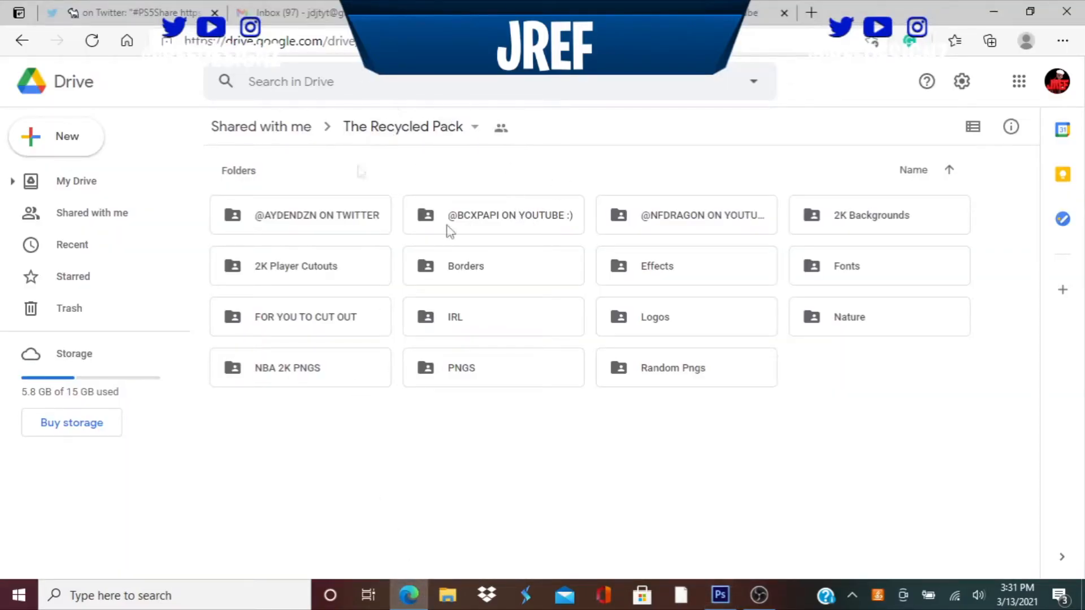
Step: Switch to Photoshop and open the black halftone dots texture image from the Downloads folder
{"action": "left_click", "coordinate": [719, 594]}
{"action": "left_click", "coordinate": [46, 14]}
{"action": "left_click", "coordinate": [64, 43]}
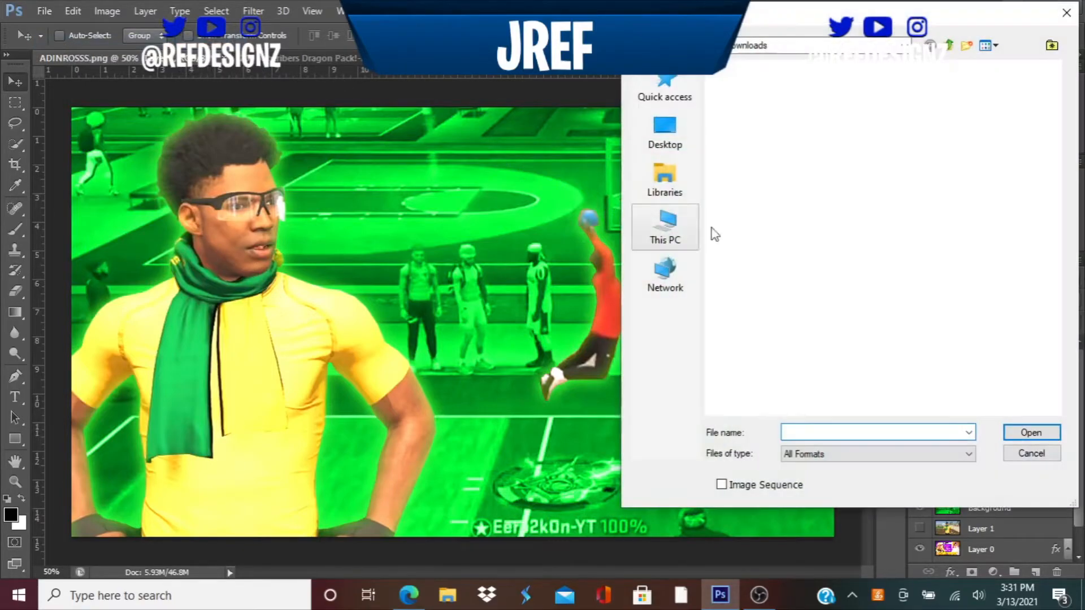
{"action": "scroll", "coordinate": [806, 245], "scroll_direction": "down", "scroll_amount": 6}
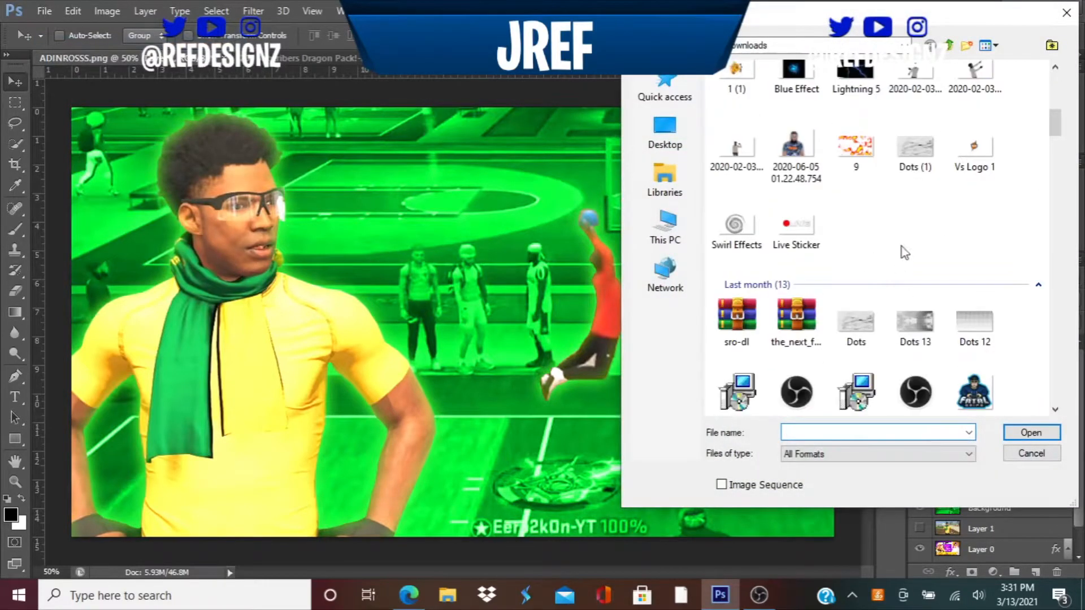
{"action": "double_click", "coordinate": [914, 263]}
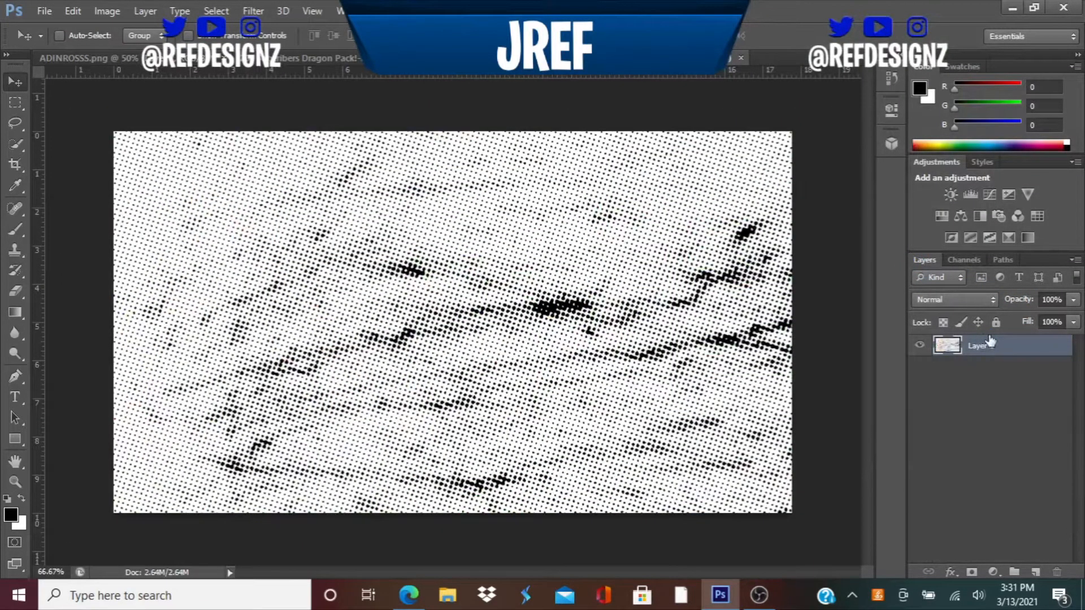
Step: Duplicate the halftone dots layer into the ADINROSSS.png document and bring that document to the front
{"action": "right_click", "coordinate": [955, 345]}
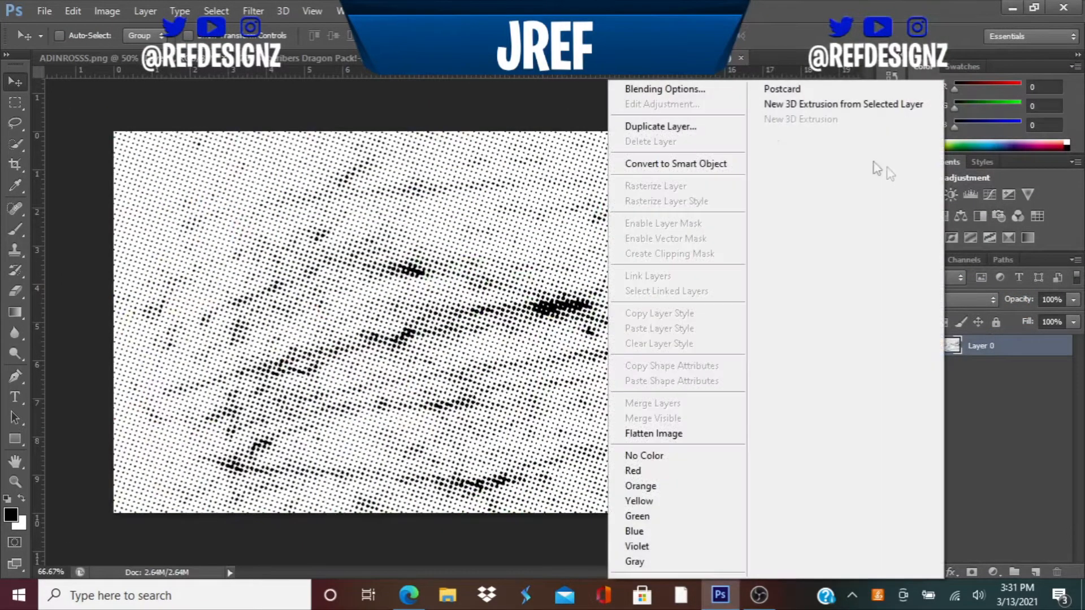
{"action": "left_click", "coordinate": [733, 134]}
{"action": "left_click", "coordinate": [551, 238]}
{"action": "left_click", "coordinate": [551, 249]}
{"action": "left_click", "coordinate": [667, 176]}
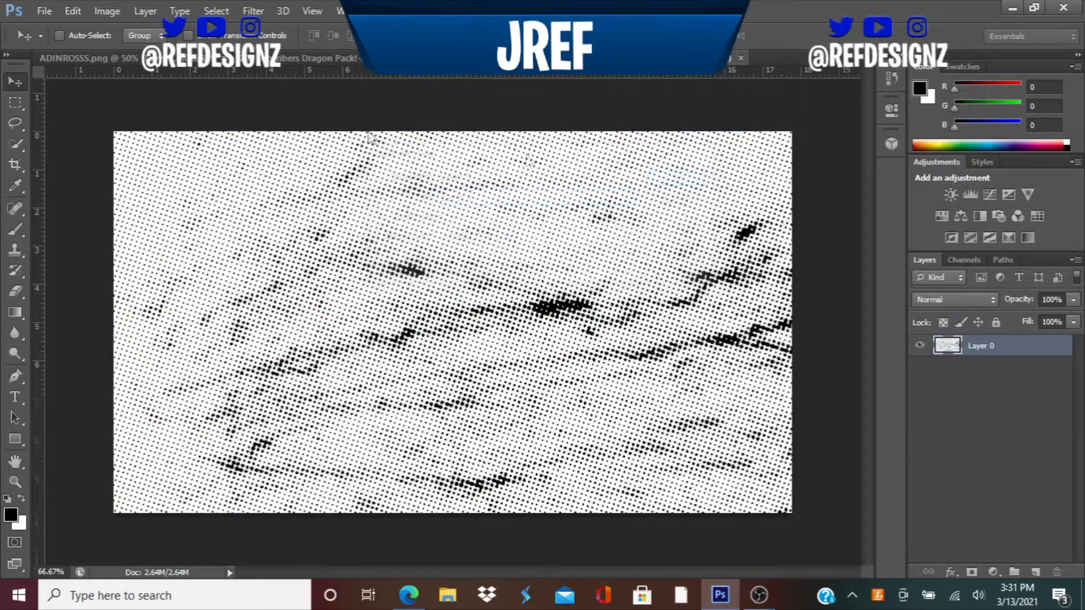
{"action": "left_click", "coordinate": [164, 61]}
Step: Place the halftone dots layer directly above the Background layer and shift it toward the middle of the canvas
{"action": "left_click_drag", "start_coordinate": [999, 358], "coordinate": [996, 520]}
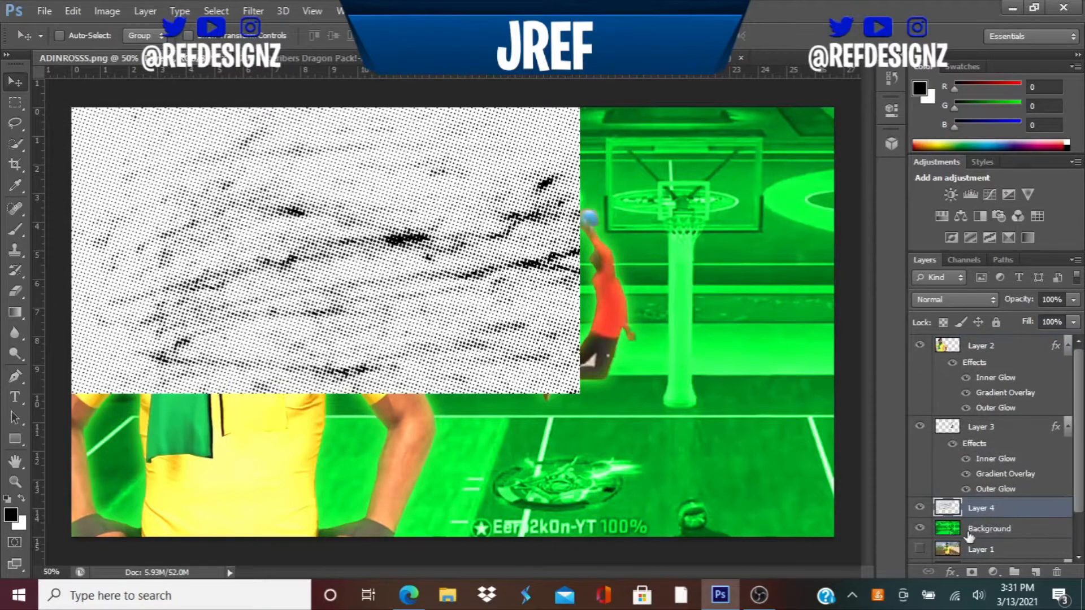
{"action": "left_click_drag", "start_coordinate": [543, 290], "coordinate": [649, 354]}
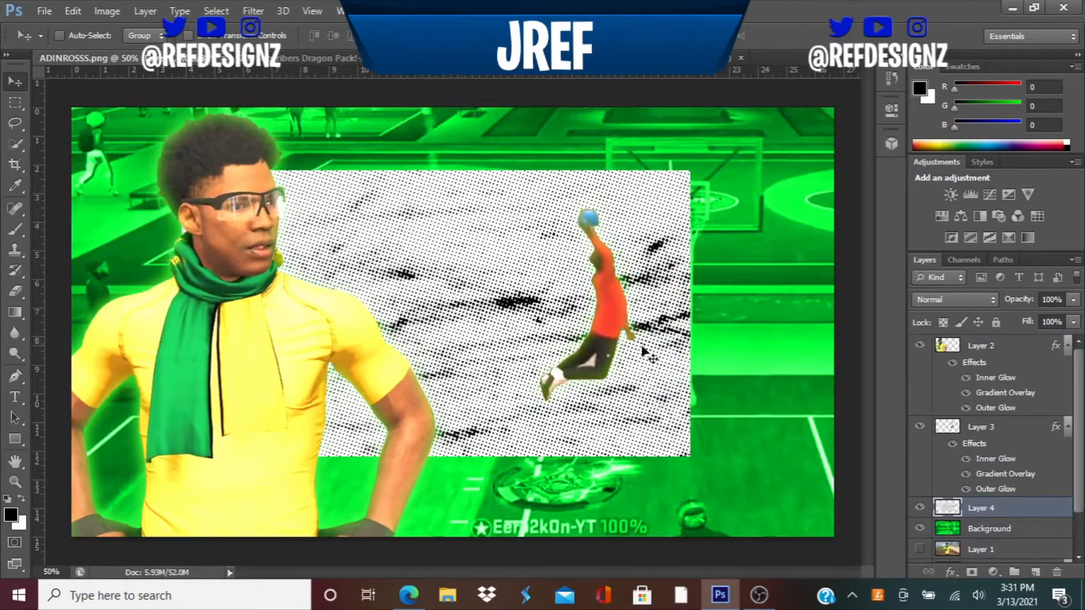
{"action": "key", "text": "ctrl+minus"}
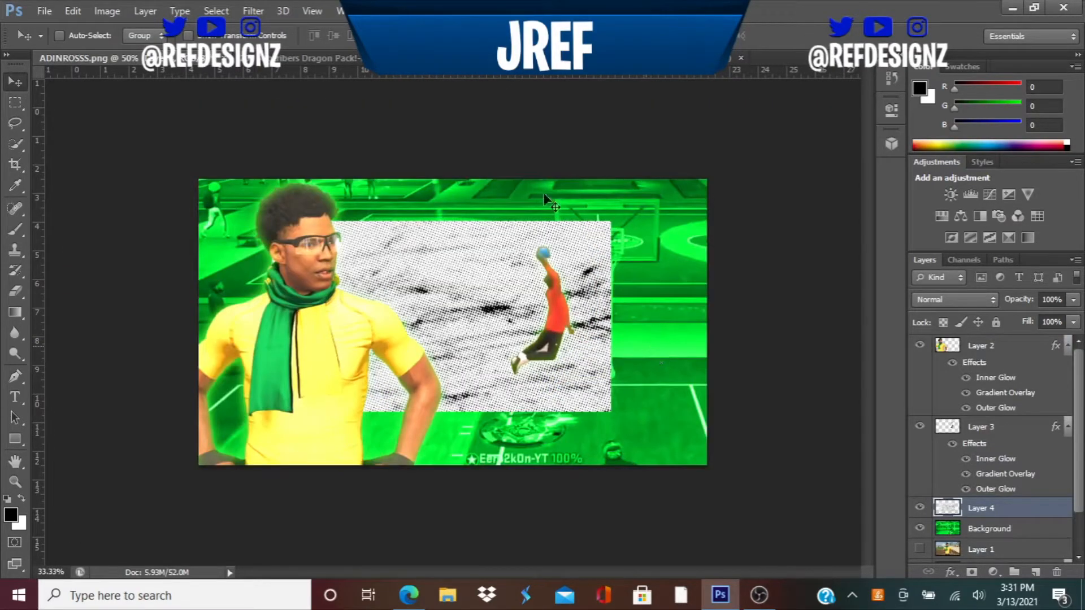
Step: Scale the halftone dots layer to about 156.67% and position it so it covers the whole canvas
{"action": "key", "text": "ctrl+t"}
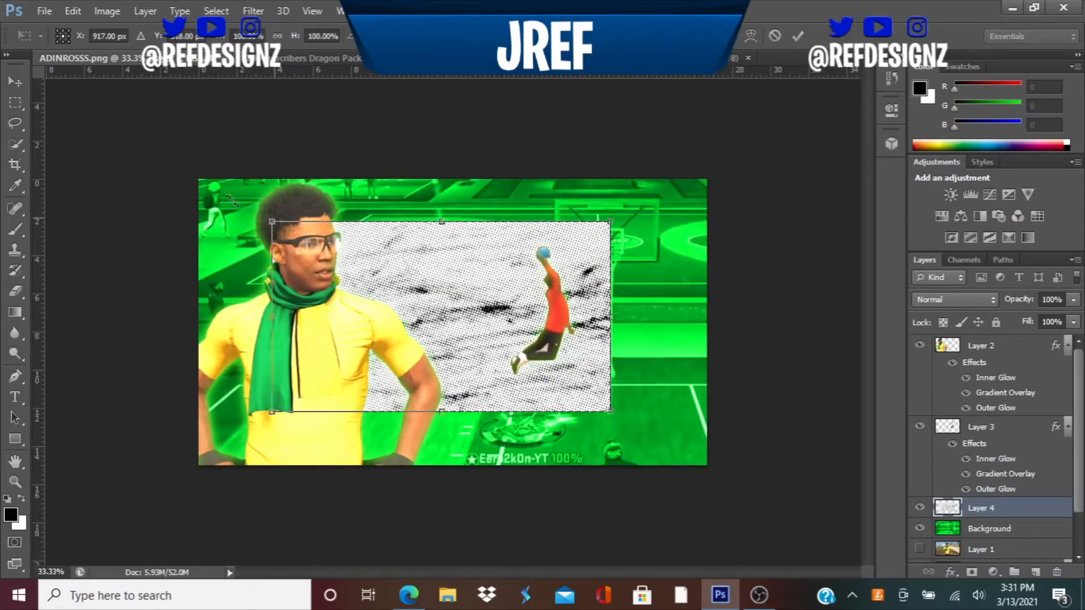
{"action": "left_click_drag", "start_coordinate": [209, 187], "coordinate": [176, 158]}
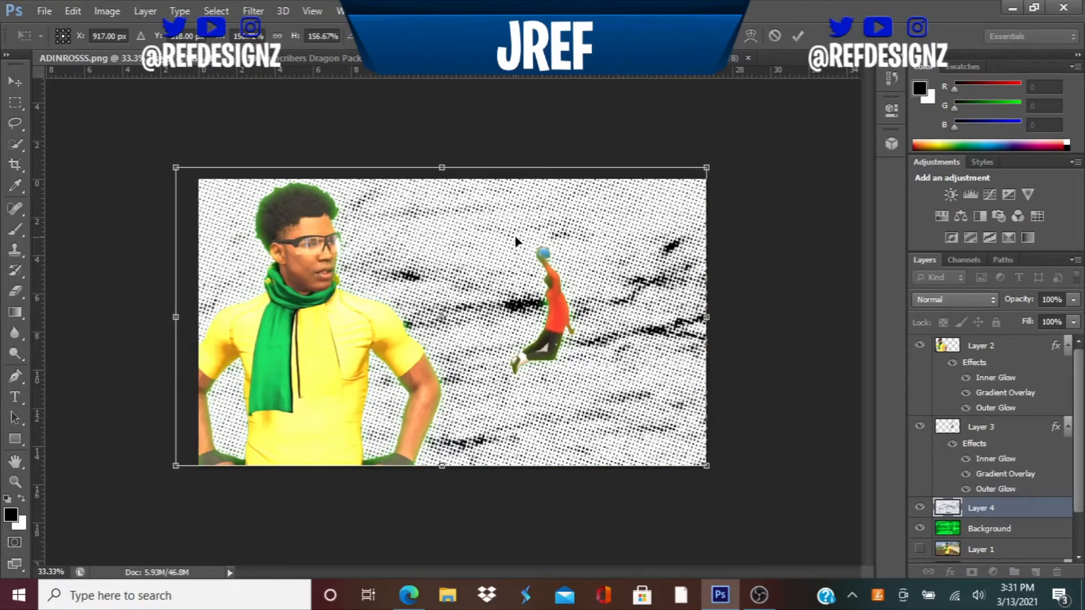
{"action": "left_click_drag", "start_coordinate": [515, 237], "coordinate": [517, 239]}
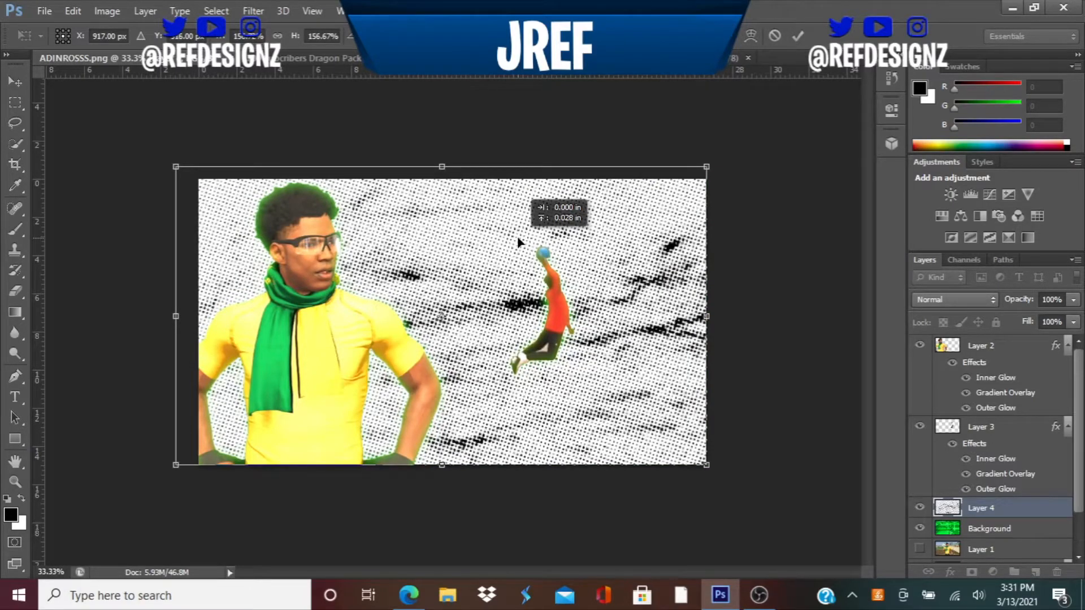
{"action": "left_click_drag", "start_coordinate": [519, 242], "coordinate": [526, 241]}
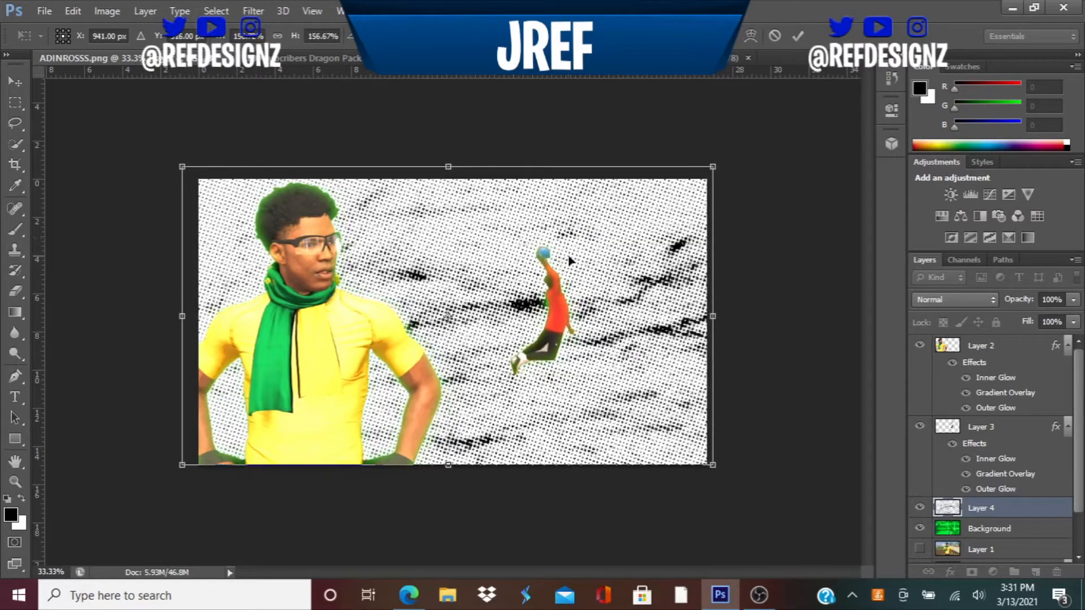
{"action": "key", "text": "Return"}
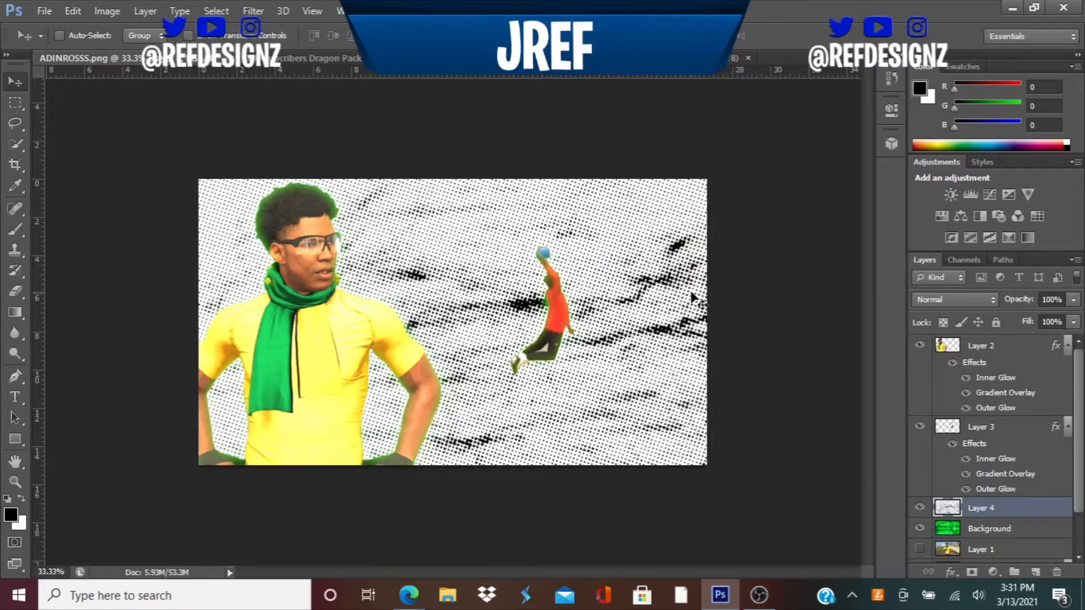
Step: Colorize the halftone dots layer green using Hue/Saturation with hue 105 and saturation 100
{"action": "key", "text": "ctrl+plus"}
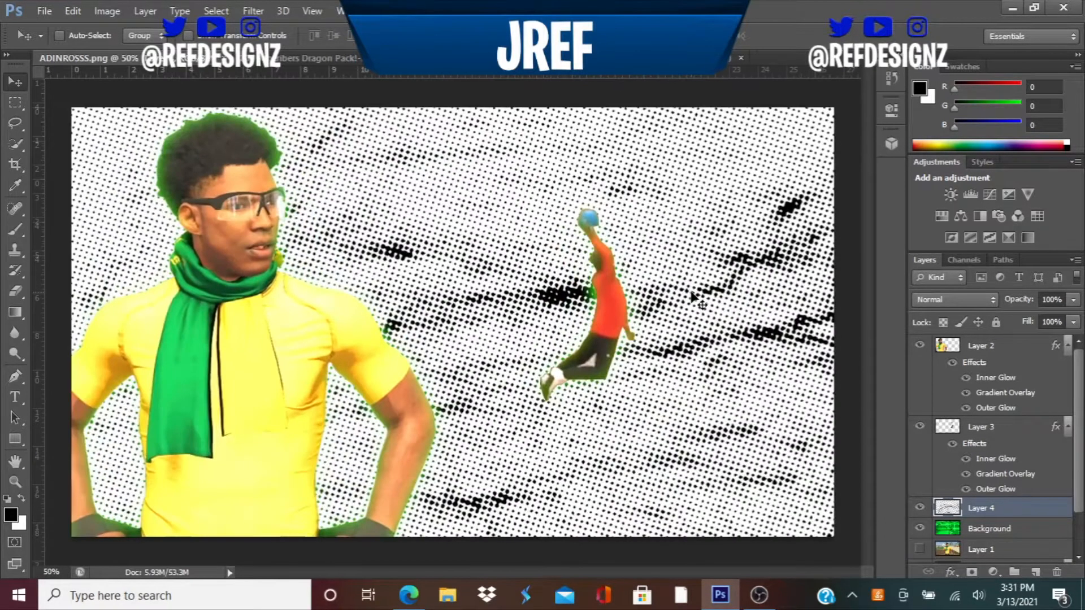
{"action": "left_click", "coordinate": [107, 11]}
{"action": "mouse_move", "coordinate": [115, 52]}
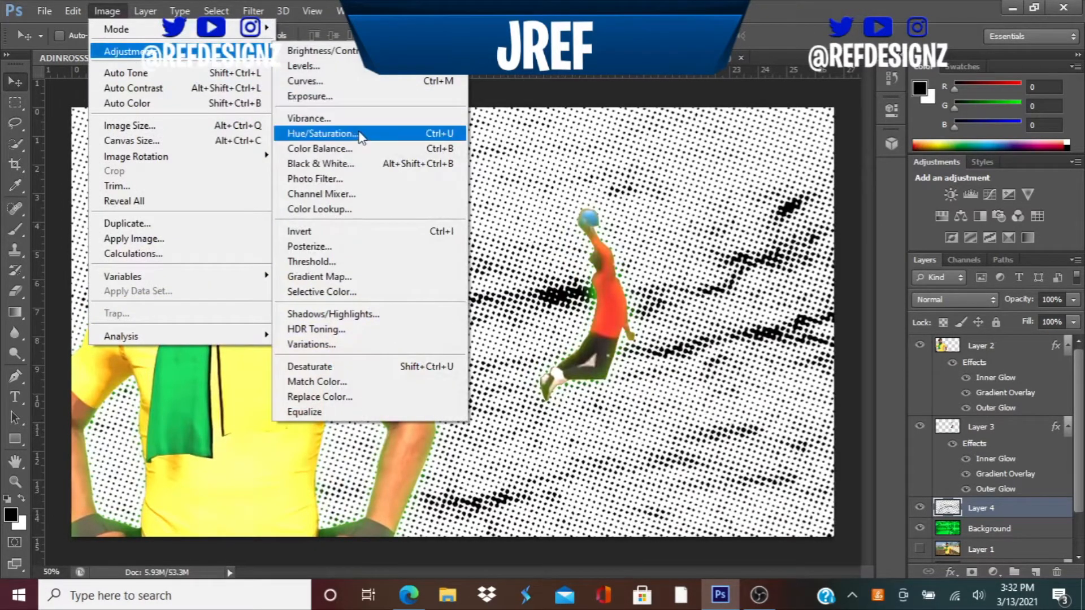
{"action": "left_click", "coordinate": [322, 133]}
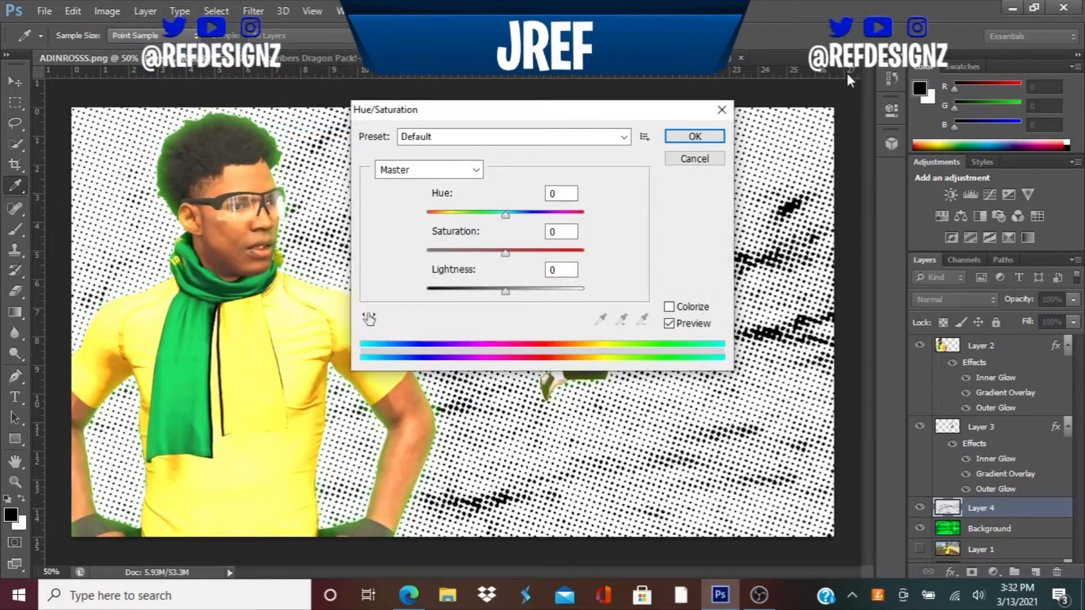
{"action": "left_click", "coordinate": [670, 307]}
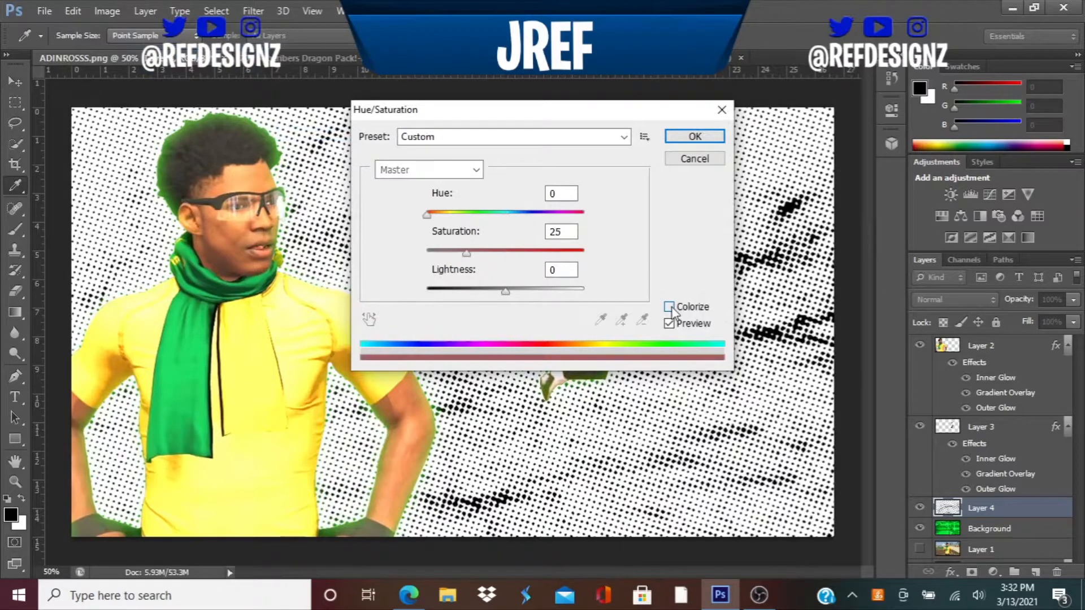
{"action": "left_click", "coordinate": [474, 214]}
{"action": "left_click_drag", "start_coordinate": [477, 252], "coordinate": [585, 253]}
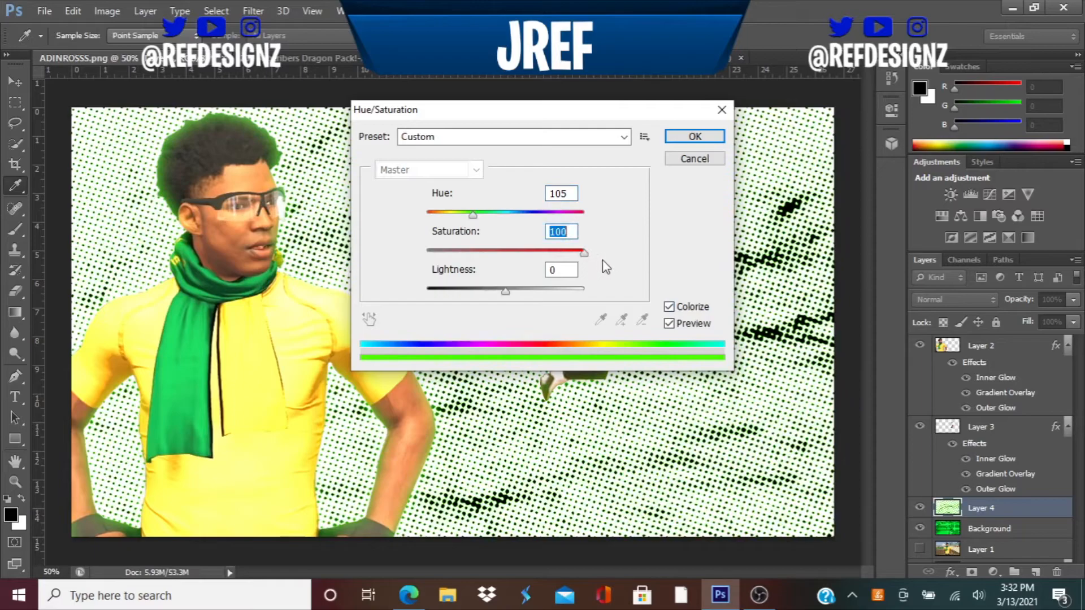
{"action": "left_click", "coordinate": [695, 136]}
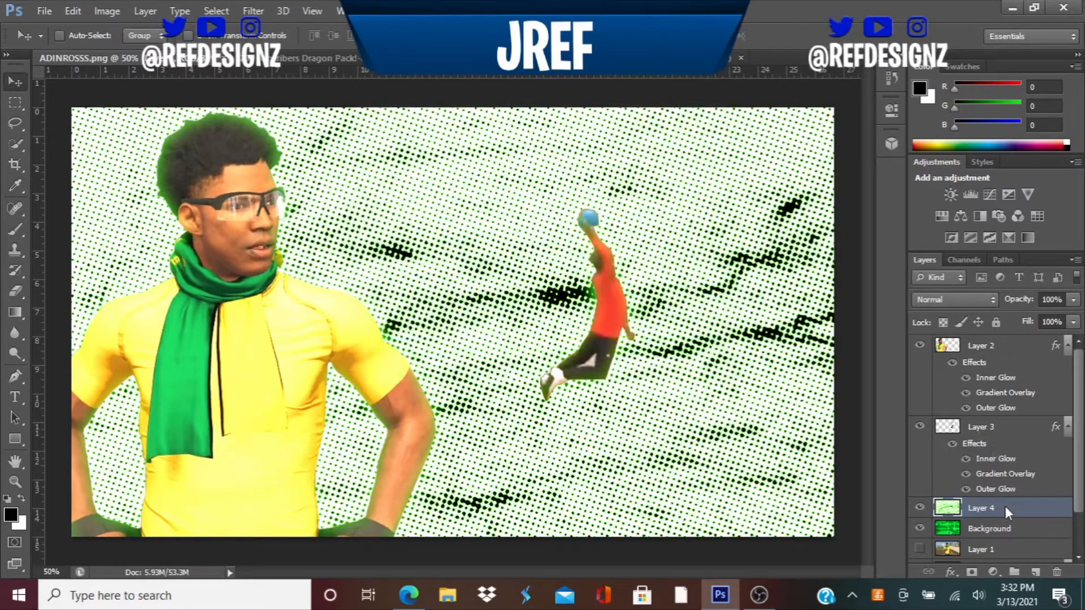
Step: Lower the halftone dots layer's fill opacity to 22% in its blending options
{"action": "right_click", "coordinate": [986, 507]}
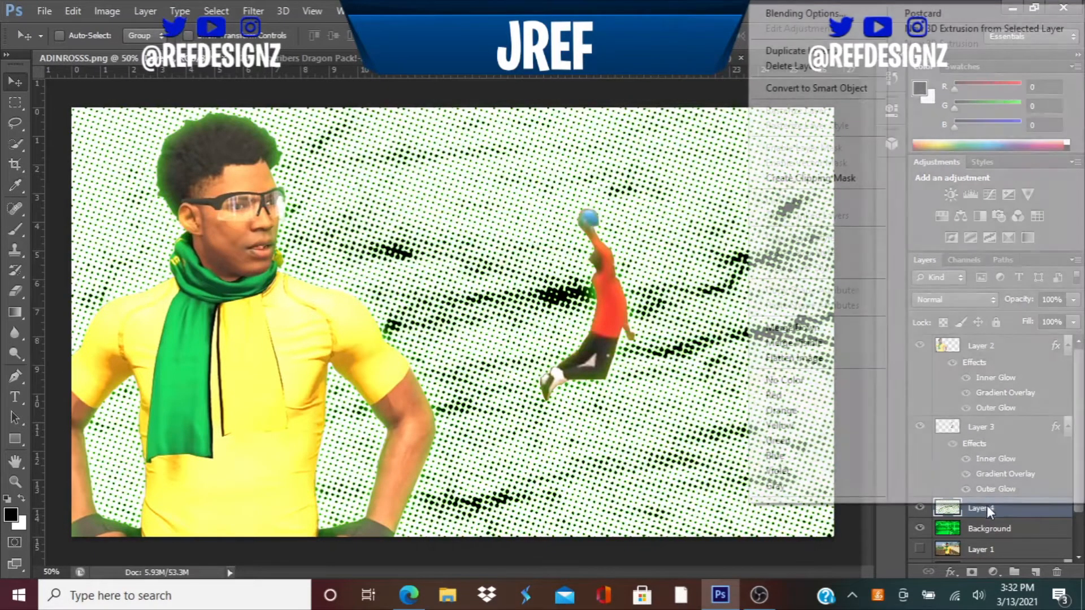
{"action": "left_click", "coordinate": [799, 14]}
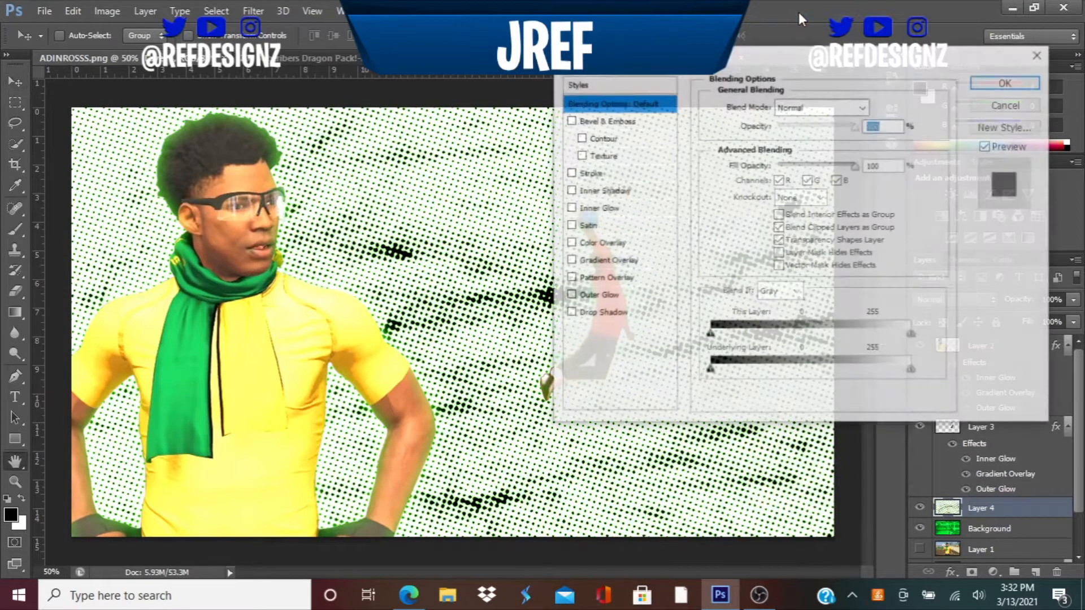
{"action": "left_click_drag", "start_coordinate": [817, 166], "coordinate": [792, 175]}
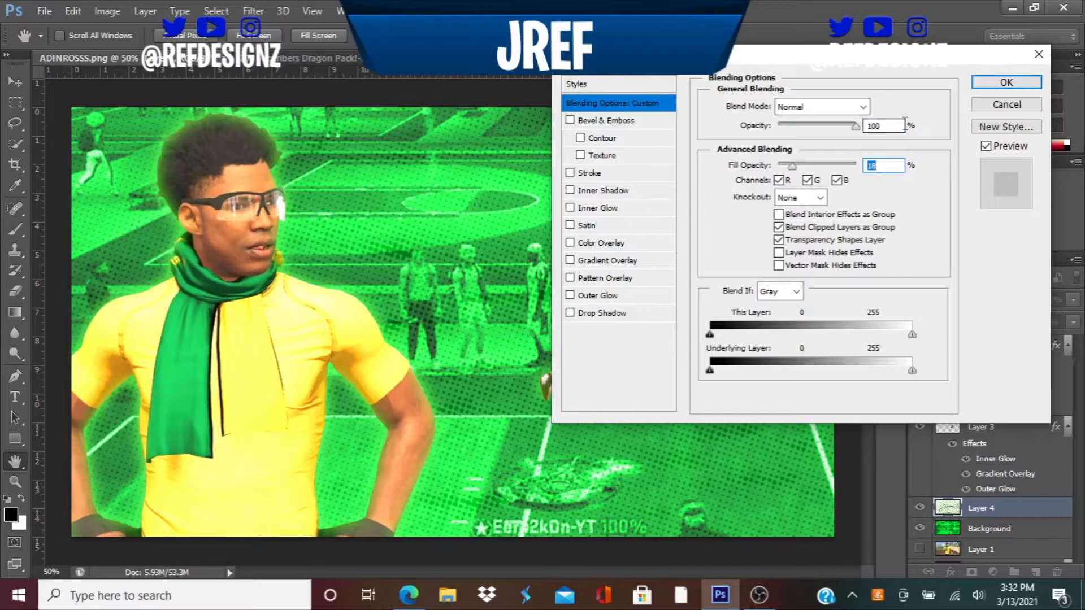
{"action": "left_click", "coordinate": [801, 164]}
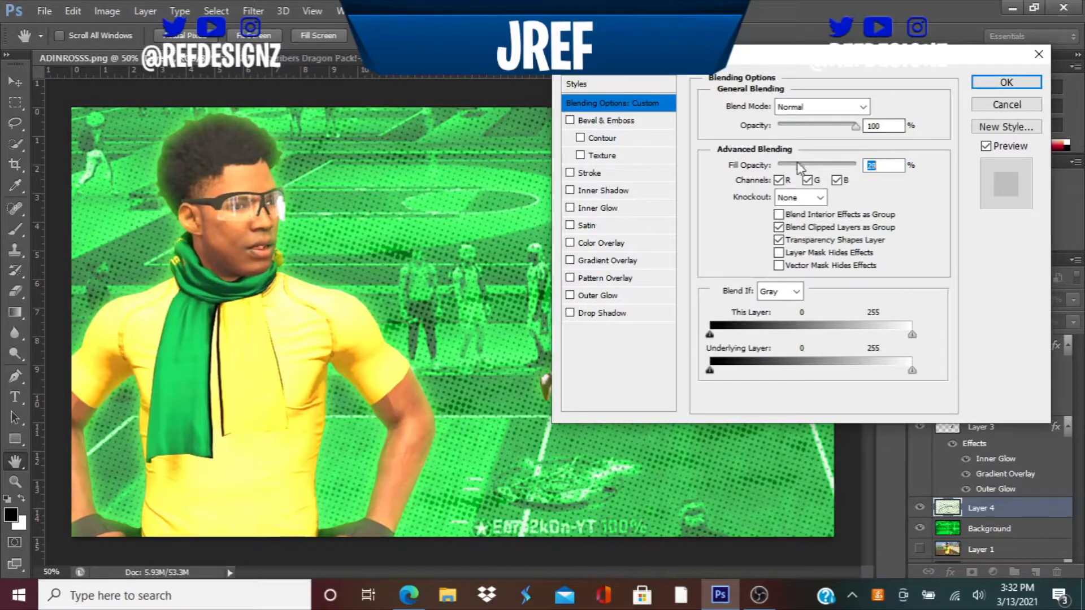
{"action": "left_click_drag", "start_coordinate": [800, 165], "coordinate": [796, 165]}
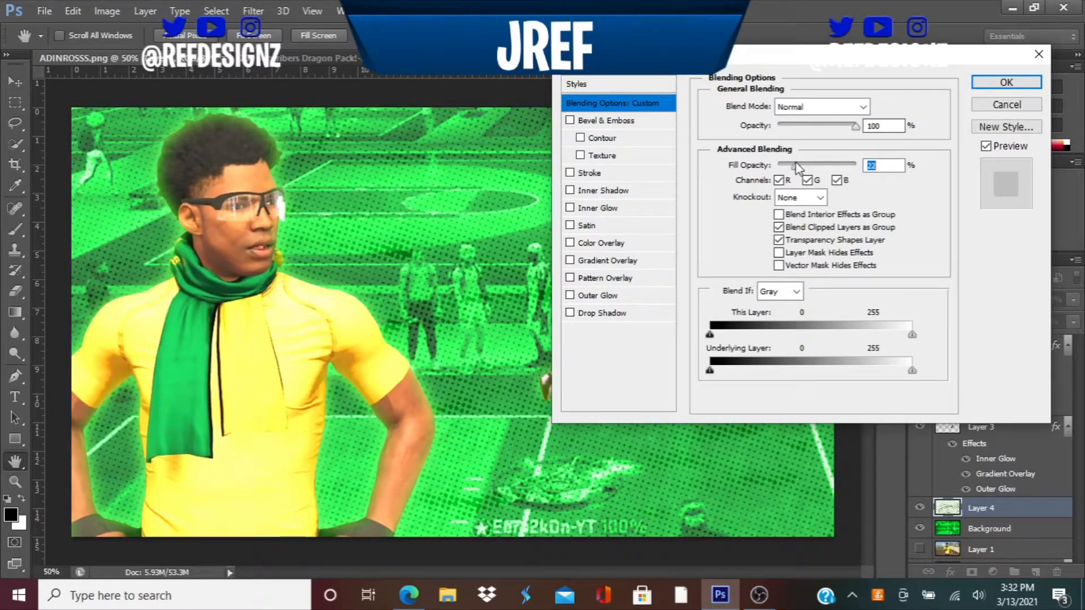
{"action": "left_click", "coordinate": [990, 84]}
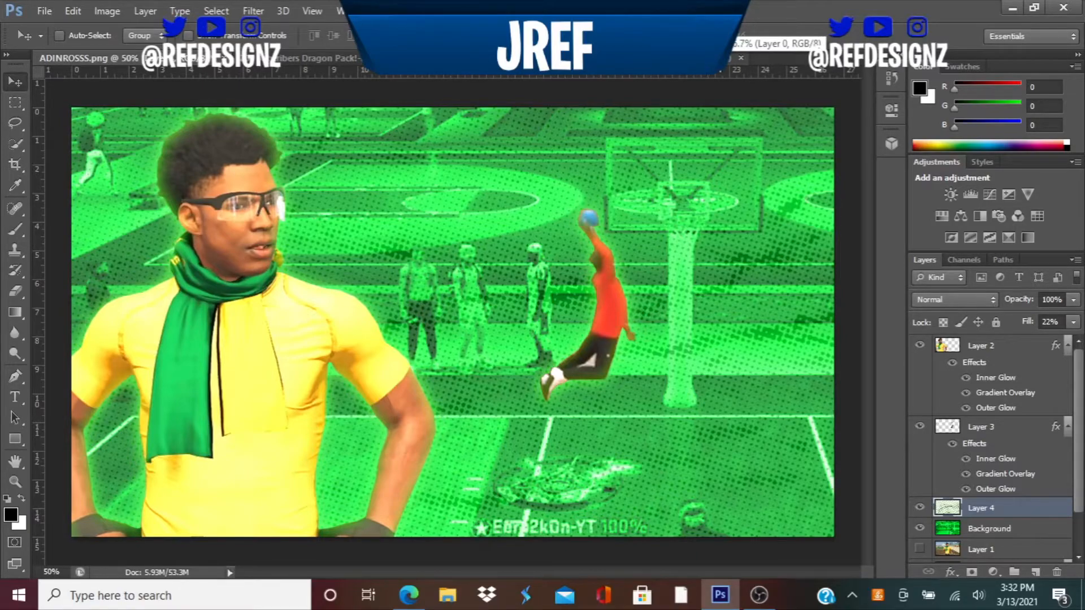
Step: Open the NBA Logo 3 (1) image from the Downloads folder
{"action": "left_click", "coordinate": [44, 10]}
{"action": "left_click", "coordinate": [56, 30]}
{"action": "scroll", "coordinate": [842, 252], "scroll_direction": "down", "scroll_amount": 10}
{"action": "scroll", "coordinate": [841, 268], "scroll_direction": "down", "scroll_amount": 8}
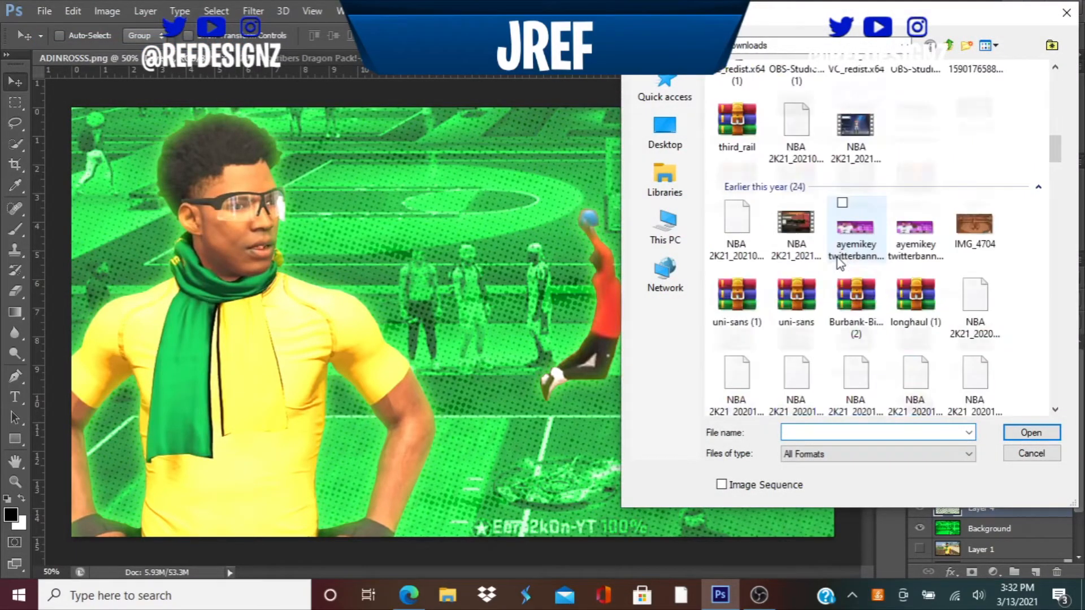
{"action": "left_click", "coordinate": [974, 279]}
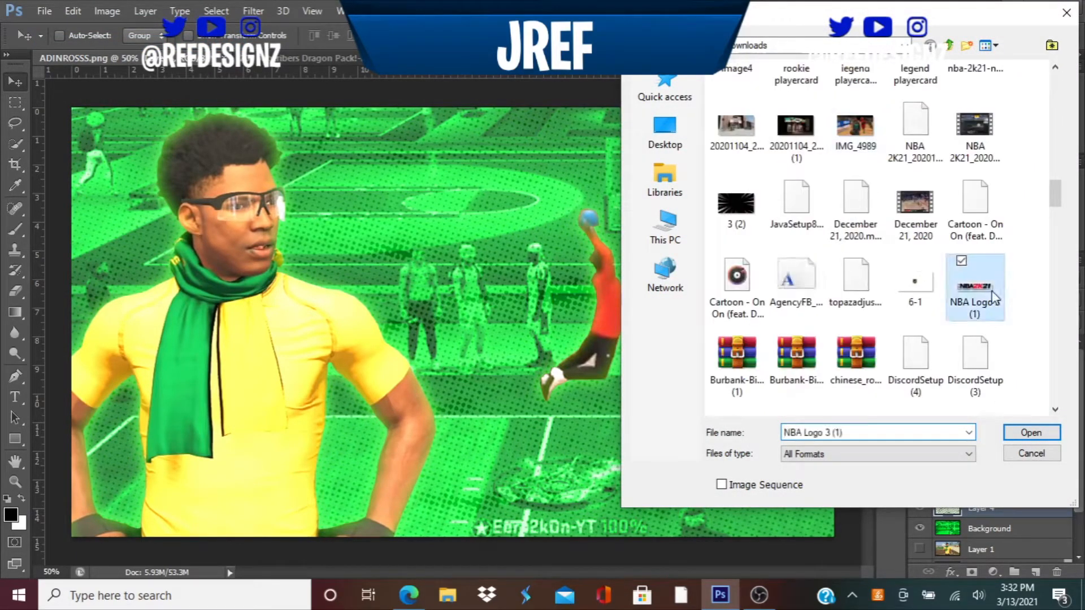
{"action": "double_click", "coordinate": [989, 287]}
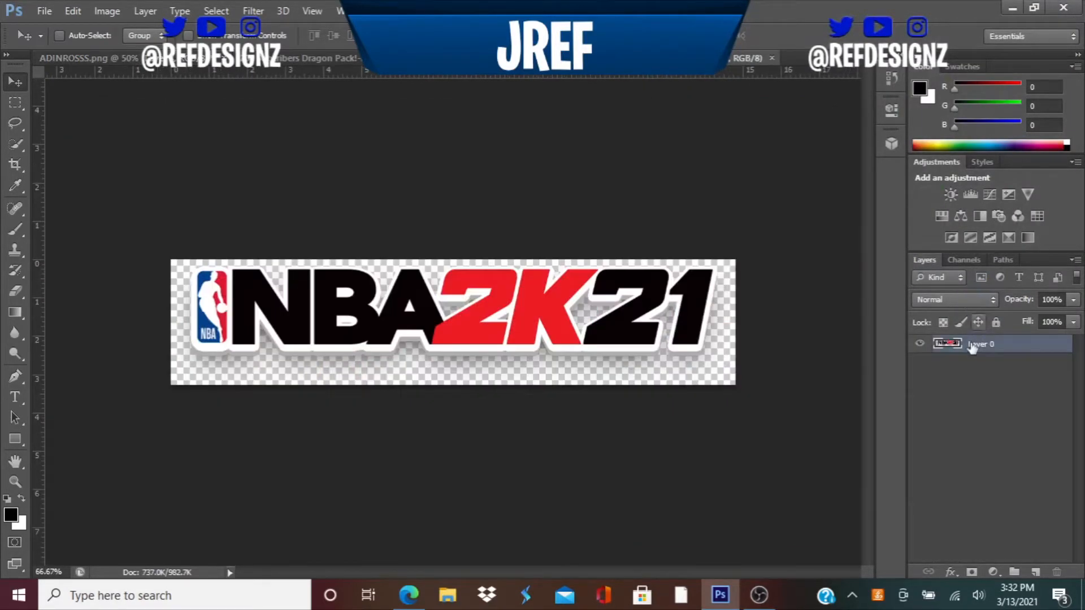
Step: Duplicate the NBA 2K21 logo layer into the ADINROSSS.png document and bring that document to the front
{"action": "right_click", "coordinate": [969, 343]}
{"action": "left_click", "coordinate": [683, 126]}
{"action": "left_click", "coordinate": [504, 237]}
{"action": "left_click", "coordinate": [504, 255]}
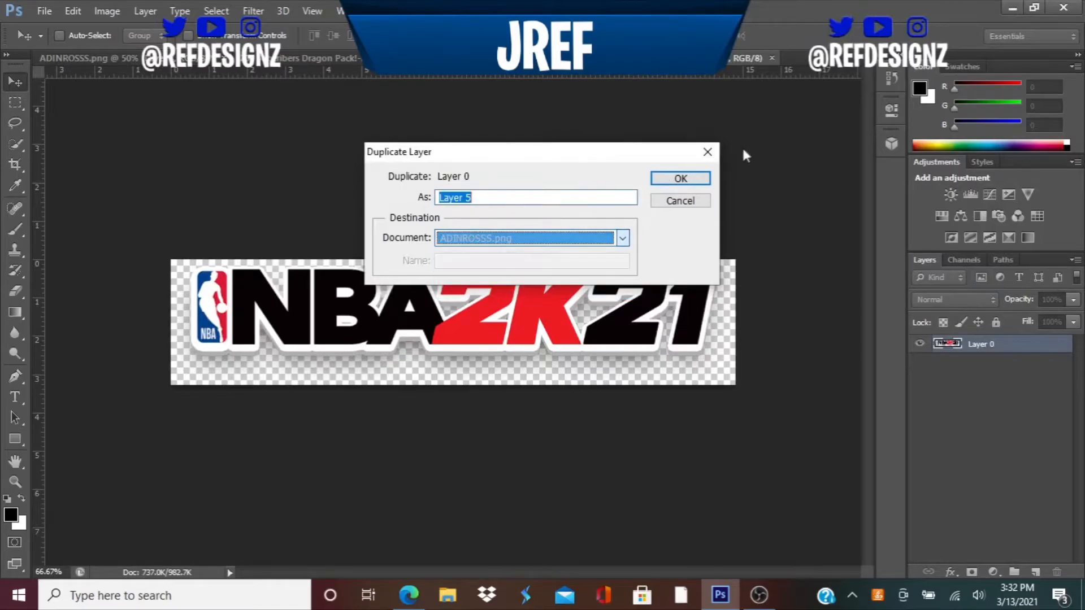
{"action": "left_click", "coordinate": [680, 178]}
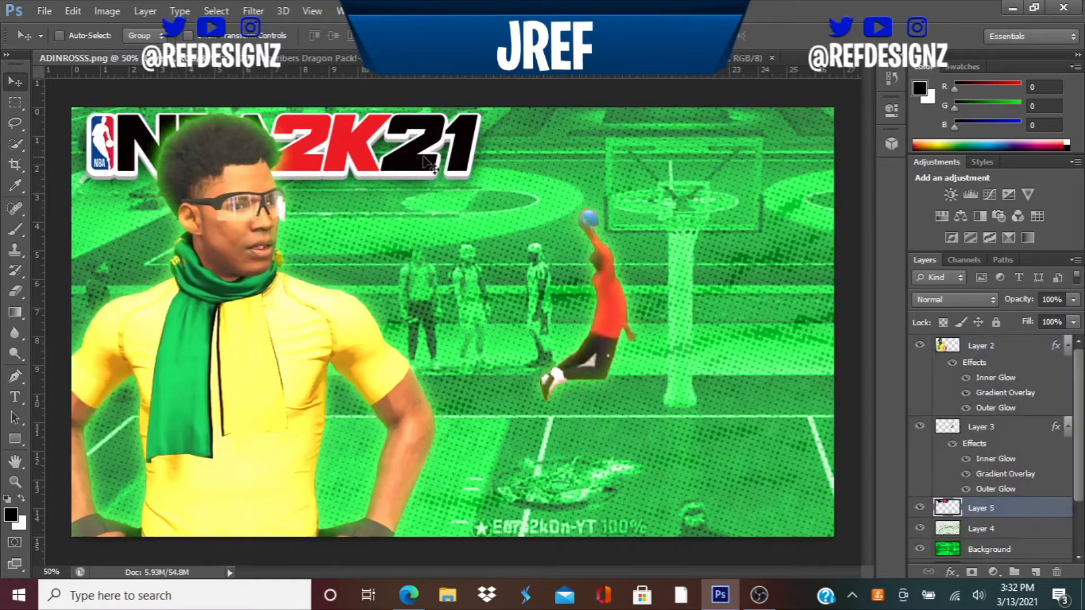
Step: Move the NBA 2K21 logo to the thumbnail's upper right and enlarge it to span from the large player's head to the canvas edge
{"action": "left_click_drag", "start_coordinate": [425, 157], "coordinate": [765, 161]}
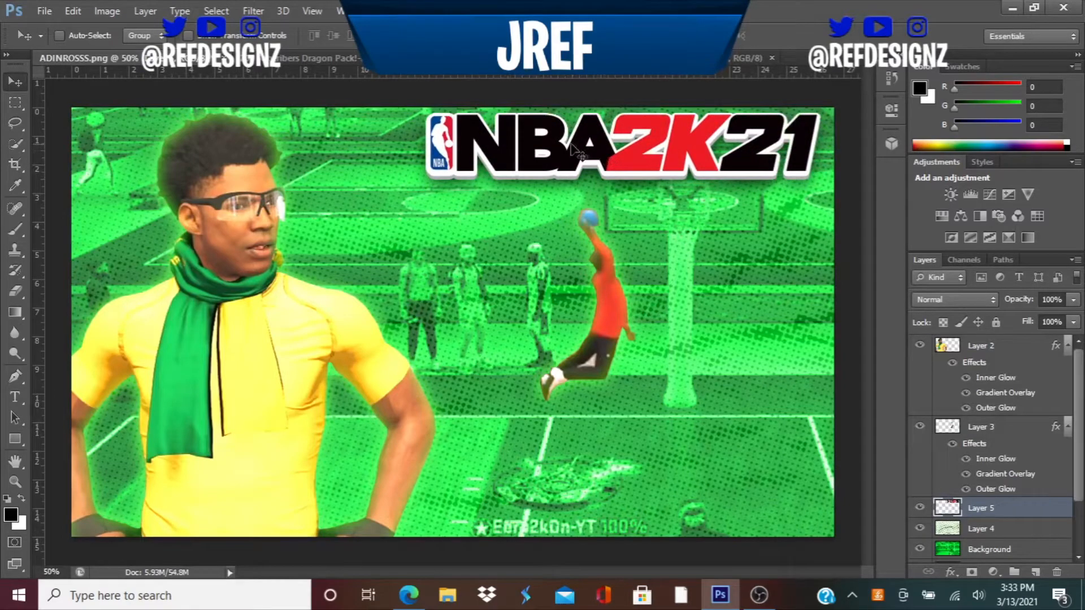
{"action": "key", "text": "ctrl+t"}
{"action": "left_click_drag", "start_coordinate": [410, 107], "coordinate": [280, 89]}
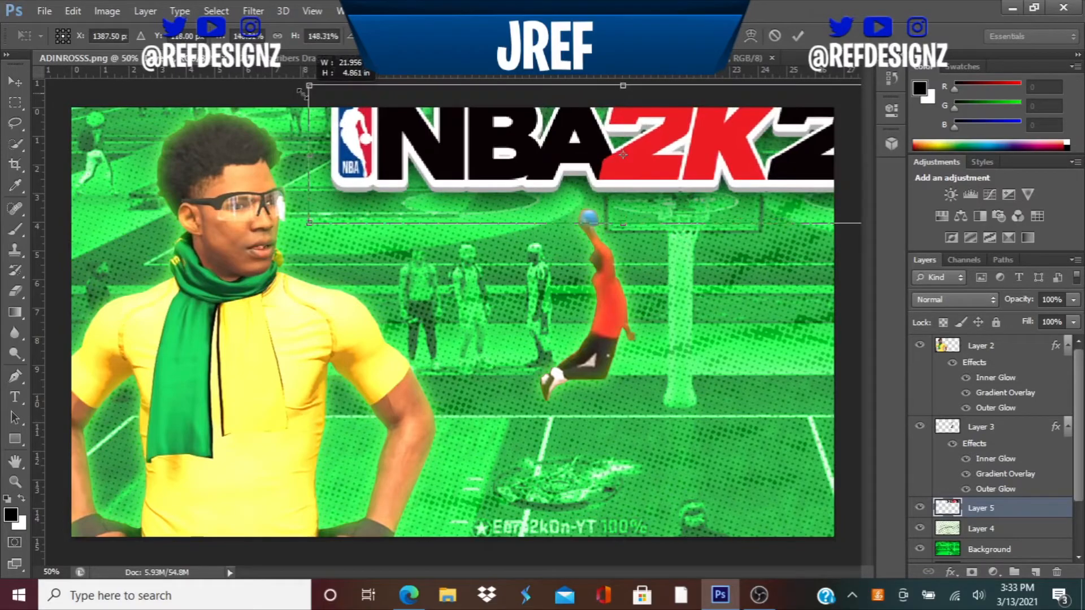
{"action": "left_click_drag", "start_coordinate": [768, 143], "coordinate": [686, 154]}
{"action": "key", "text": "Return"}
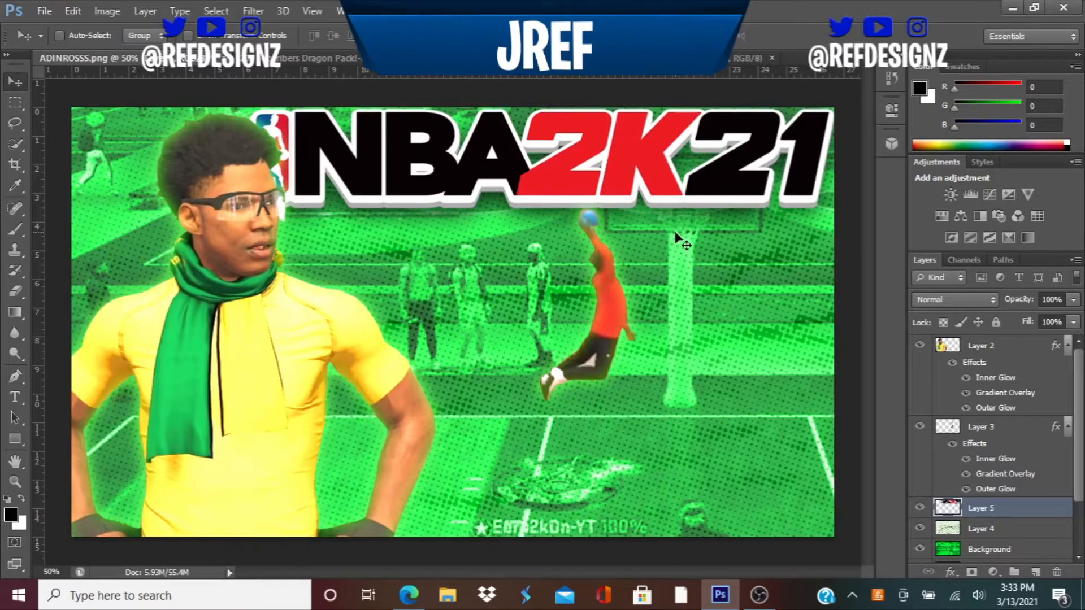
Step: Select the dunking player's layer, Layer 3, and activate the Eraser tool
{"action": "left_click", "coordinate": [1007, 425]}
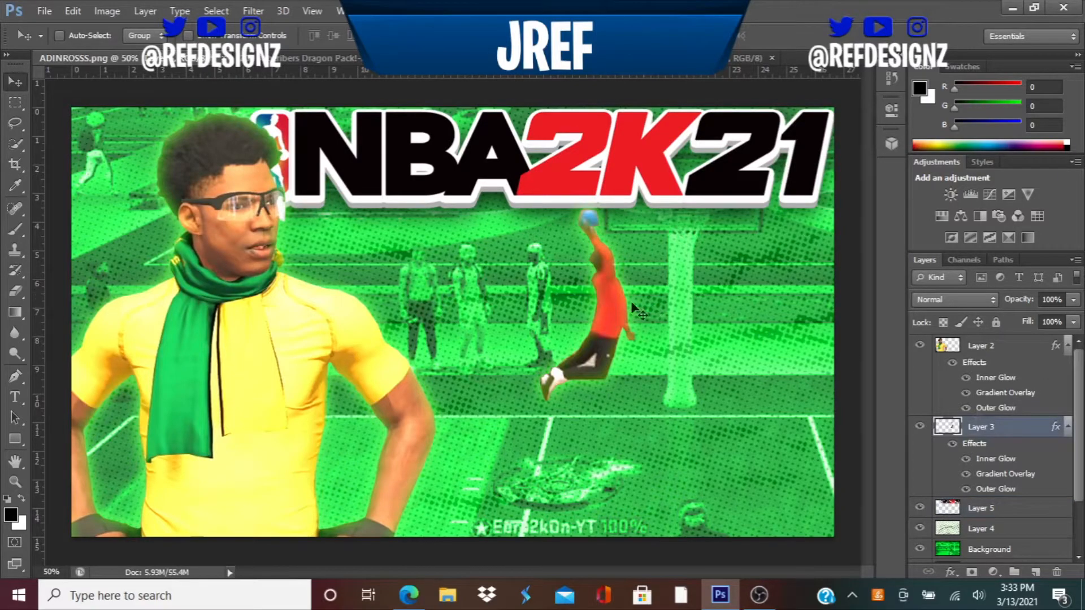
{"action": "left_click", "coordinate": [15, 291]}
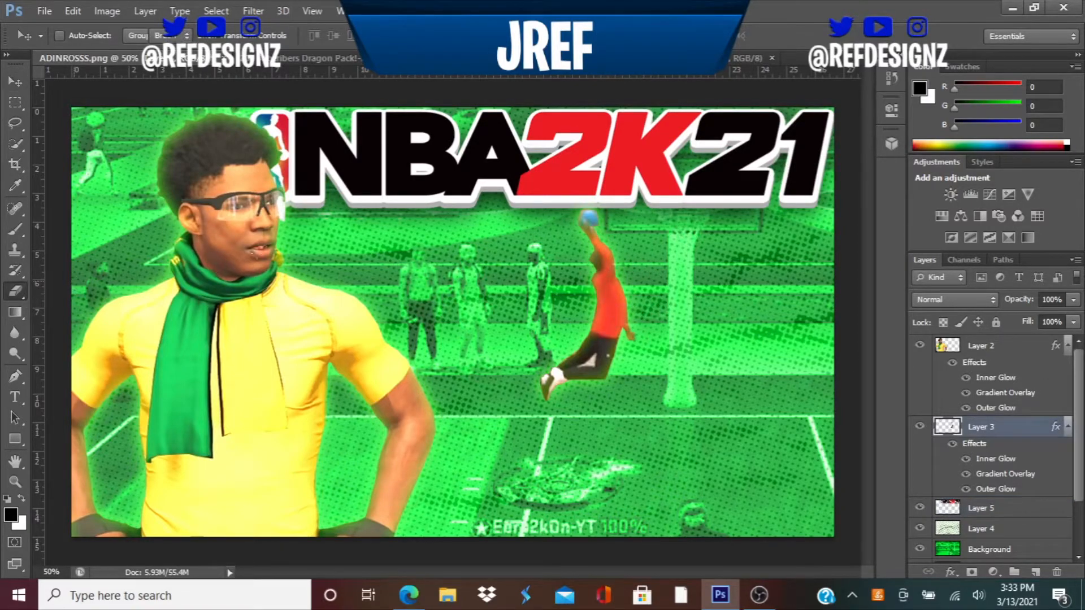
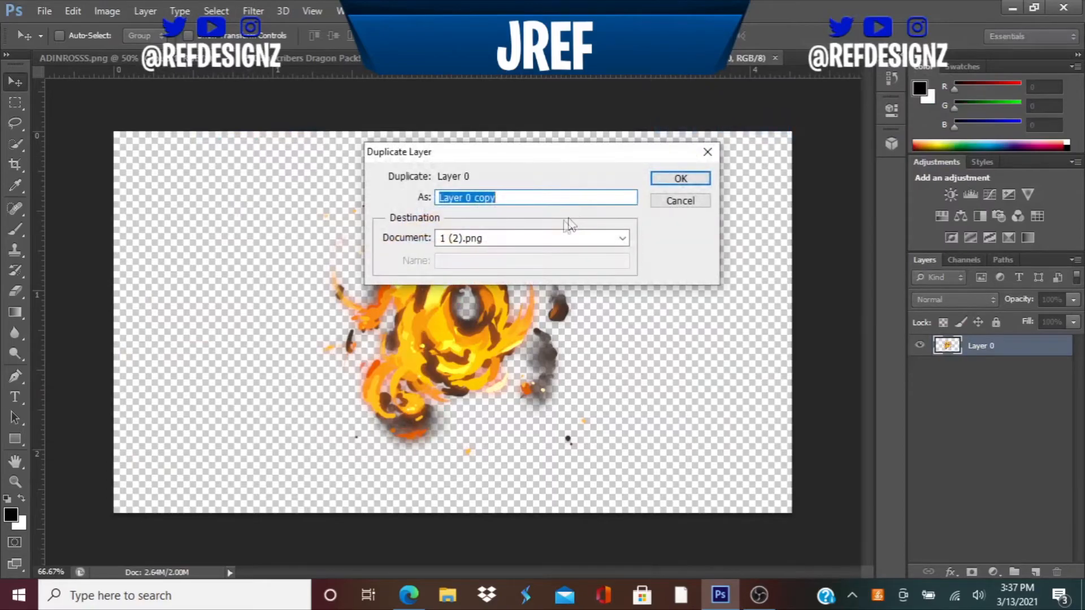
Step: Duplicate the explosion layer from 1 (2).png into ADINROSSS.png and position it behind the dunking player
{"action": "left_click", "coordinate": [520, 252]}
{"action": "left_click", "coordinate": [688, 196]}
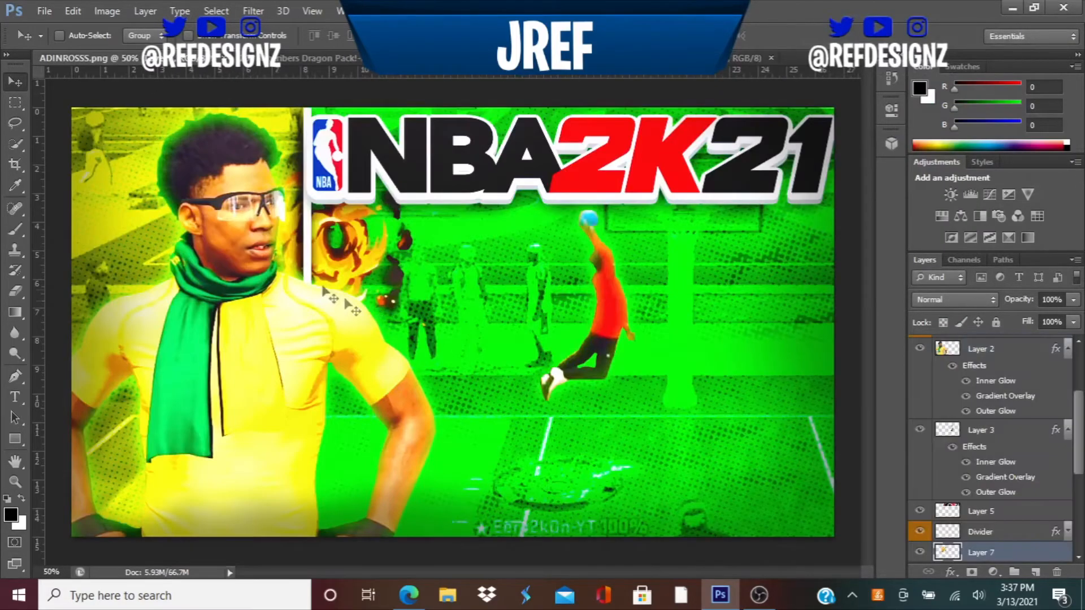
{"action": "left_click_drag", "start_coordinate": [394, 289], "coordinate": [610, 324]}
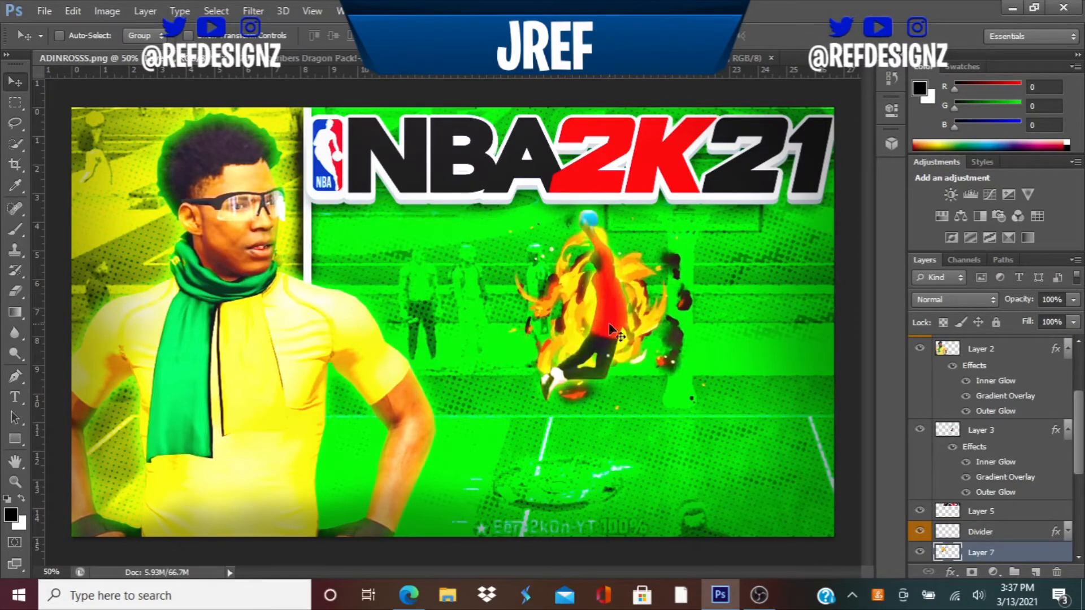
Step: Colorize the explosion layer using Hue/Saturation with hue 45 and saturation 100
{"action": "left_click", "coordinate": [106, 11]}
{"action": "mouse_move", "coordinate": [125, 51]}
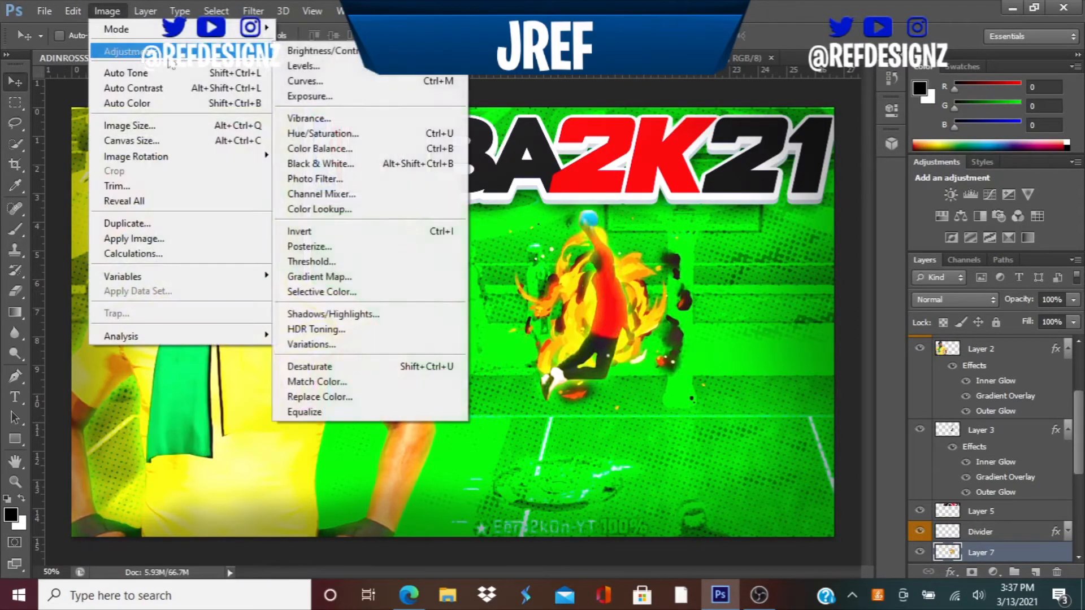
{"action": "left_click", "coordinate": [345, 133]}
{"action": "left_click", "coordinate": [669, 308]}
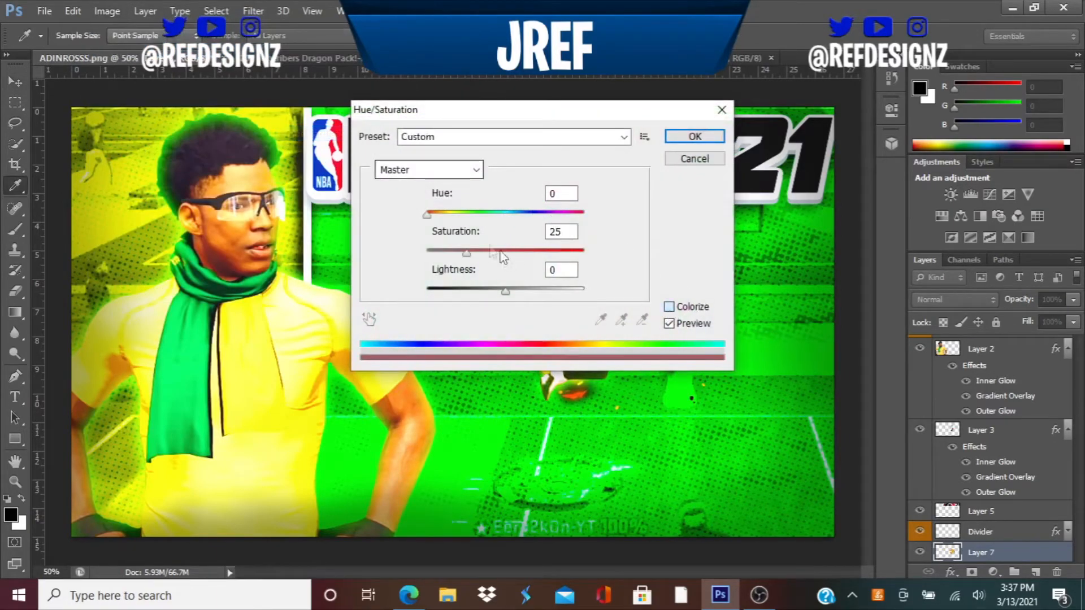
{"action": "left_click_drag", "start_coordinate": [434, 218], "coordinate": [609, 261]}
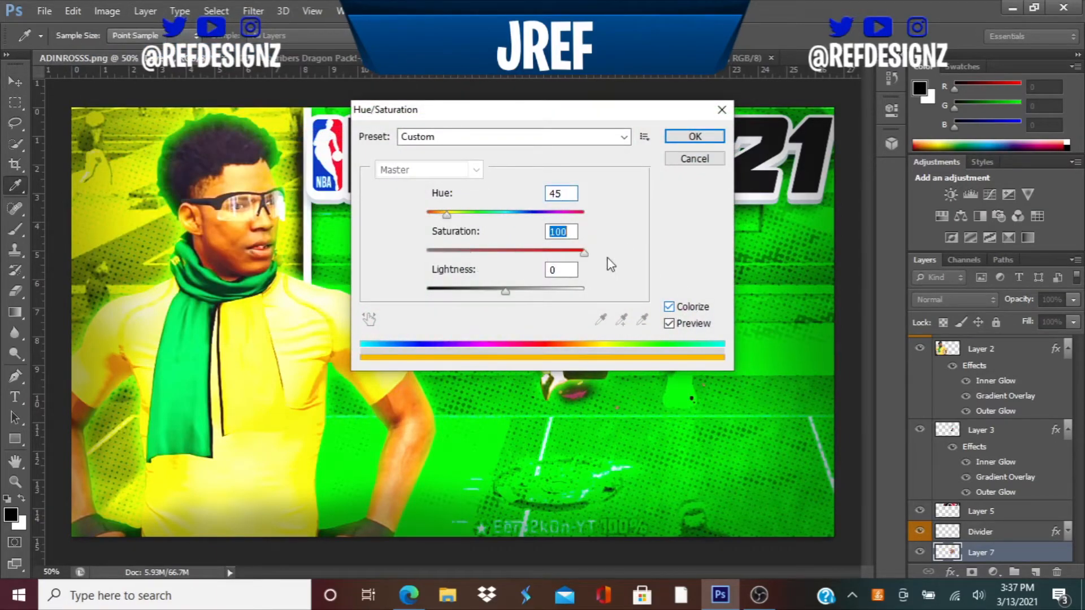
{"action": "left_click_drag", "start_coordinate": [600, 122], "coordinate": [891, 132]}
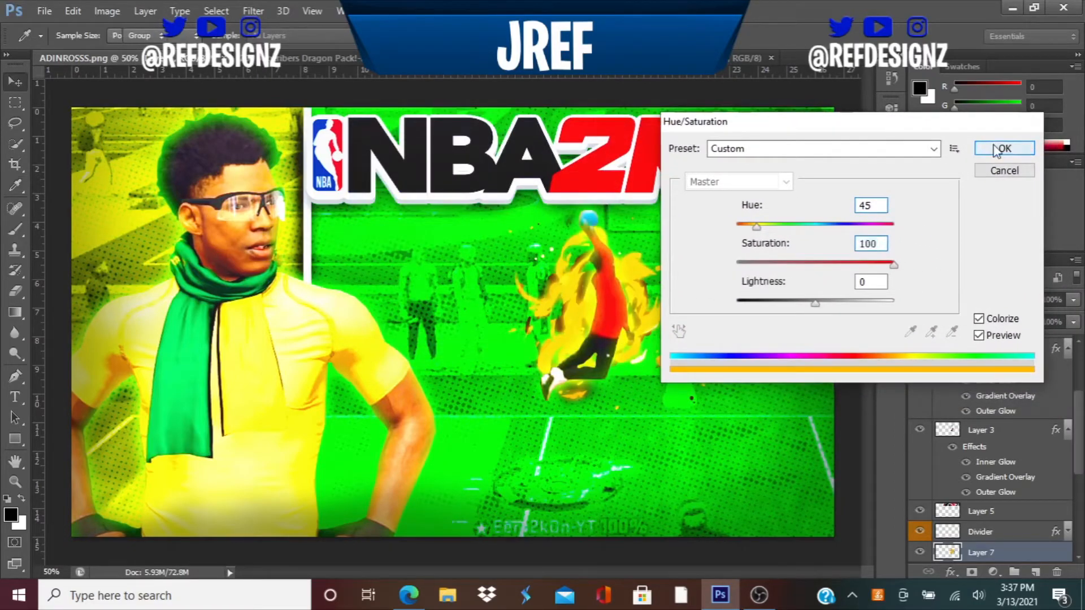
{"action": "left_click", "coordinate": [1003, 149]}
Step: Duplicate the explosion layer behind the dunking player, position the copy behind the large player's upper body and enlarge it
{"action": "right_click", "coordinate": [984, 554]}
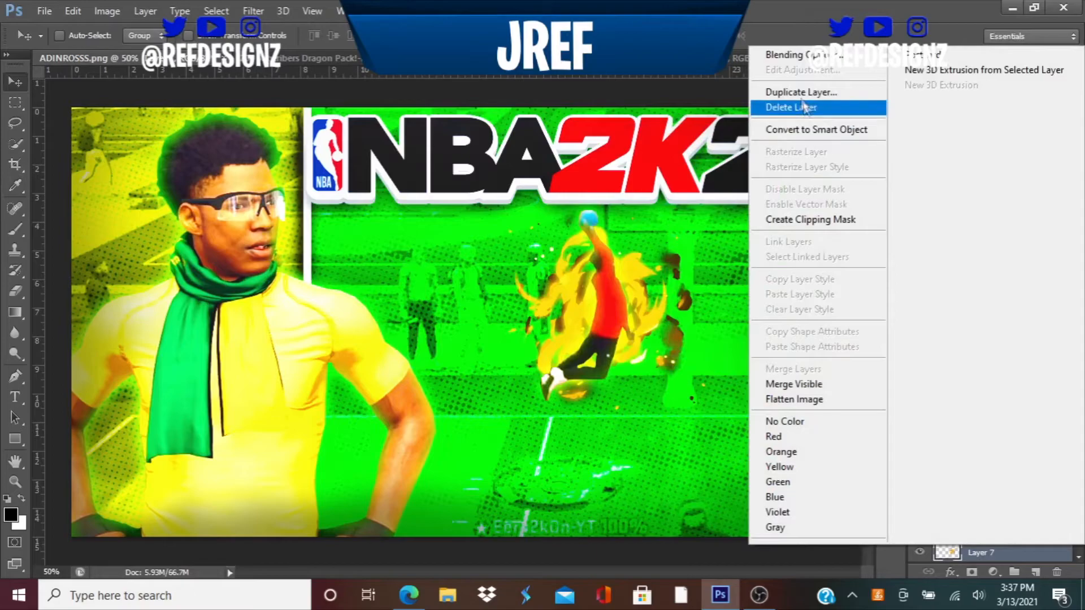
{"action": "left_click", "coordinate": [791, 92]}
{"action": "left_click", "coordinate": [688, 183]}
{"action": "left_click_drag", "start_coordinate": [359, 249], "coordinate": [259, 277]}
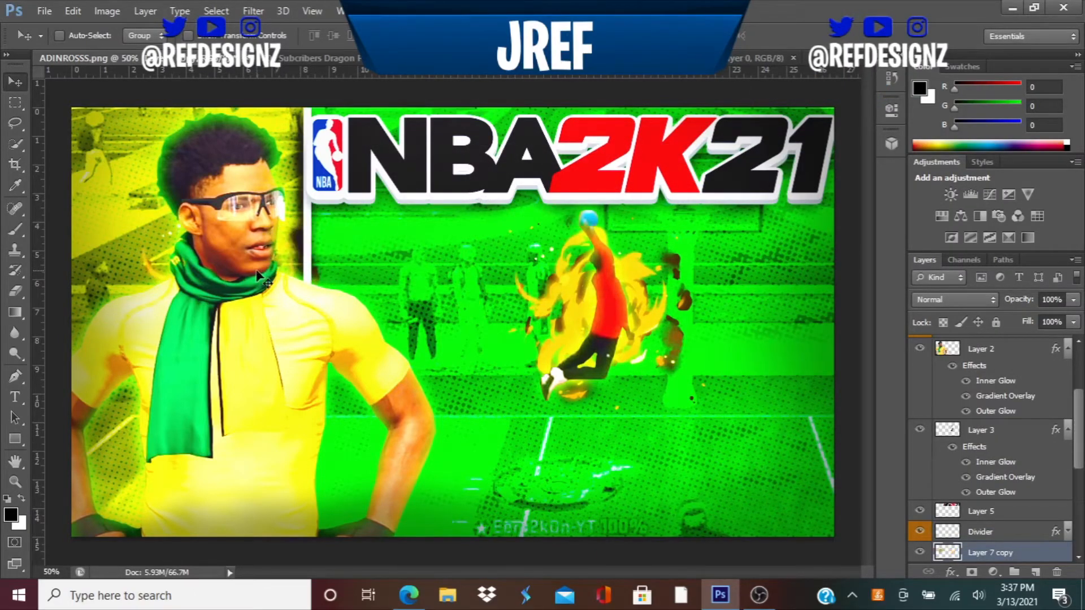
{"action": "key", "text": "ctrl+t"}
{"action": "left_click_drag", "start_coordinate": [134, 186], "coordinate": [97, 163]}
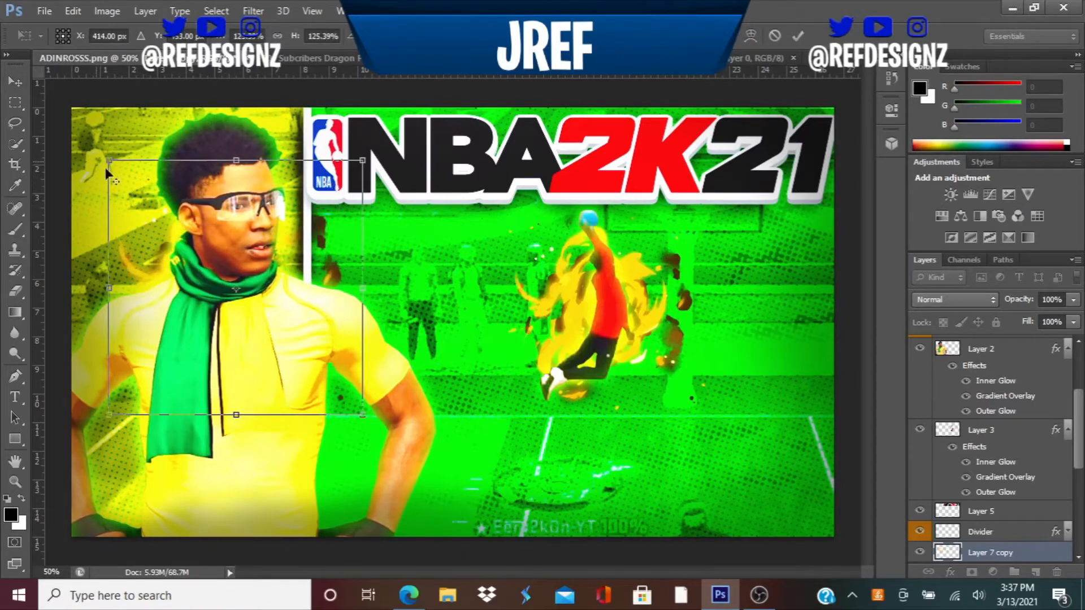
{"action": "key", "text": "Return"}
Step: Colorize the large player's explosion using Hue/Saturation with hue 102 and saturation 100
{"action": "left_click", "coordinate": [93, 11]}
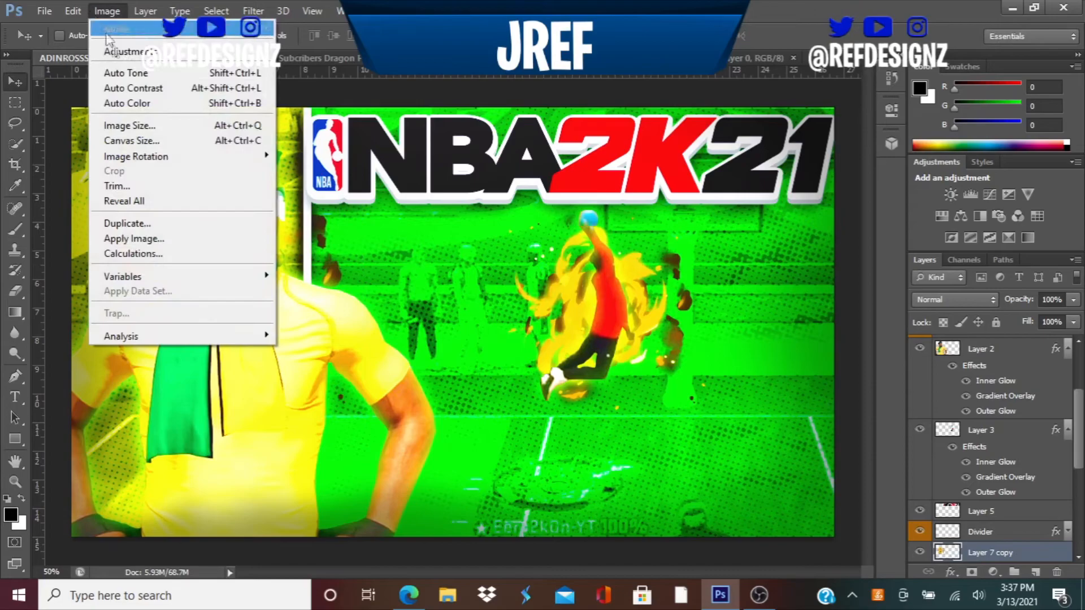
{"action": "mouse_move", "coordinate": [122, 44]}
{"action": "left_click", "coordinate": [344, 134]}
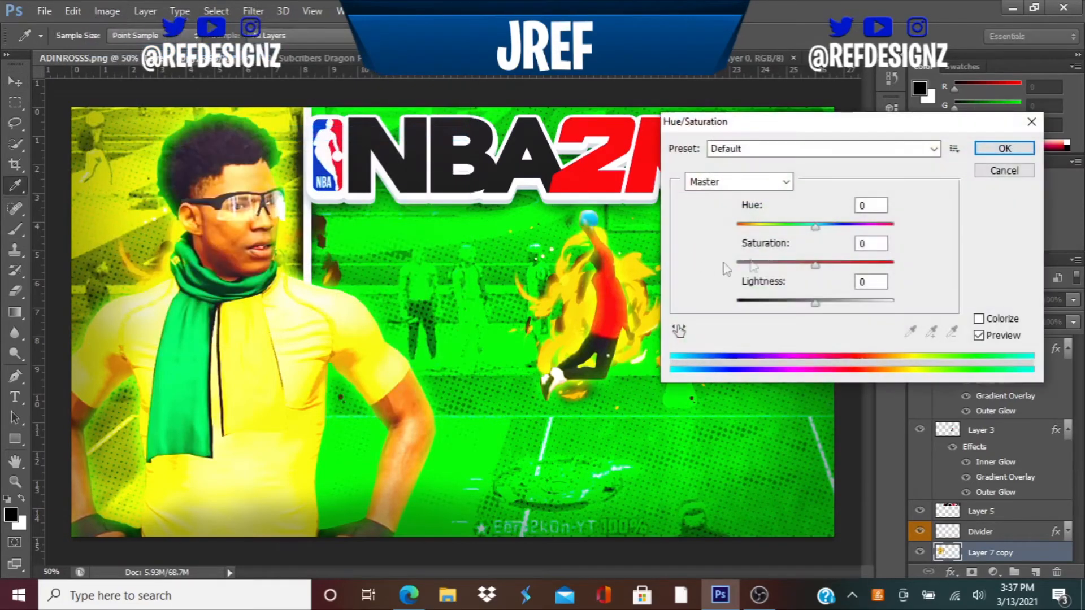
{"action": "left_click", "coordinate": [978, 319]}
{"action": "left_click_drag", "start_coordinate": [747, 227], "coordinate": [783, 233]}
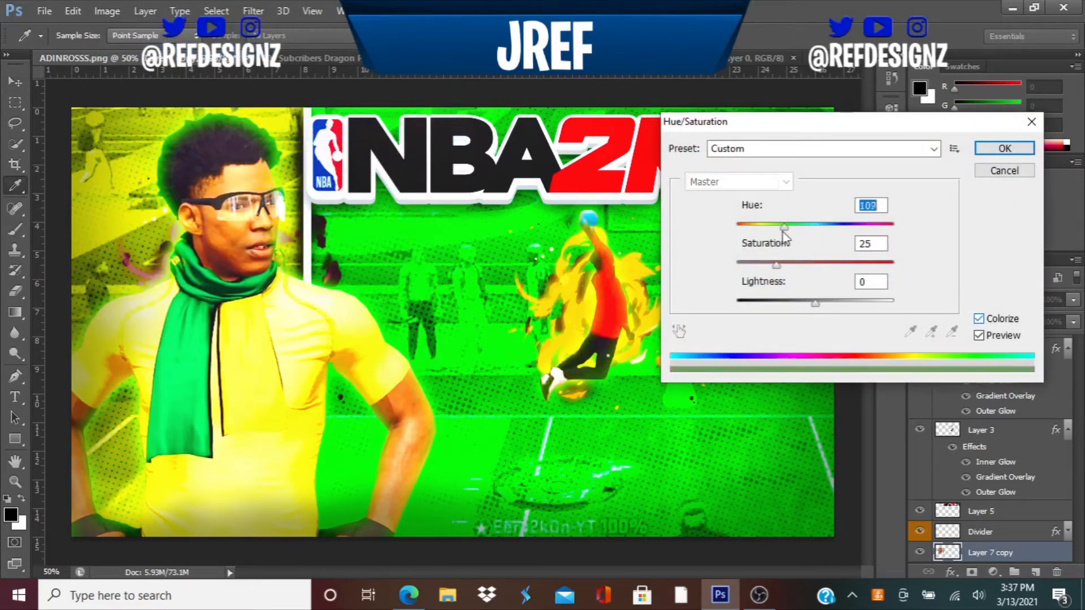
{"action": "left_click", "coordinate": [892, 264]}
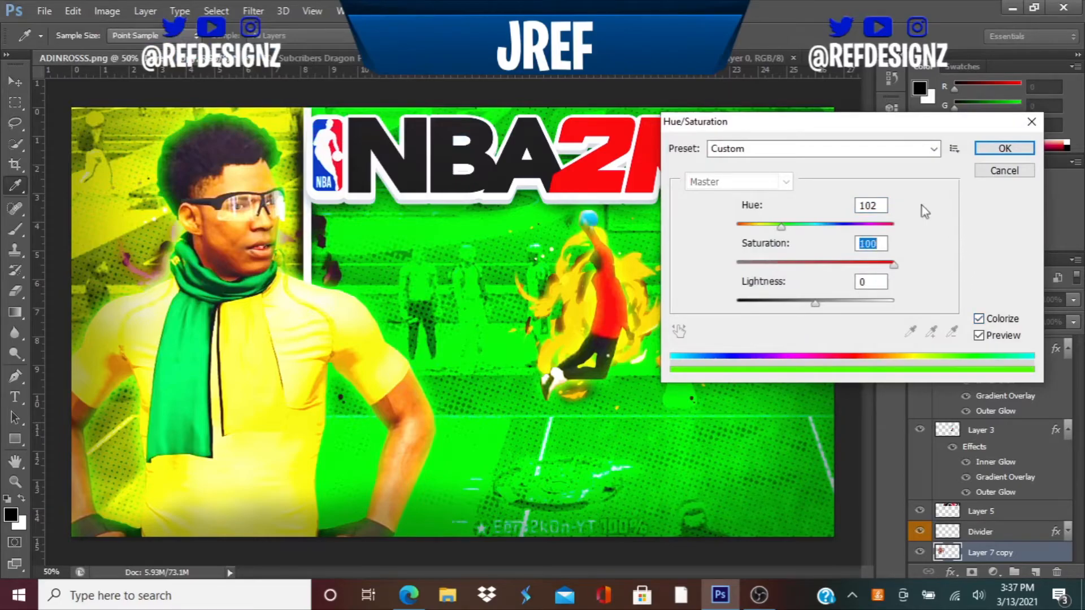
{"action": "left_click", "coordinate": [1005, 148]}
Step: Make two further copies of the green explosion and place one behind each of the large player's arms
{"action": "right_click", "coordinate": [990, 548]}
{"action": "left_click", "coordinate": [800, 93]}
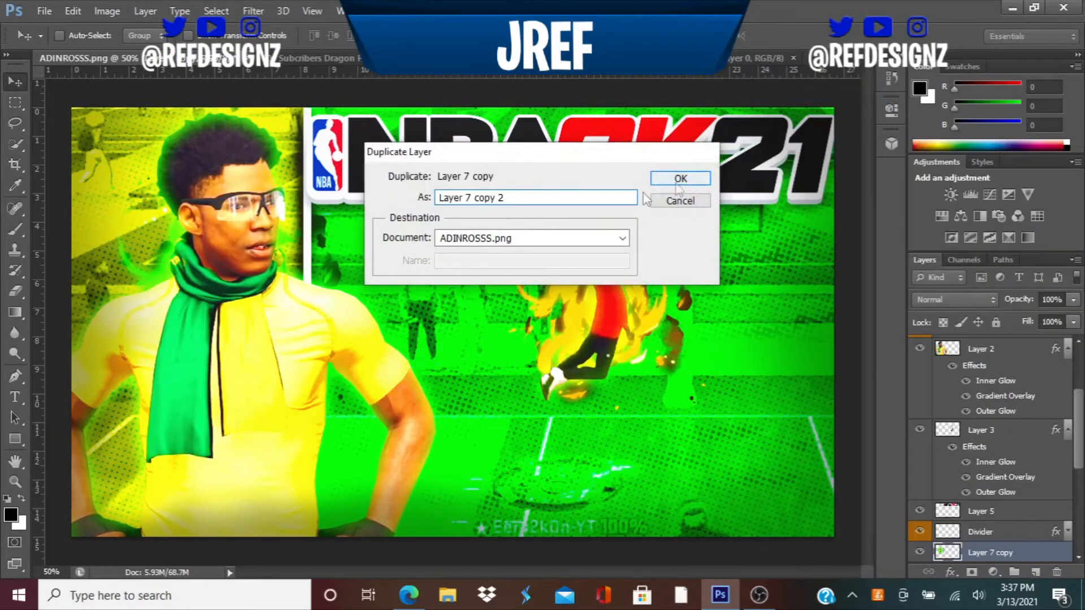
{"action": "key", "text": "Return"}
{"action": "left_click_drag", "start_coordinate": [140, 382], "coordinate": [120, 392]}
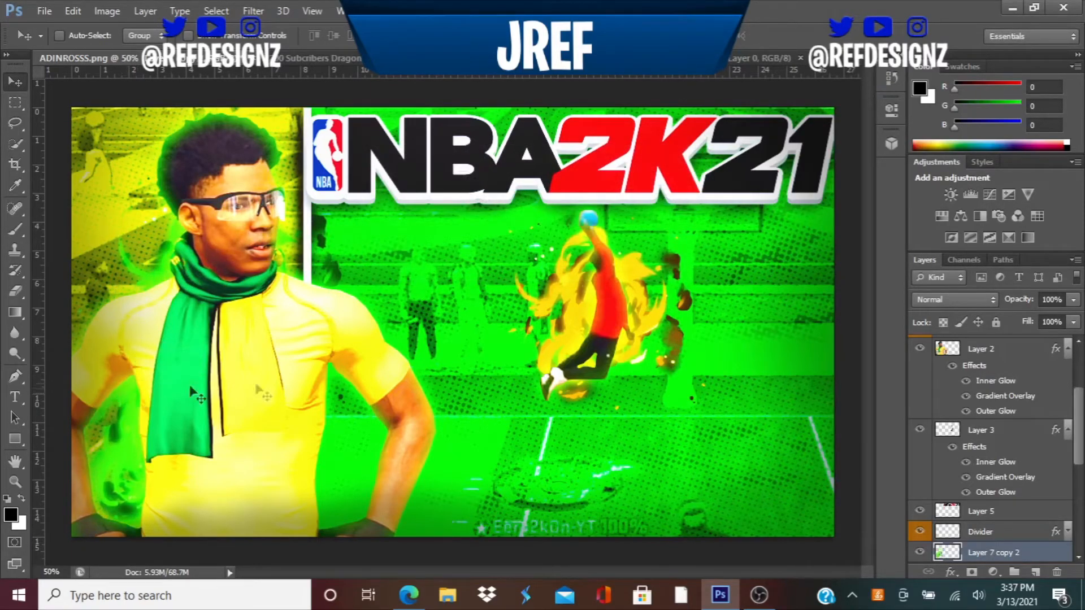
{"action": "right_click", "coordinate": [989, 551]}
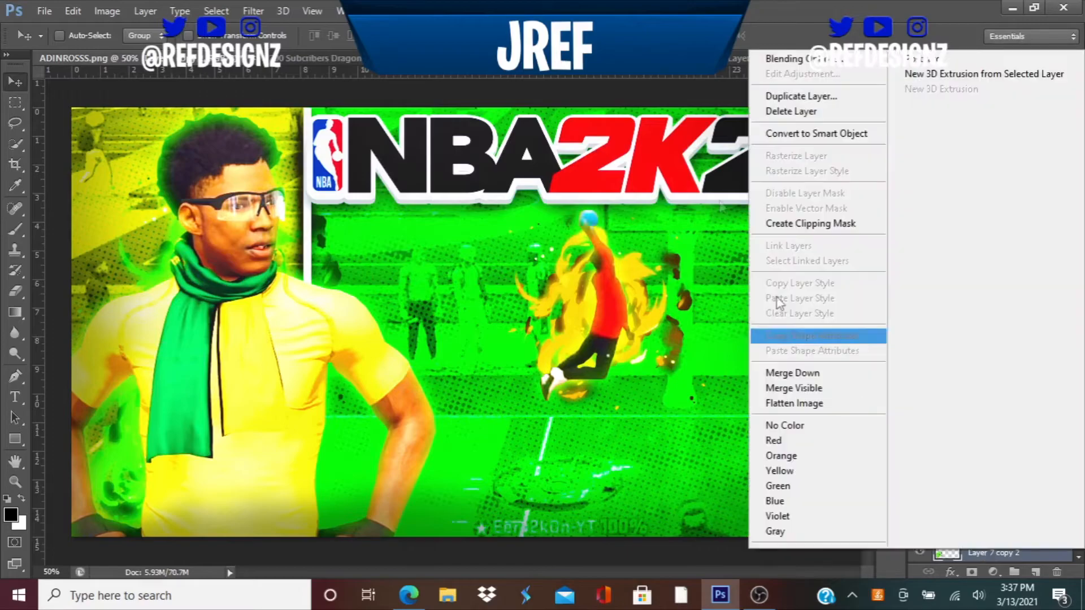
{"action": "left_click", "coordinate": [812, 96]}
{"action": "left_click", "coordinate": [676, 177]}
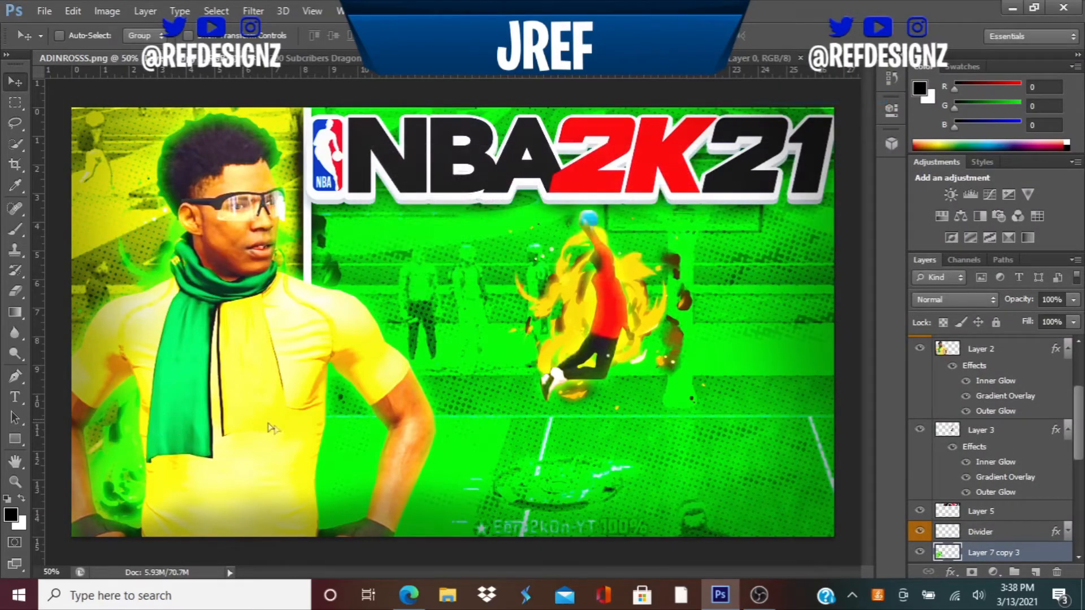
{"action": "mouse_move", "coordinate": [314, 434]}
{"action": "left_mouse_down"}
{"action": "mouse_move", "coordinate": [264, 436]}
{"action": "mouse_move", "coordinate": [301, 432]}
{"action": "mouse_move", "coordinate": [303, 452]}
{"action": "left_mouse_up"}
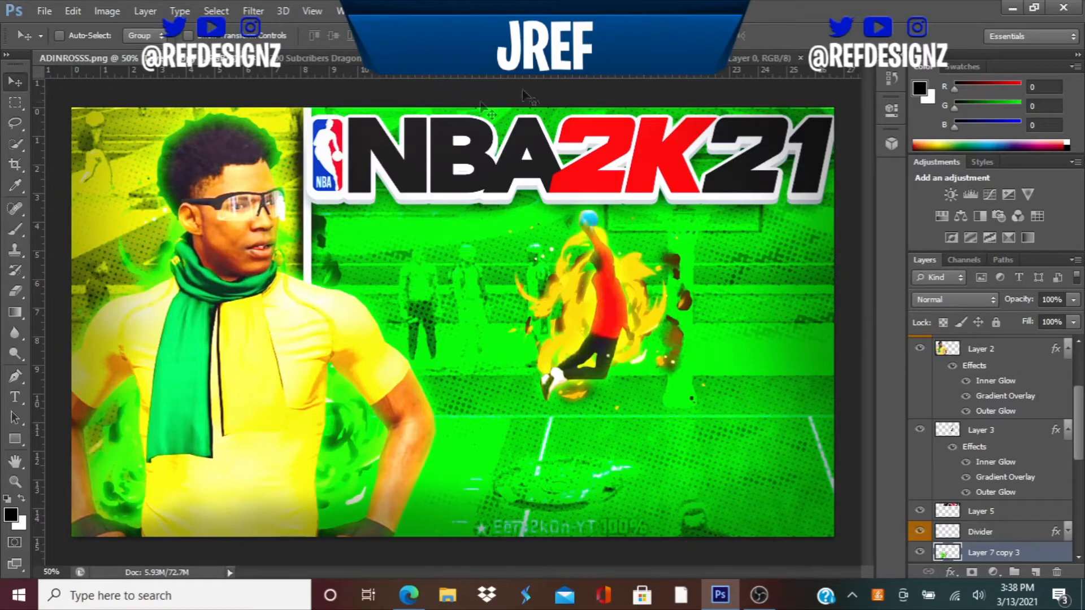
Step: Close the unneeded image document and open the GAMING text effect PSD template without updating its text layers
{"action": "left_click", "coordinate": [779, 58]}
{"action": "left_click", "coordinate": [799, 58]}
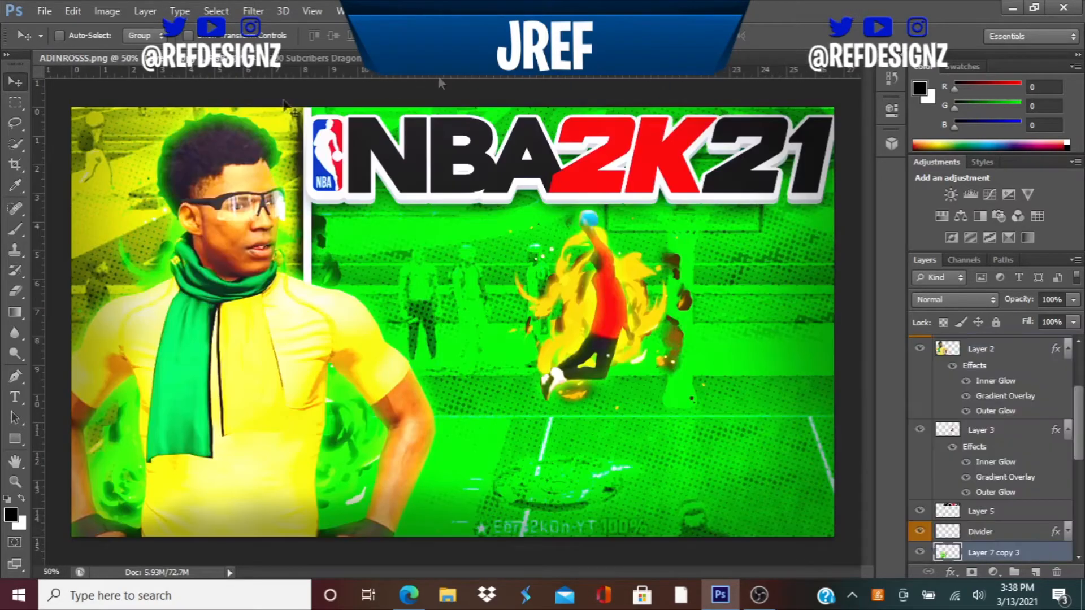
{"action": "left_click", "coordinate": [44, 11]}
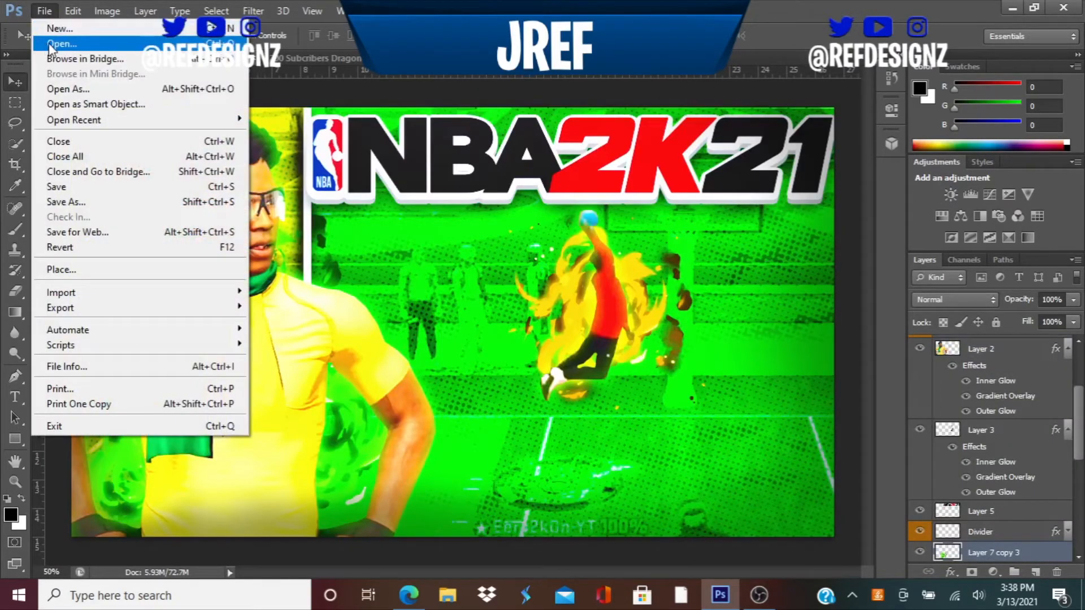
{"action": "left_click", "coordinate": [49, 43]}
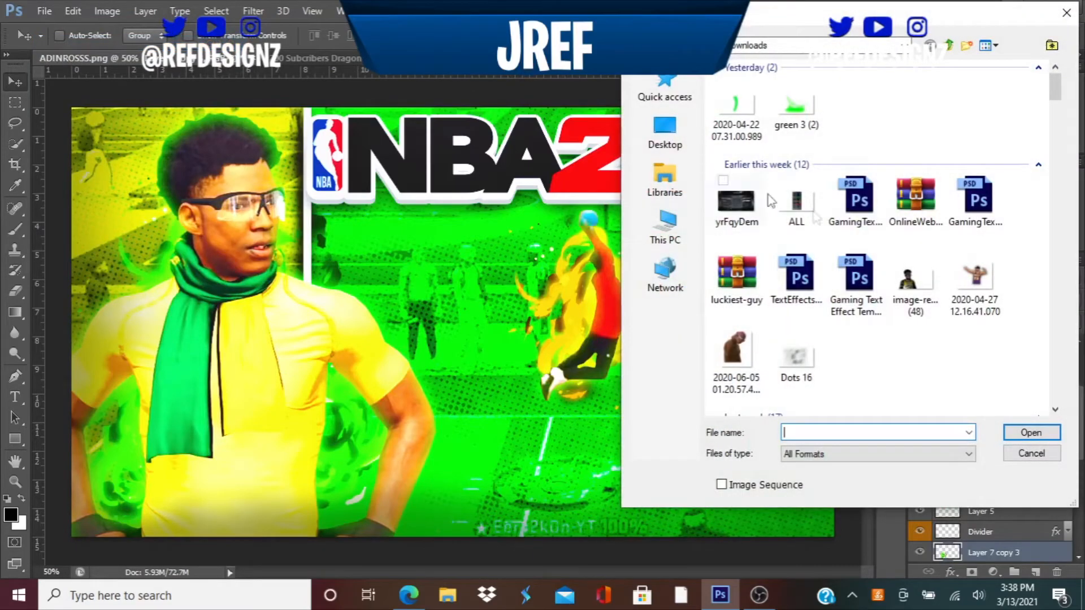
{"action": "double_click", "coordinate": [978, 199]}
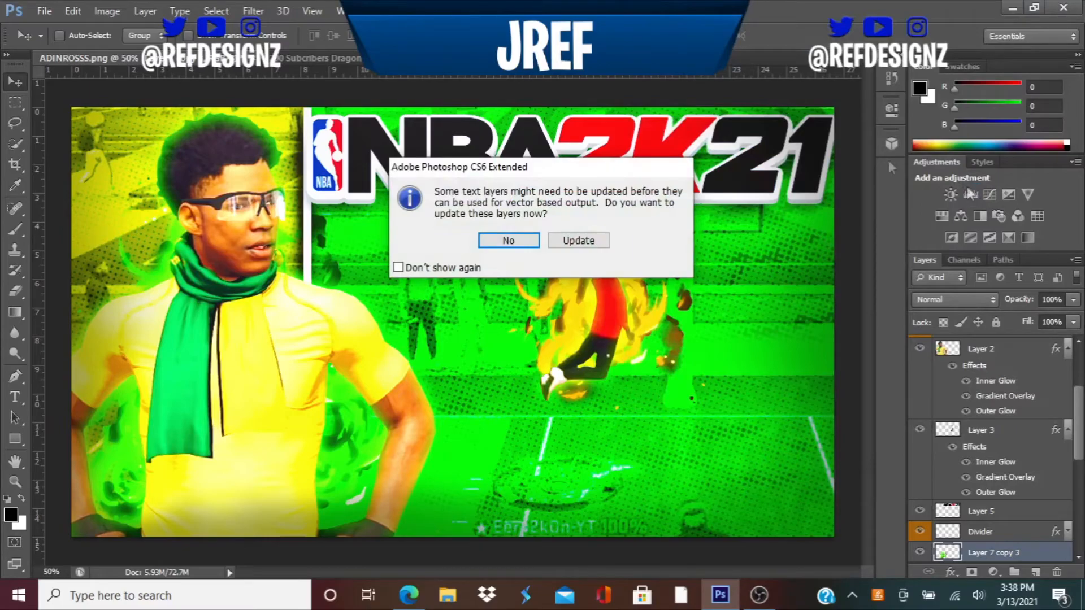
{"action": "left_click", "coordinate": [536, 241]}
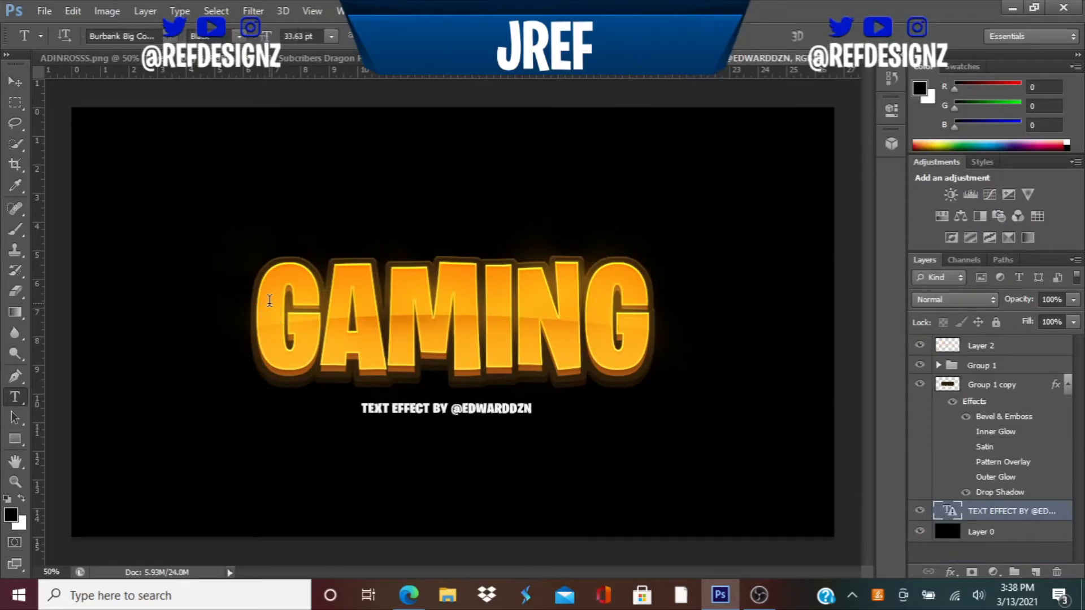
Step: Replace the template's GAMING text with MYPARK
{"action": "left_click_drag", "start_coordinate": [270, 300], "coordinate": [633, 296]}
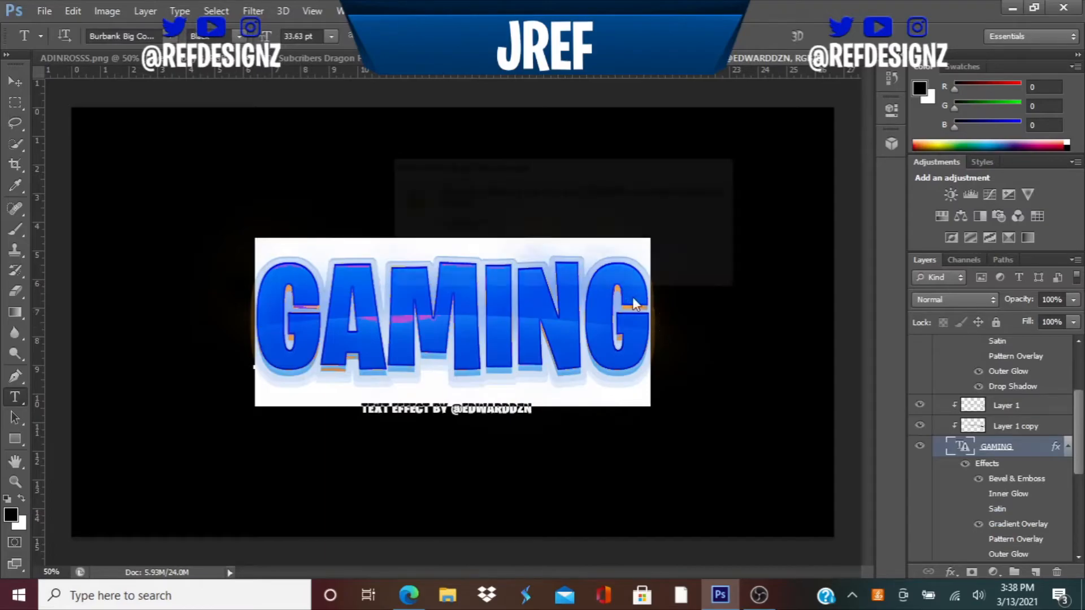
{"action": "left_click", "coordinate": [534, 251]}
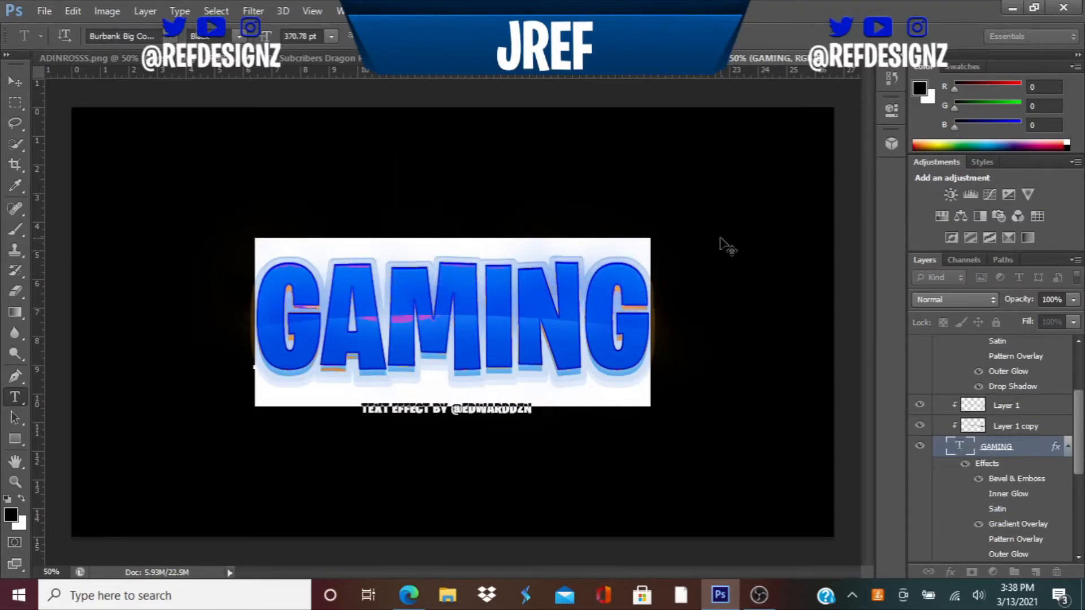
{"action": "key", "text": "BackSpace"}
{"action": "type", "text": "J"}
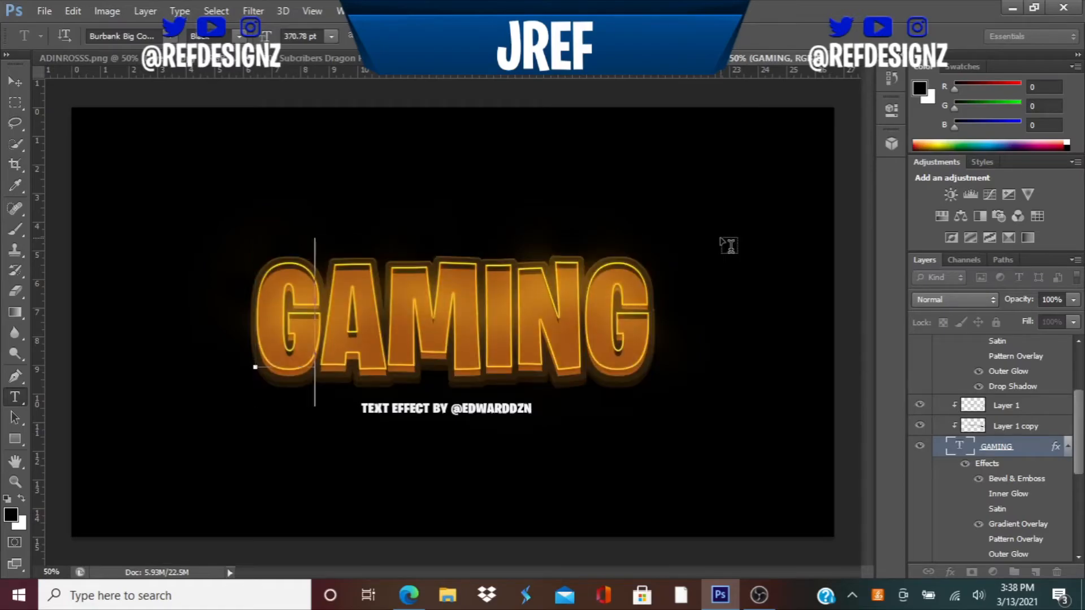
{"action": "type", "text": "O"}
{"action": "key", "text": "BackSpace"}
{"action": "key", "text": "BackSpace"}
{"action": "type", "text": "MYPARK"}
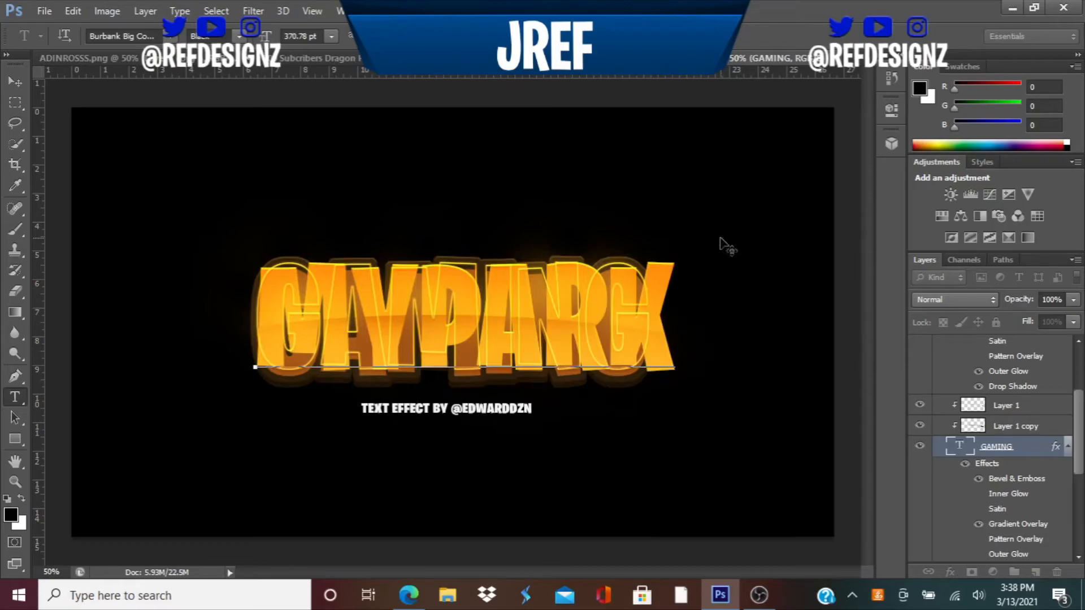
Step: Duplicate the MYPARK text layer from the template into the Subcribers Dragon Pack document
{"action": "left_click", "coordinate": [1011, 446]}
{"action": "right_click", "coordinate": [1011, 446]}
{"action": "left_click", "coordinate": [734, 111]}
{"action": "left_click", "coordinate": [582, 238]}
{"action": "left_click", "coordinate": [573, 266]}
{"action": "left_click", "coordinate": [677, 180]}
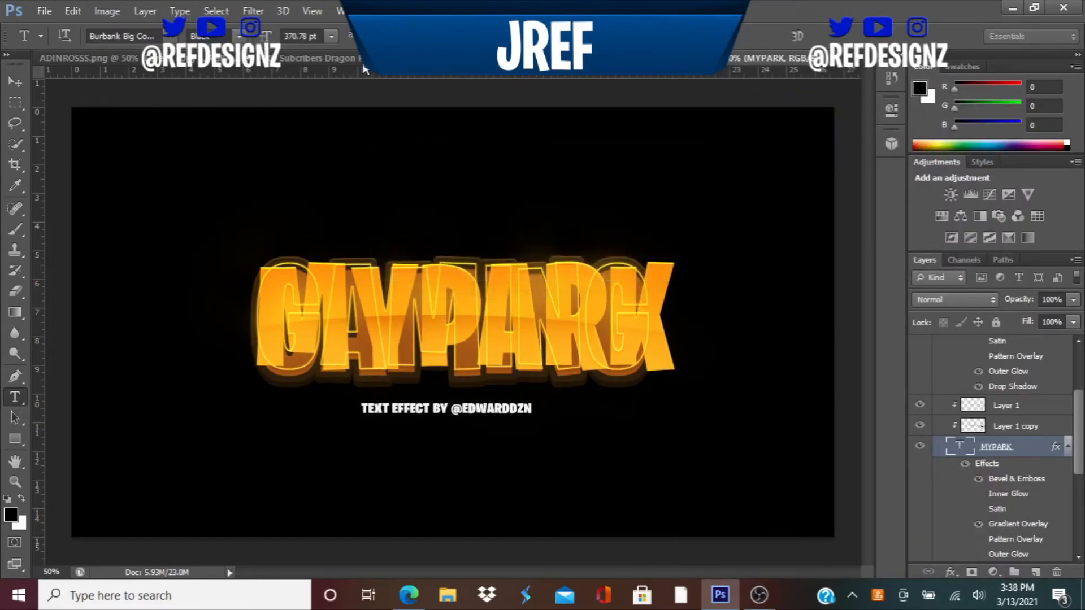
Step: Duplicate the MYPARK layer from the Dragon Pack document into ADINROSSS.png, and delete it from the Dragon Pack document
{"action": "left_click", "coordinate": [360, 60]}
{"action": "right_click", "coordinate": [972, 350]}
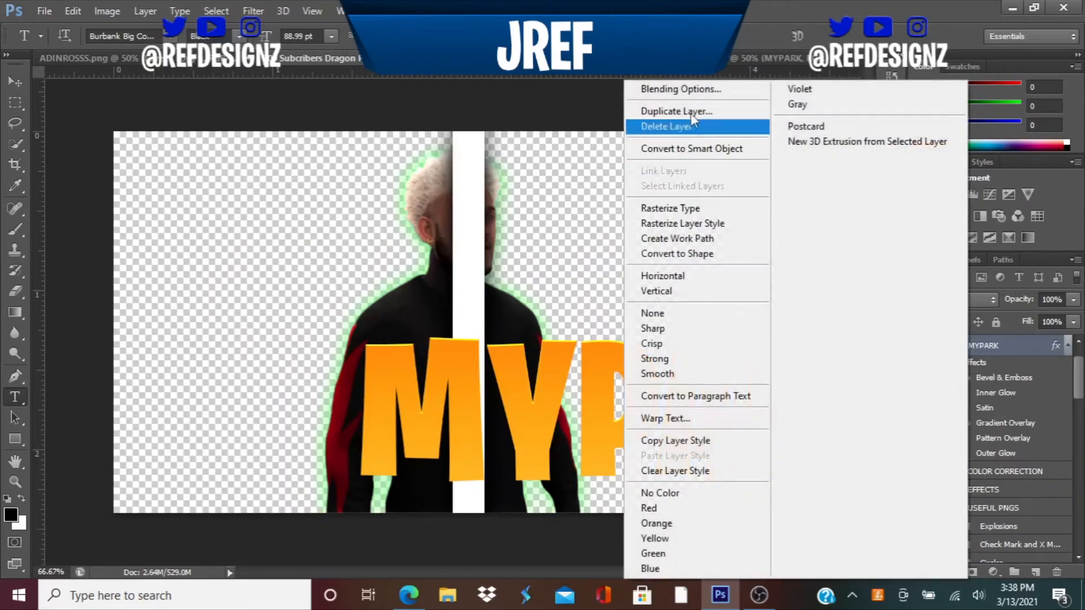
{"action": "left_click", "coordinate": [655, 68]}
{"action": "left_click", "coordinate": [545, 237]}
{"action": "left_click", "coordinate": [545, 249]}
{"action": "left_click", "coordinate": [650, 178]}
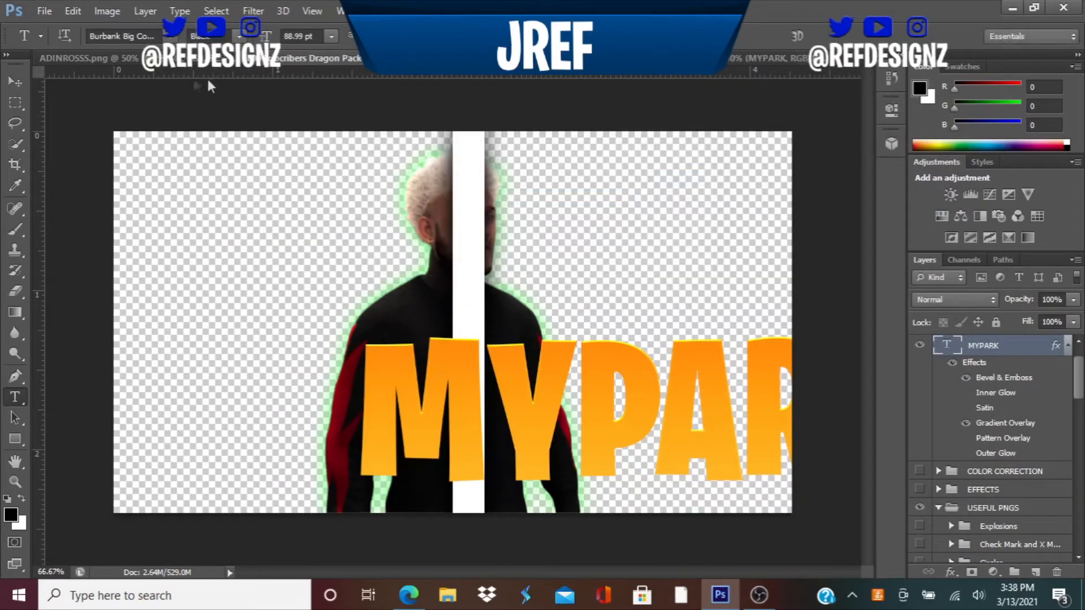
{"action": "right_click", "coordinate": [1008, 361]}
{"action": "left_click", "coordinate": [706, 127]}
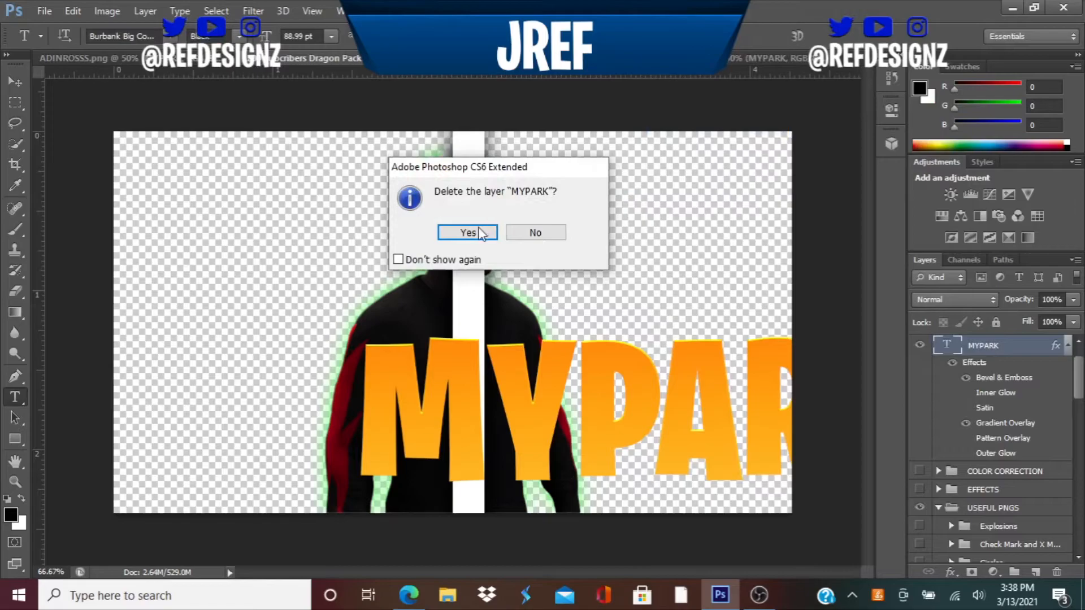
{"action": "left_click", "coordinate": [425, 230]}
Step: Move the MYPARK text to the thumbnail's lower right and place its layer above the COLOR CORRECTION group
{"action": "left_click", "coordinate": [16, 82]}
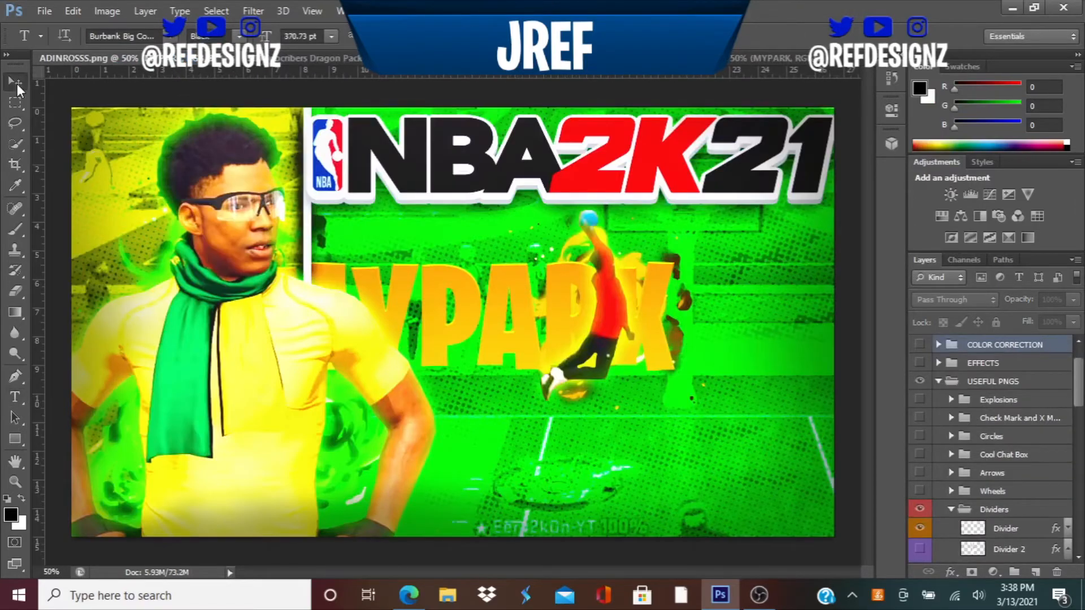
{"action": "left_click_drag", "start_coordinate": [650, 301], "coordinate": [784, 403]}
{"action": "left_click_drag", "start_coordinate": [1017, 444], "coordinate": [979, 513]}
{"action": "left_click_drag", "start_coordinate": [953, 441], "coordinate": [1009, 339]}
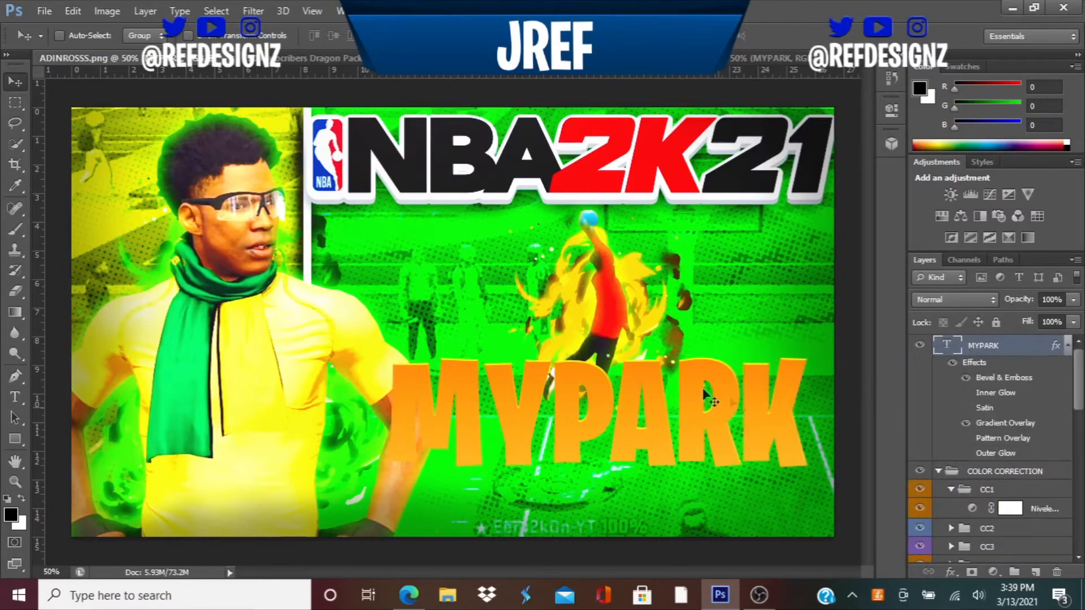
Step: Turn on the Inner Glow effect of the MYPARK text layer
{"action": "left_click", "coordinate": [19, 393]}
{"action": "left_click", "coordinate": [965, 392]}
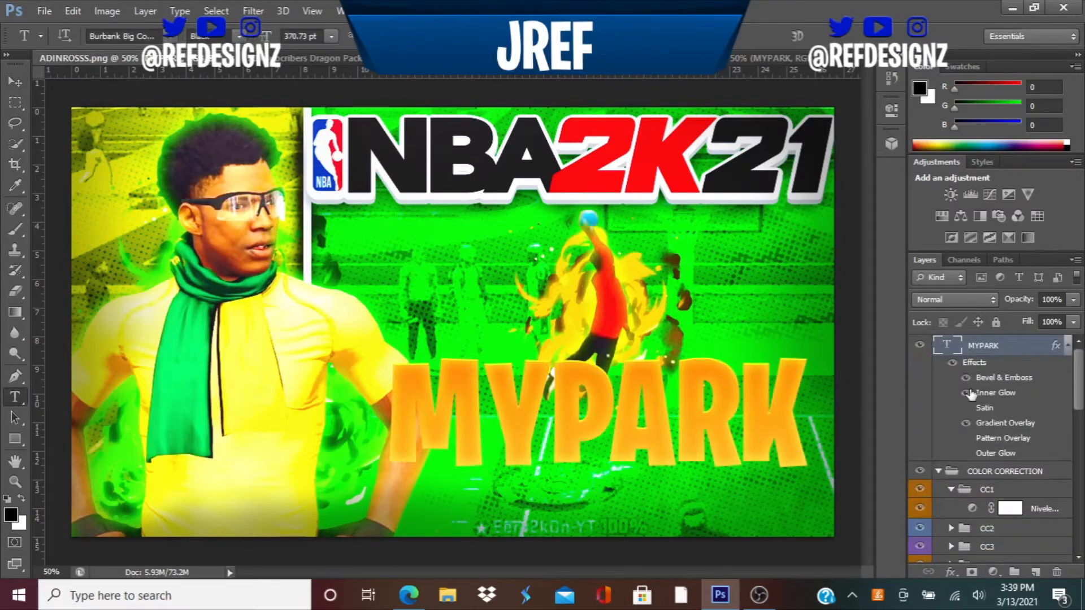
{"action": "double_click", "coordinate": [804, 390]}
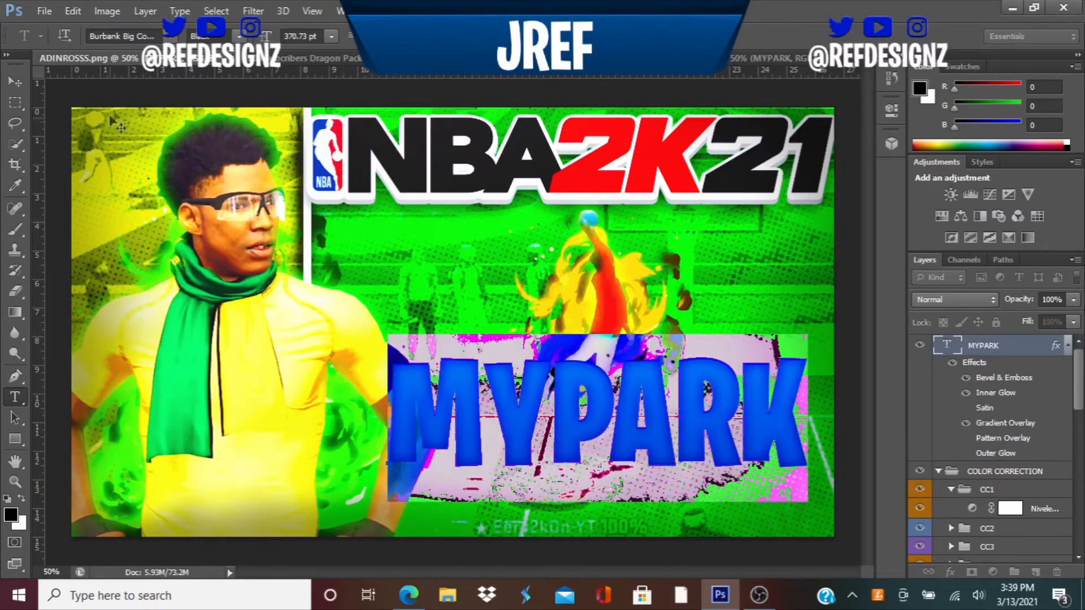
{"action": "left_click", "coordinate": [14, 84]}
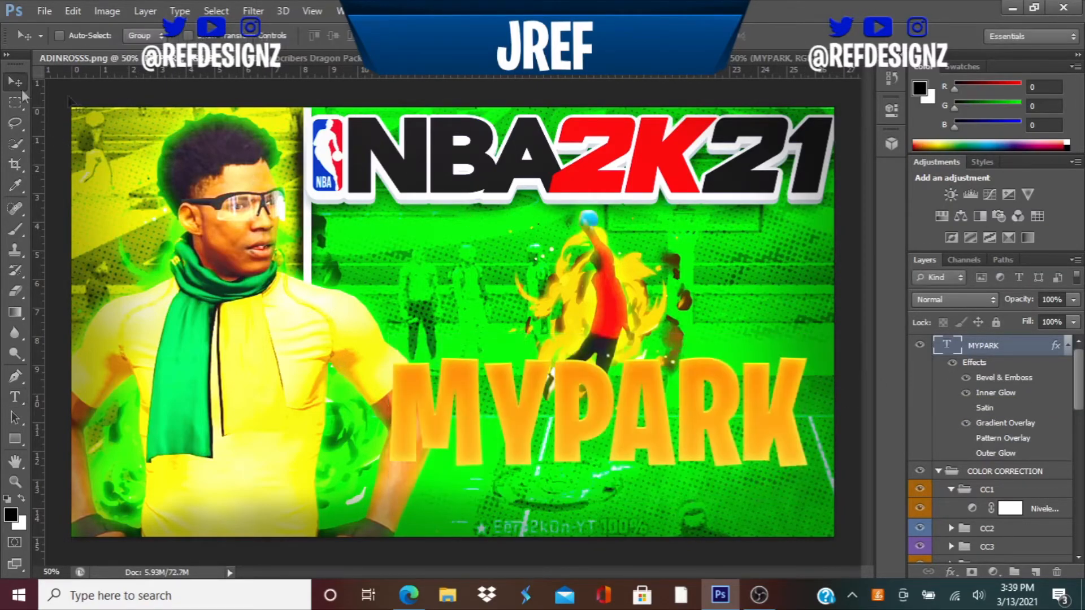
Step: Duplicate the MYPARK text layer and group the copy with the original
{"action": "right_click", "coordinate": [1001, 334]}
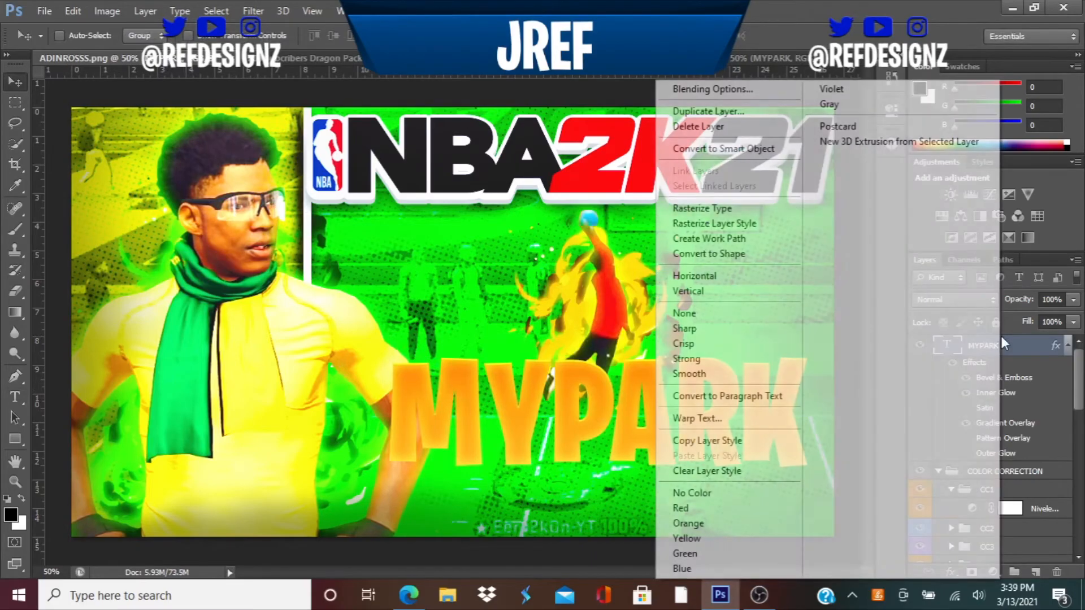
{"action": "left_click", "coordinate": [717, 107]}
{"action": "left_click", "coordinate": [679, 178]}
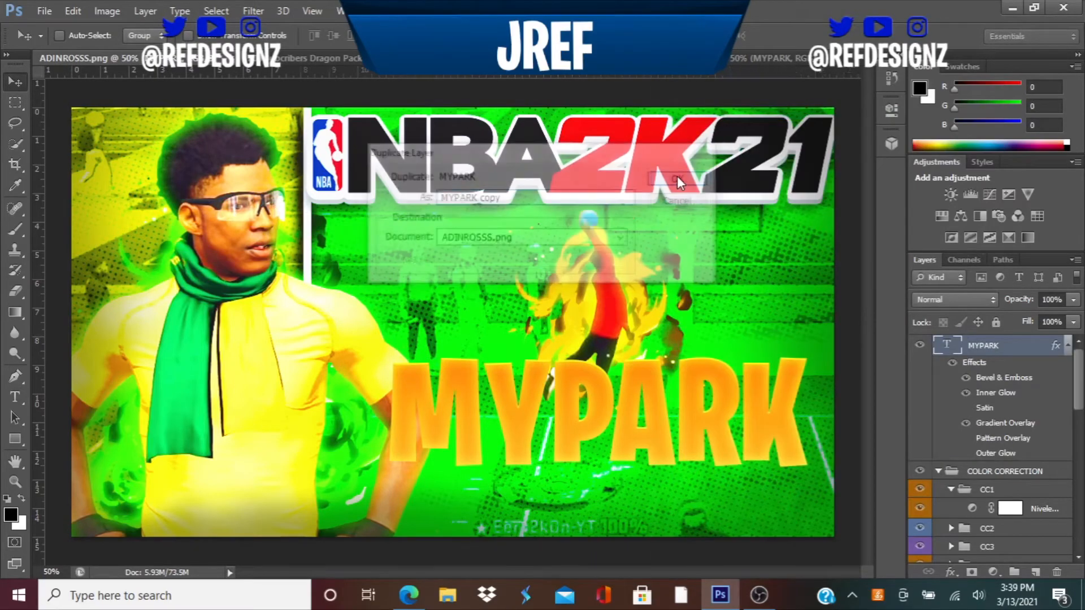
{"action": "left_click", "coordinate": [1013, 472], "text": "shift"}
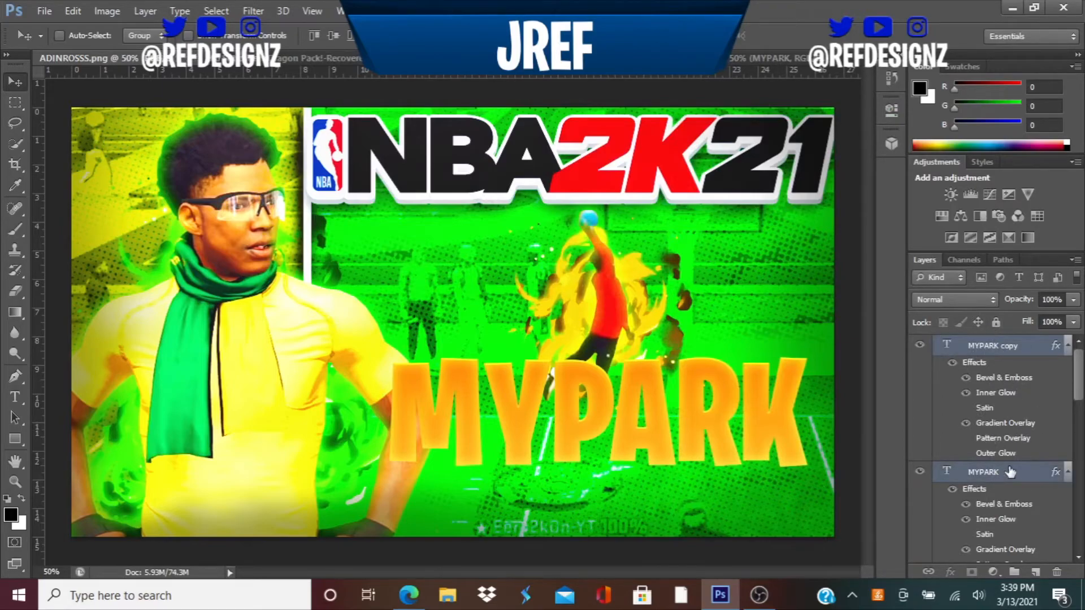
{"action": "key", "text": "ctrl+g"}
Step: Duplicate the group containing the two MYPARK text layers within ADINROSSS.png
{"action": "right_click", "coordinate": [999, 342]}
{"action": "left_click", "coordinate": [918, 204]}
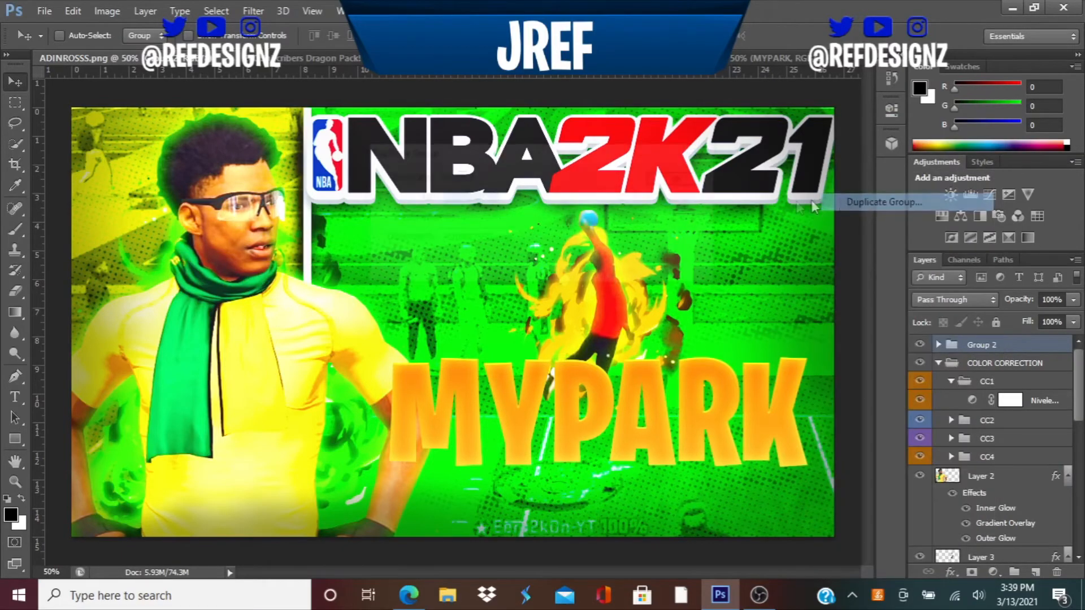
{"action": "left_click", "coordinate": [685, 177]}
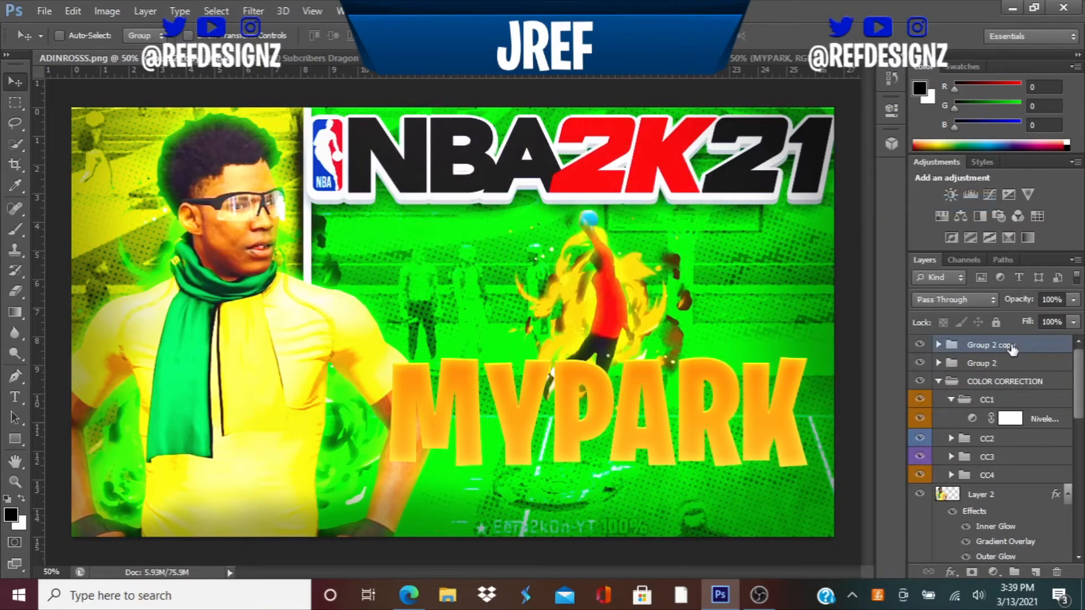
Step: Merge the duplicated MYPARK group into a single layer and place it directly below the original group
{"action": "key", "text": "ctrl+e"}
{"action": "left_click_drag", "start_coordinate": [1011, 349], "coordinate": [1004, 374]}
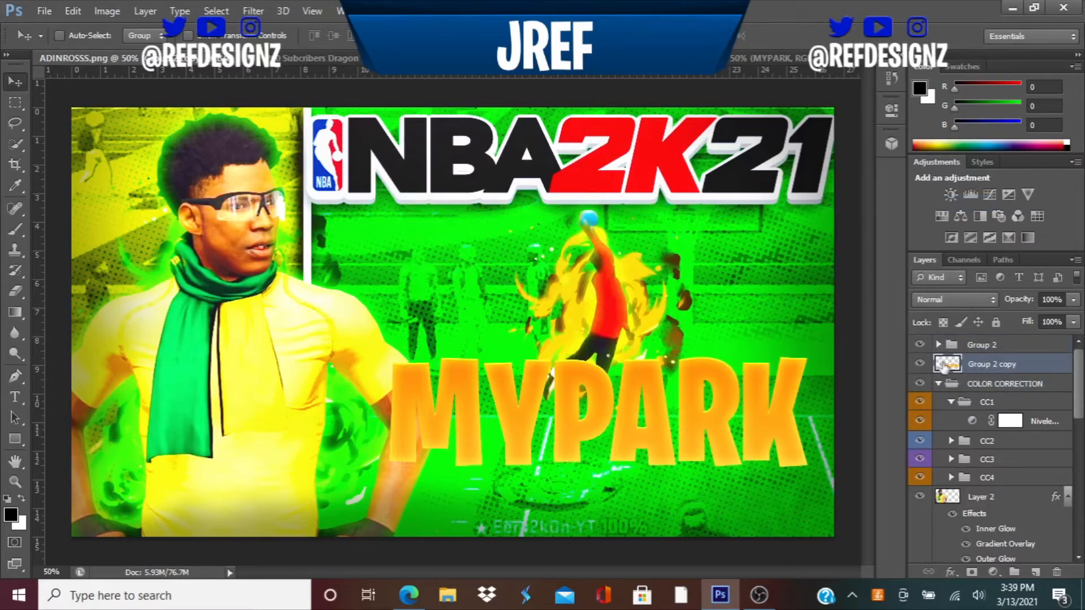
Step: Select the pixels of the merged MYPARK layer and expand the selection by 10 pixels
{"action": "right_click", "coordinate": [941, 366]}
{"action": "left_click", "coordinate": [795, 244]}
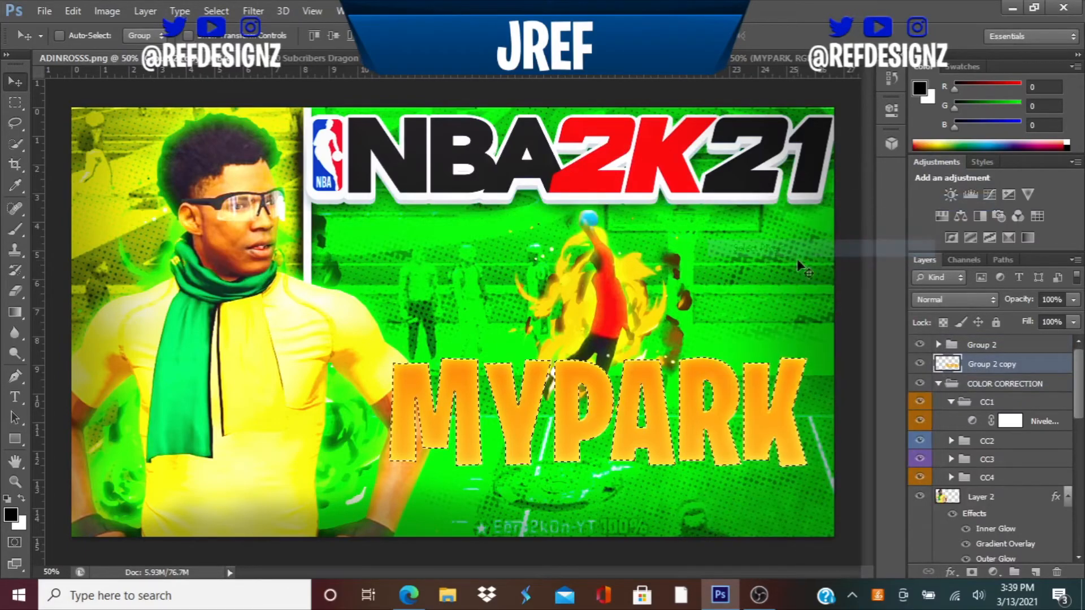
{"action": "left_click", "coordinate": [216, 11]}
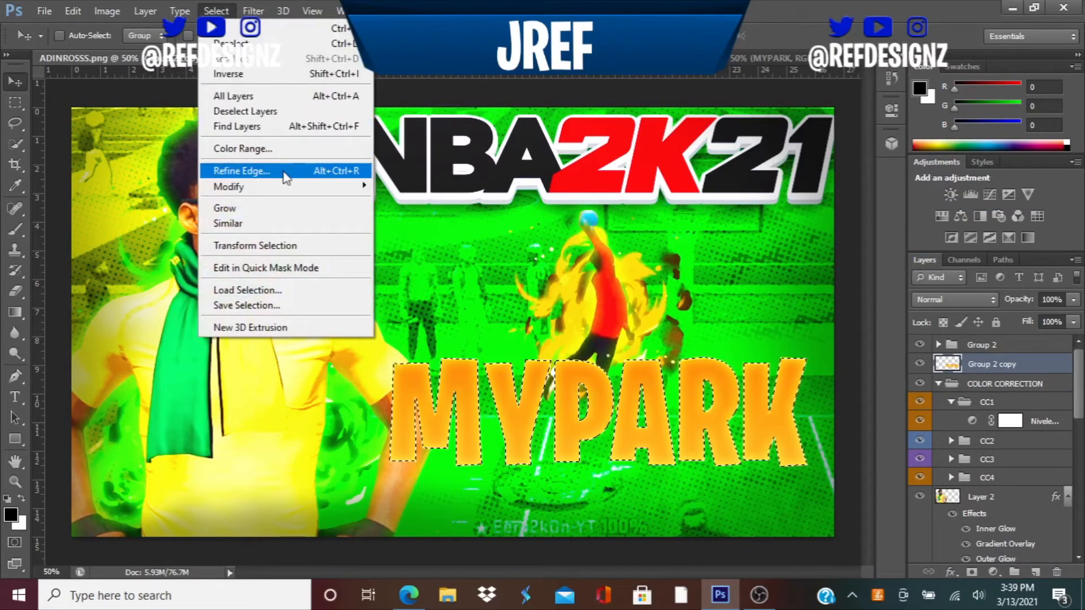
{"action": "mouse_move", "coordinate": [281, 186]}
{"action": "left_click", "coordinate": [407, 216]}
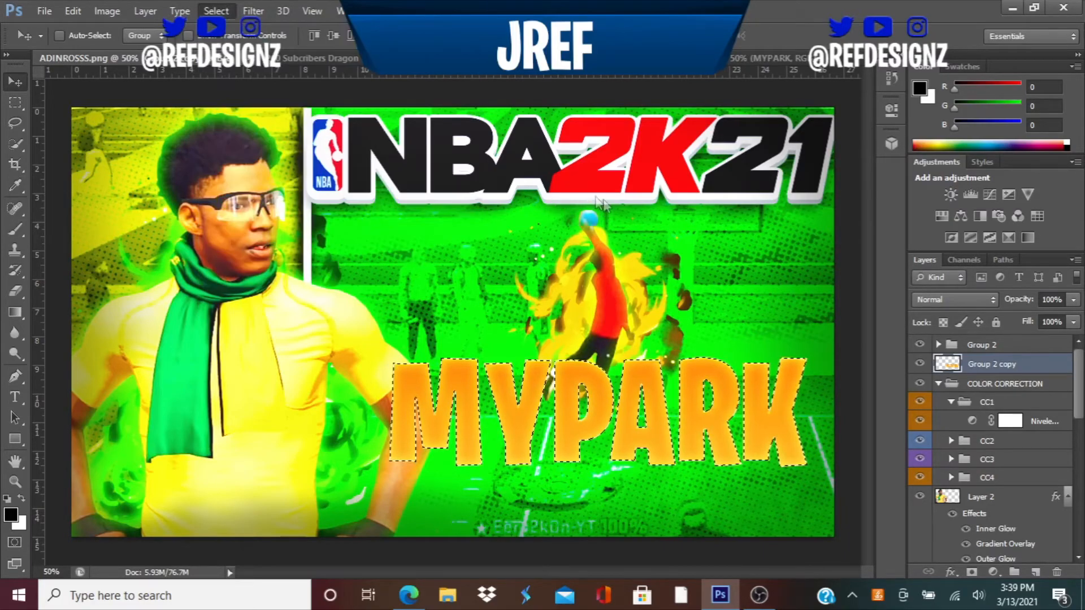
{"action": "type", "text": "10"}
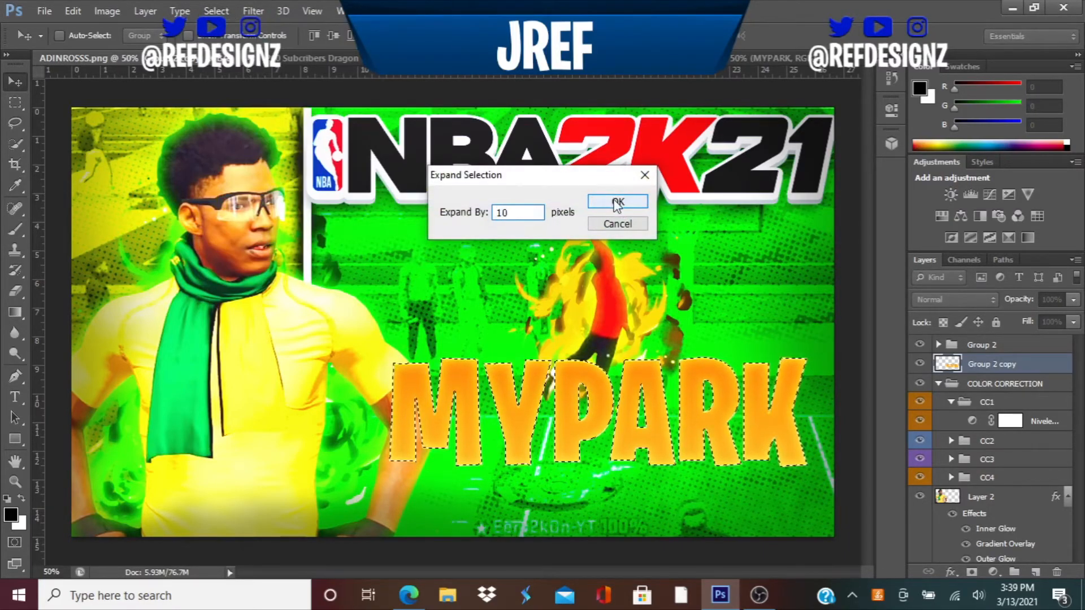
{"action": "left_click", "coordinate": [618, 202]}
Step: Fill the expanded MYPARK selection with dark golden yellow (H 44, S 100, B 80) at 100% opacity and deselect it
{"action": "key", "text": "m"}
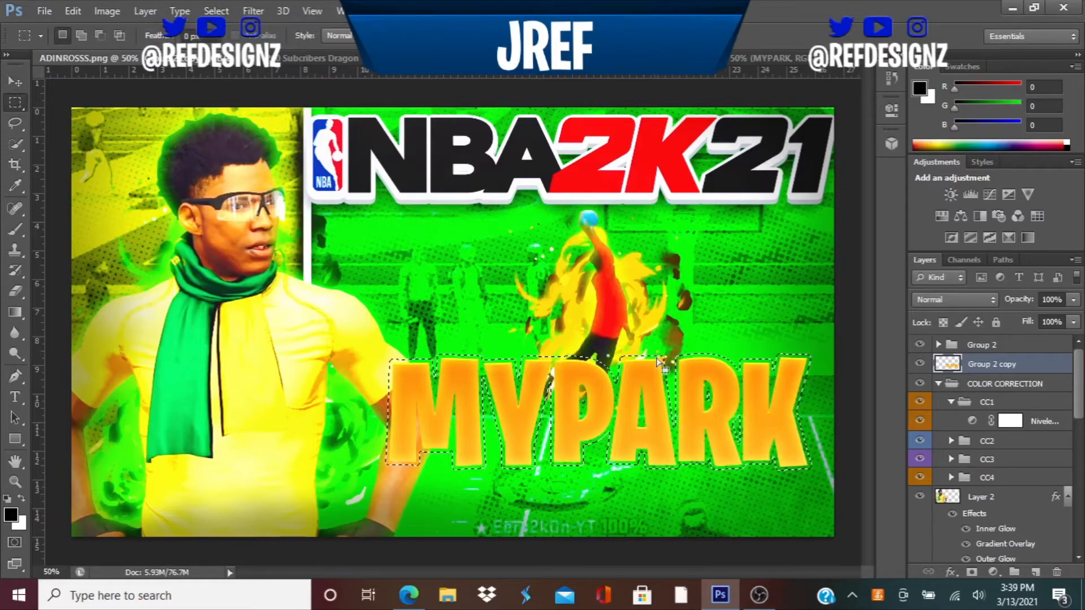
{"action": "right_click", "coordinate": [658, 362]}
{"action": "left_click", "coordinate": [701, 247]}
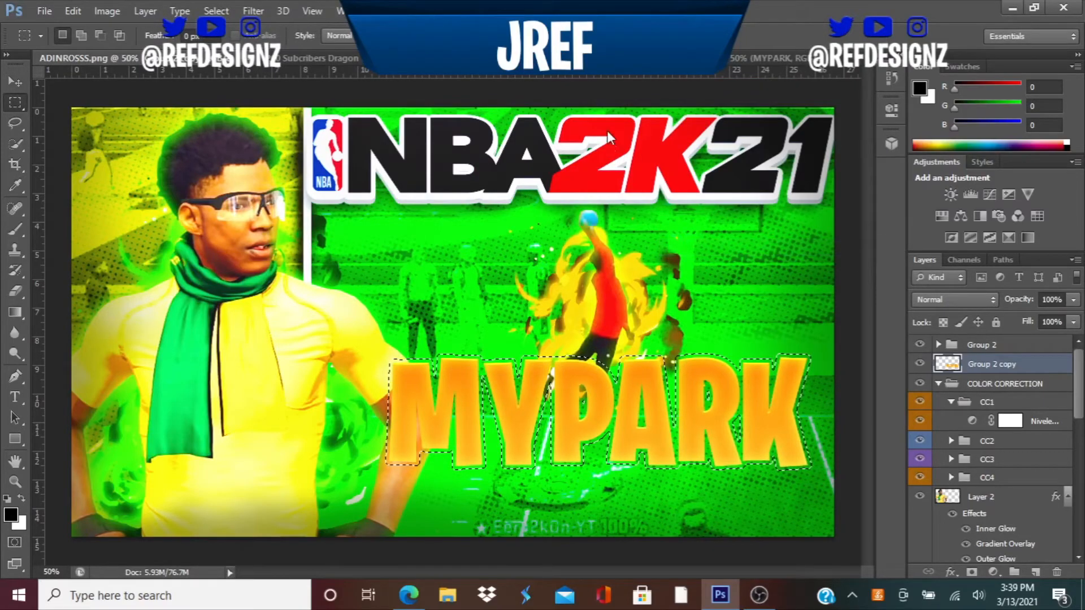
{"action": "left_click", "coordinate": [537, 176]}
{"action": "left_click", "coordinate": [527, 225]}
{"action": "left_click_drag", "start_coordinate": [558, 340], "coordinate": [556, 317]}
{"action": "mouse_move", "coordinate": [486, 289]}
{"action": "left_mouse_down"}
{"action": "mouse_move", "coordinate": [560, 201]}
{"action": "mouse_move", "coordinate": [622, 250]}
{"action": "mouse_move", "coordinate": [637, 231]}
{"action": "left_mouse_up"}
{"action": "left_click", "coordinate": [548, 322]}
{"action": "left_click_drag", "start_coordinate": [487, 217], "coordinate": [636, 145]}
{"action": "left_click", "coordinate": [698, 133]}
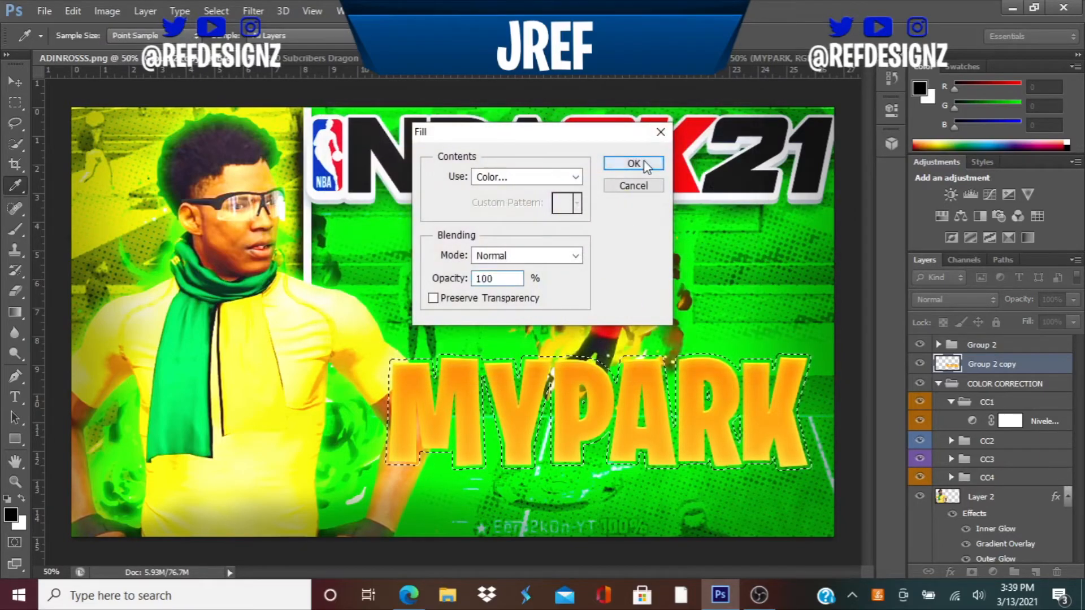
{"action": "left_click", "coordinate": [643, 161]}
{"action": "right_click", "coordinate": [643, 396]}
{"action": "left_click", "coordinate": [714, 73]}
Step: Duplicate the filled MYPARK outline layer and place the copy directly beneath it, above the COLOR CORRECTION group
{"action": "right_click", "coordinate": [1019, 368]}
{"action": "left_click", "coordinate": [718, 127]}
{"action": "left_click", "coordinate": [693, 178]}
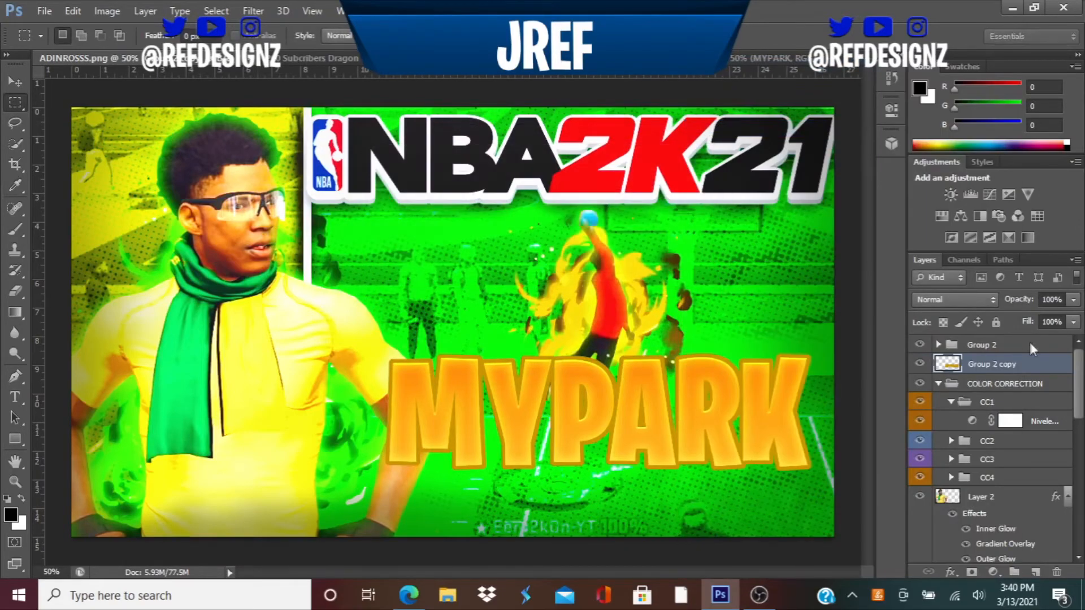
{"action": "left_click", "coordinate": [948, 386]}
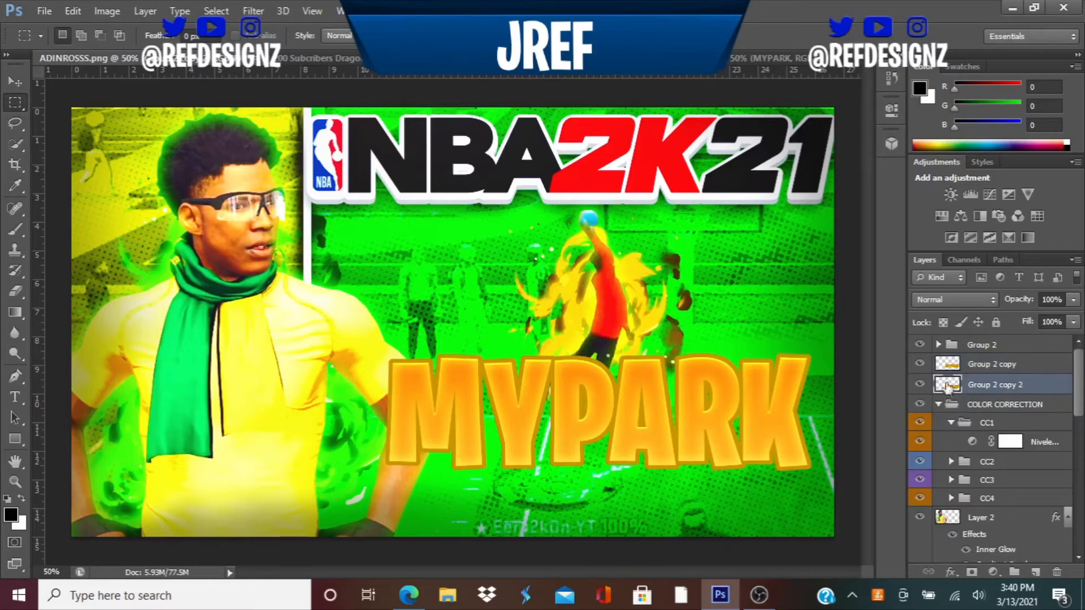
Step: Select the pixels of the lower MYPARK outline copy, fill them with the darker brown #986f00, and deselect
{"action": "right_click", "coordinate": [948, 386]}
{"action": "left_click", "coordinate": [754, 49]}
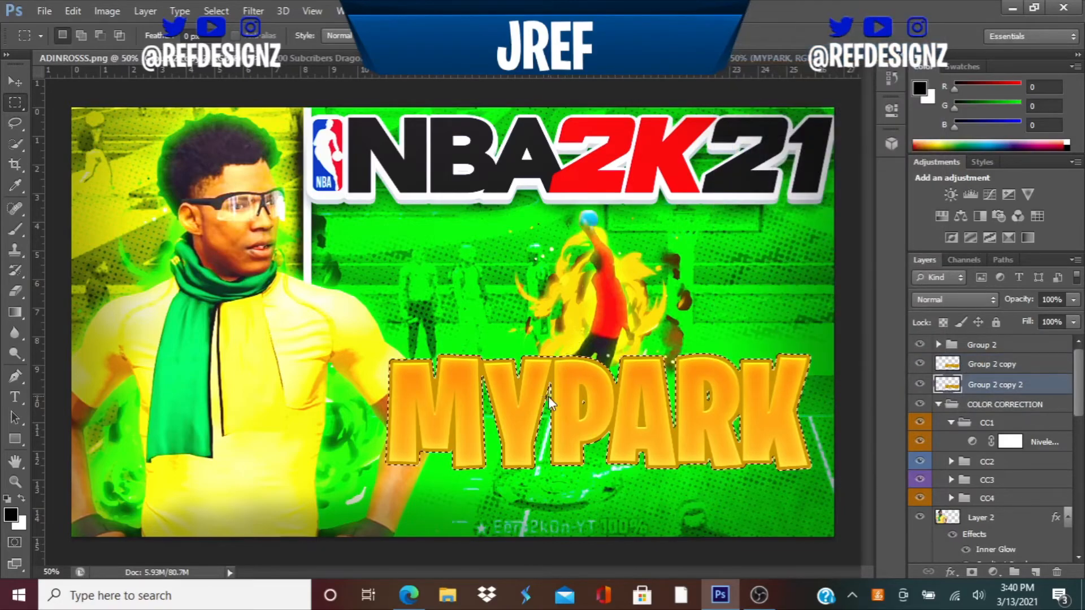
{"action": "right_click", "coordinate": [548, 395]}
{"action": "left_click", "coordinate": [599, 280]}
{"action": "left_click", "coordinate": [544, 176]}
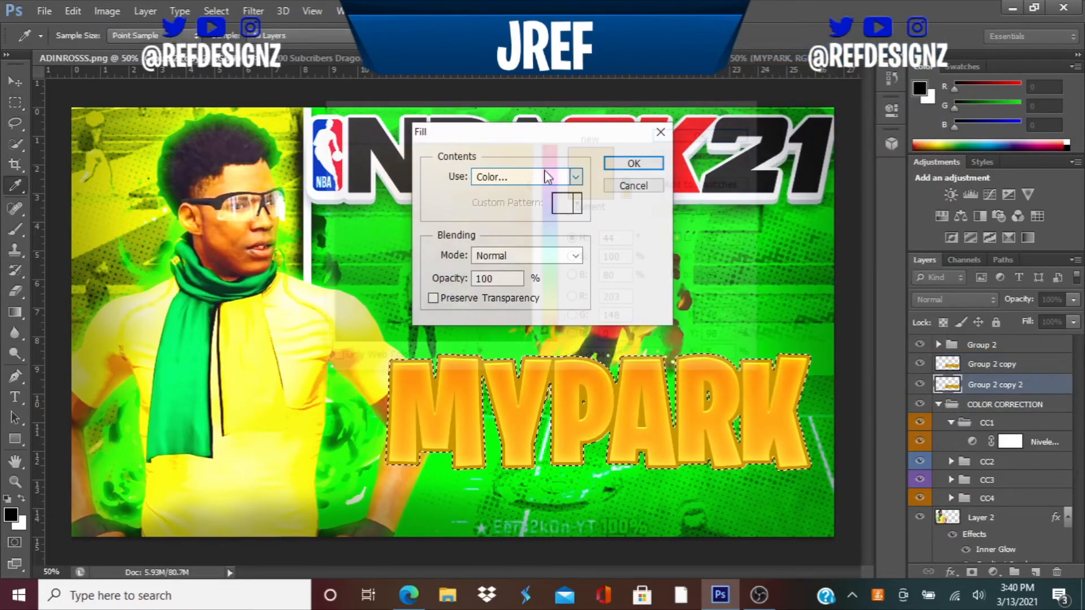
{"action": "left_click_drag", "start_coordinate": [530, 215], "coordinate": [532, 224]}
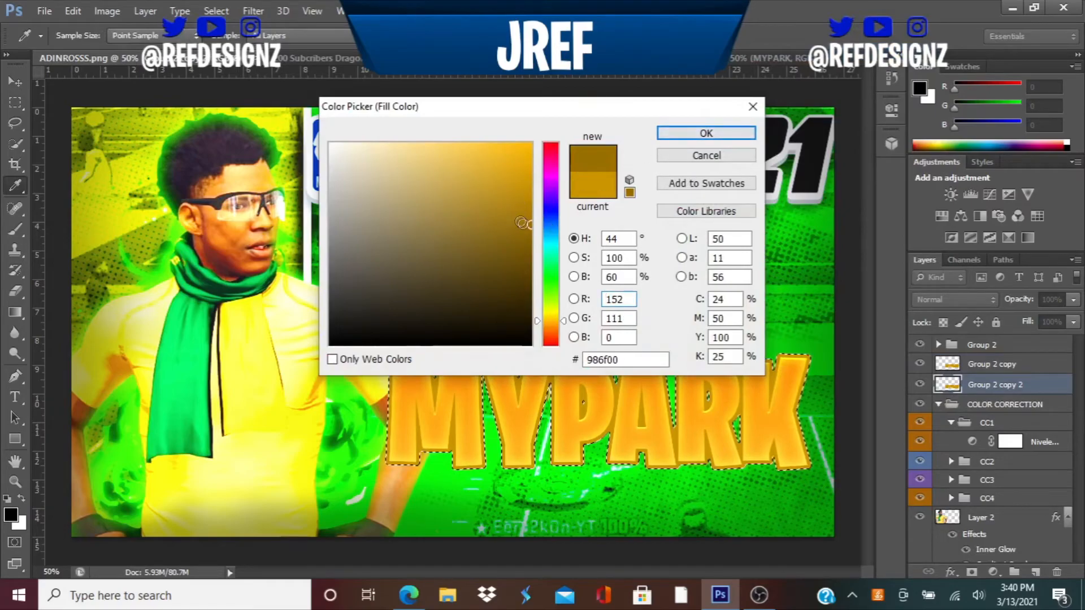
{"action": "left_click", "coordinate": [706, 133]}
{"action": "left_click", "coordinate": [624, 164]}
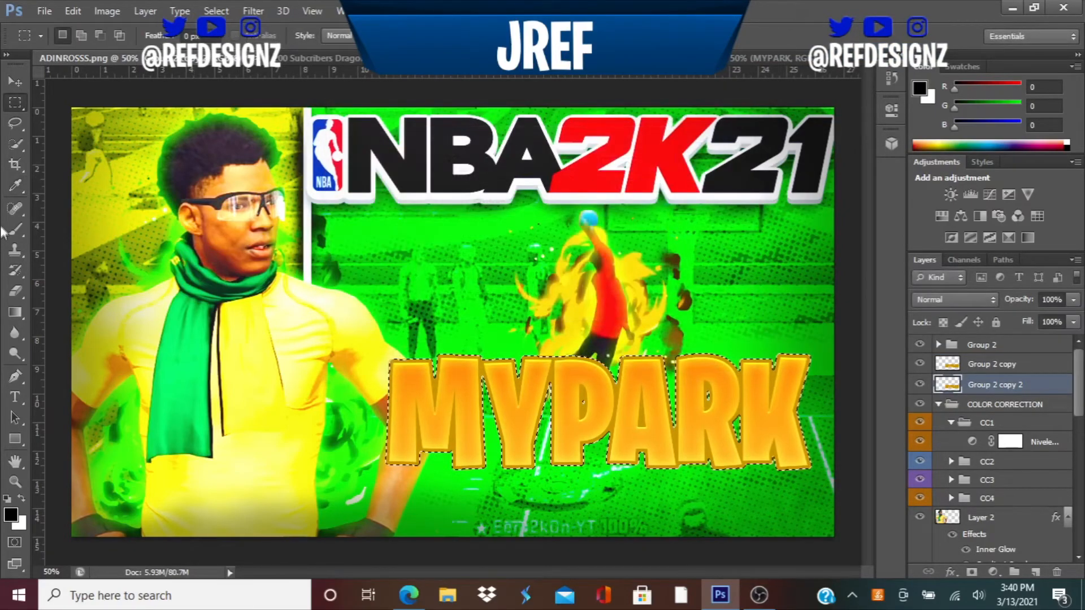
{"action": "right_click", "coordinate": [588, 368]}
{"action": "left_click", "coordinate": [655, 63]}
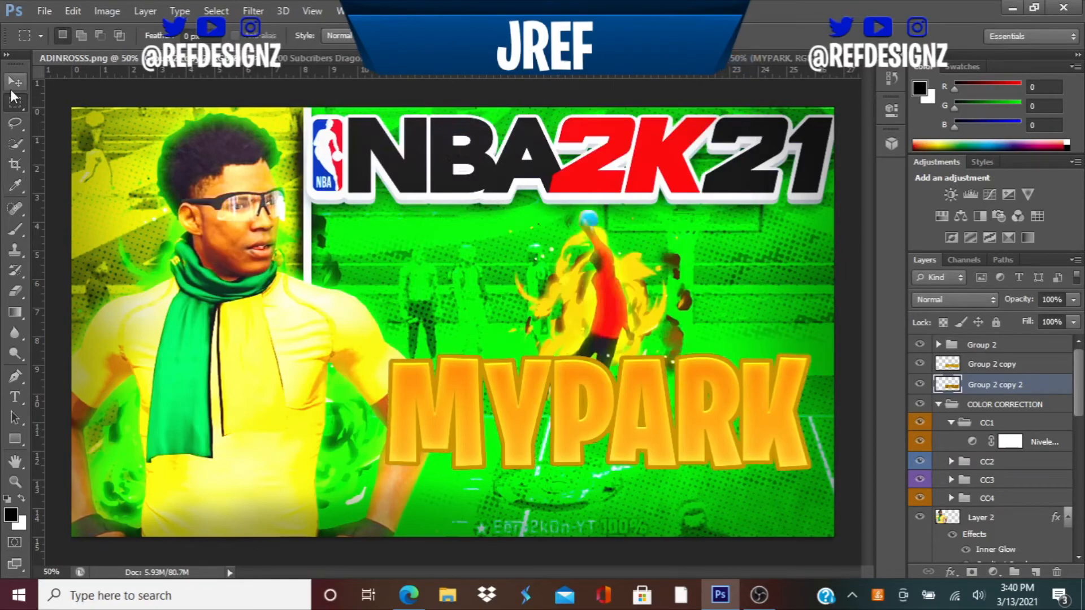
Step: Shift the darker MYPARK outline layer slightly downward to form a 3D edge under the letters
{"action": "left_click", "coordinate": [14, 84]}
{"action": "left_click_drag", "start_coordinate": [658, 458], "coordinate": [682, 428]}
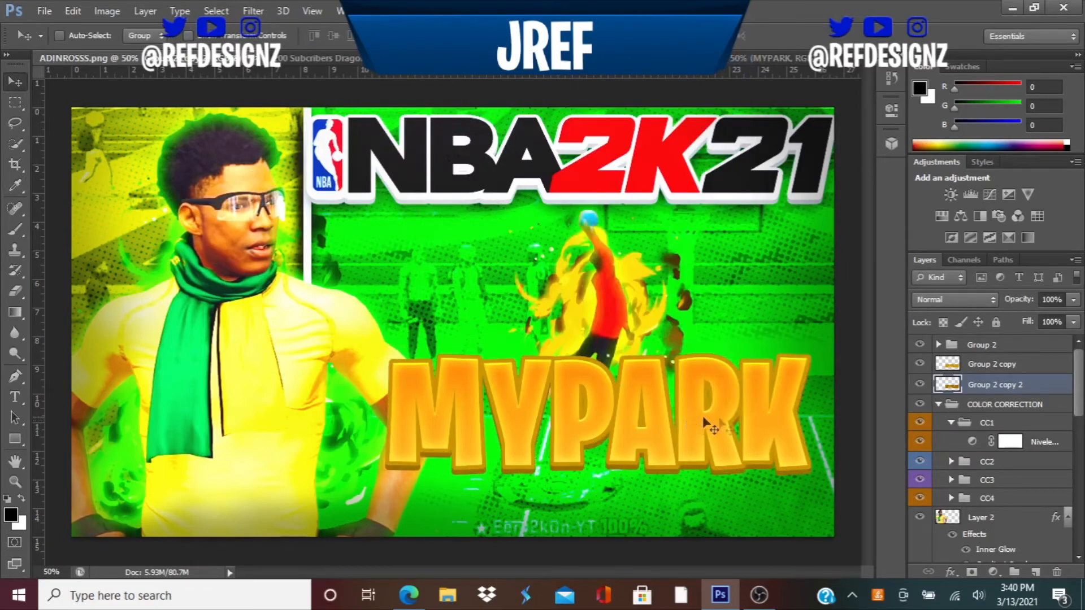
Step: Expand the group holding the two MYPARK text layers and select its upper text layer
{"action": "left_click", "coordinate": [938, 344]}
{"action": "left_click", "coordinate": [998, 380]}
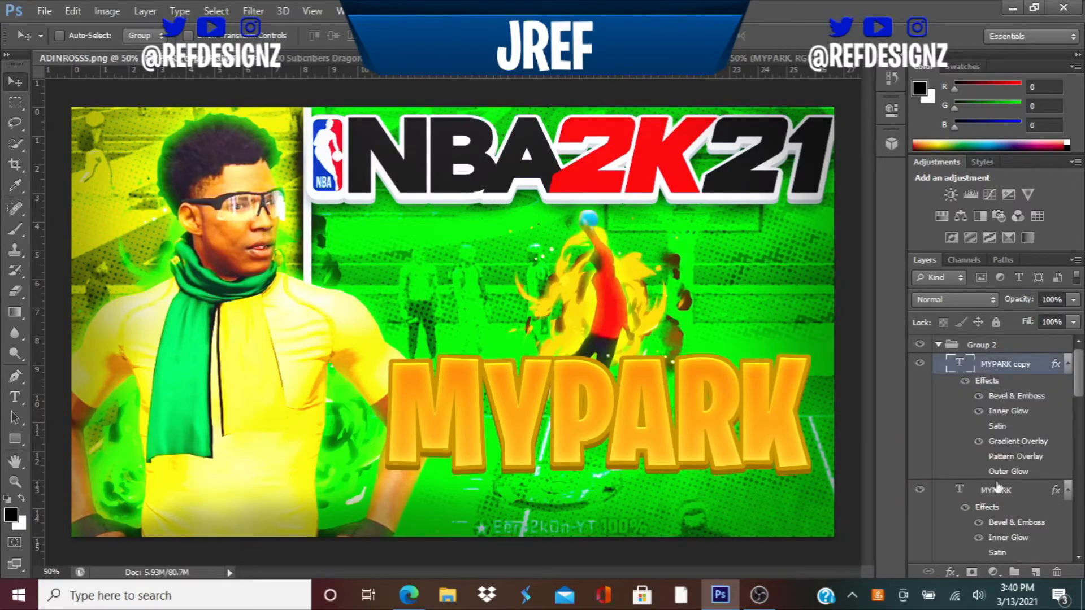